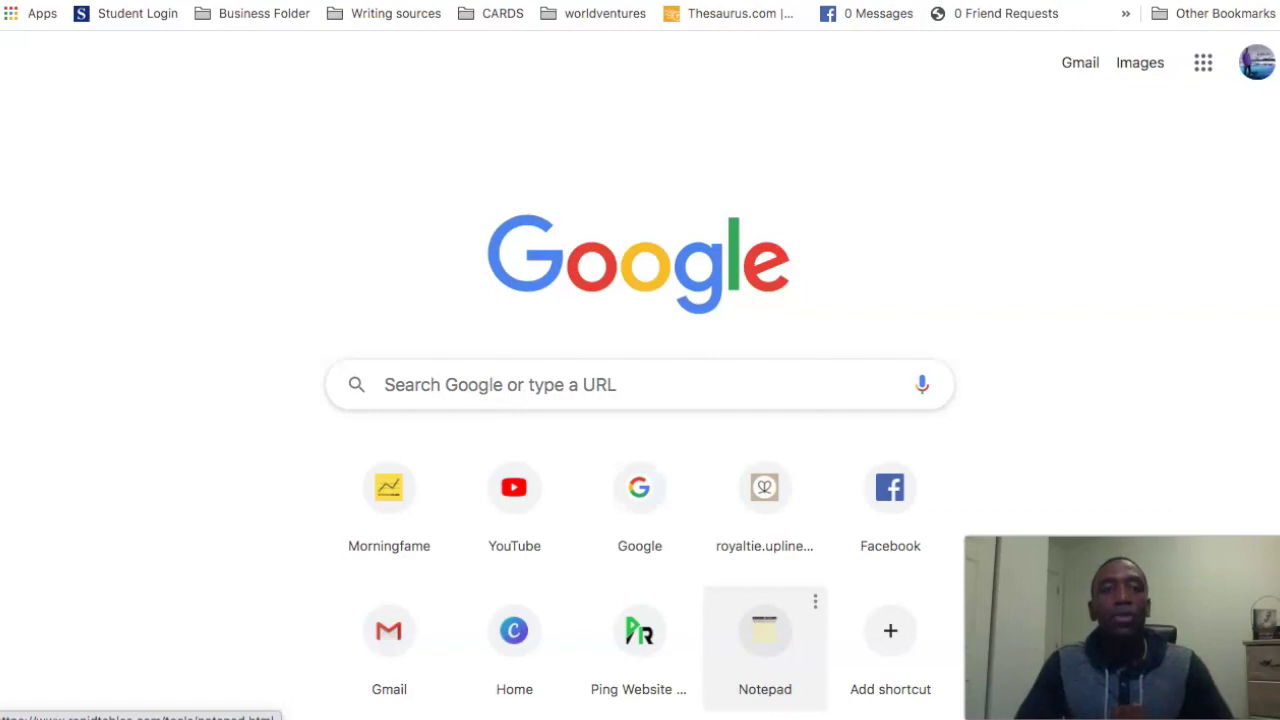
# Open a new incognito window and load the Google home page in it
pyautogui.click(765, 635)
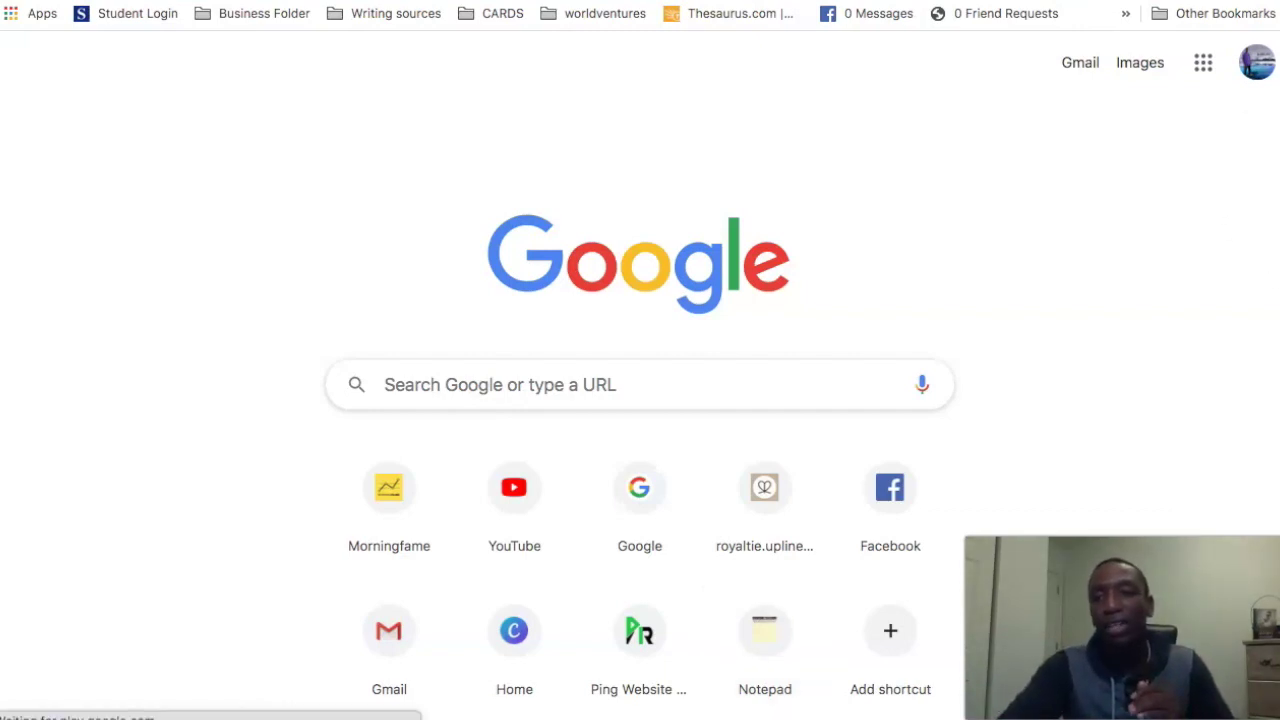
pyautogui.click(1262, 2)
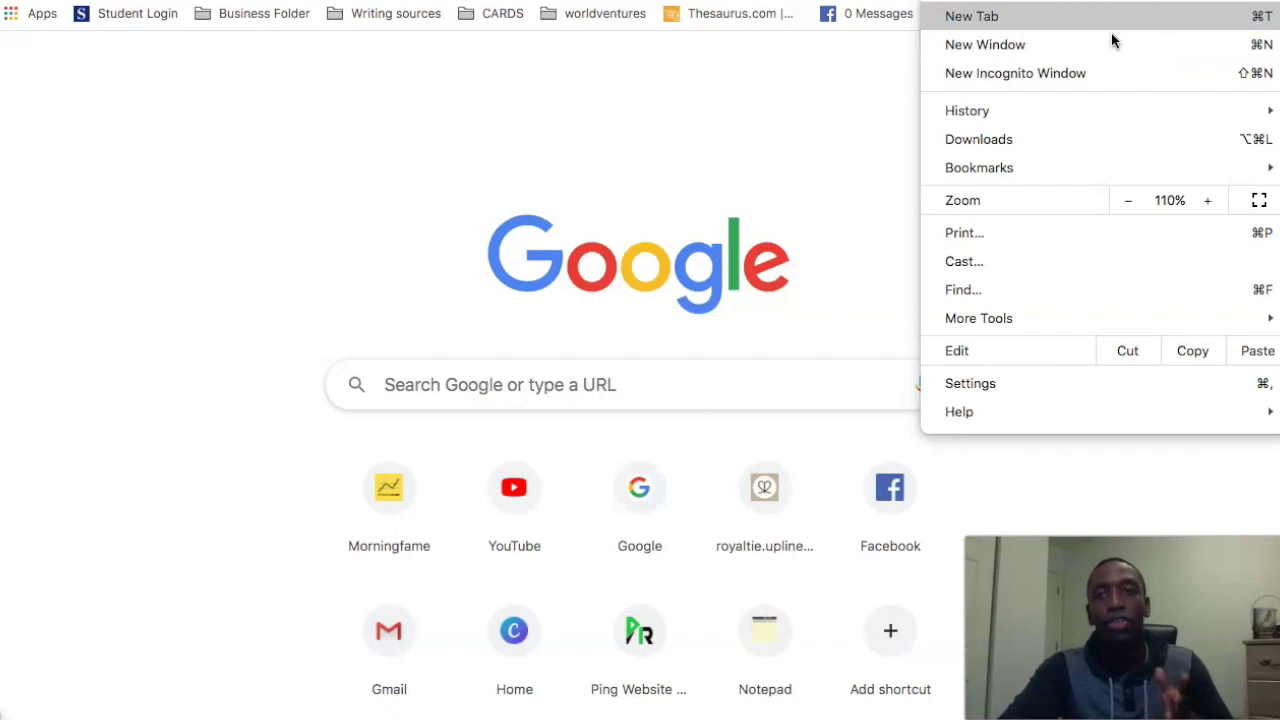
pyautogui.click(1044, 70)
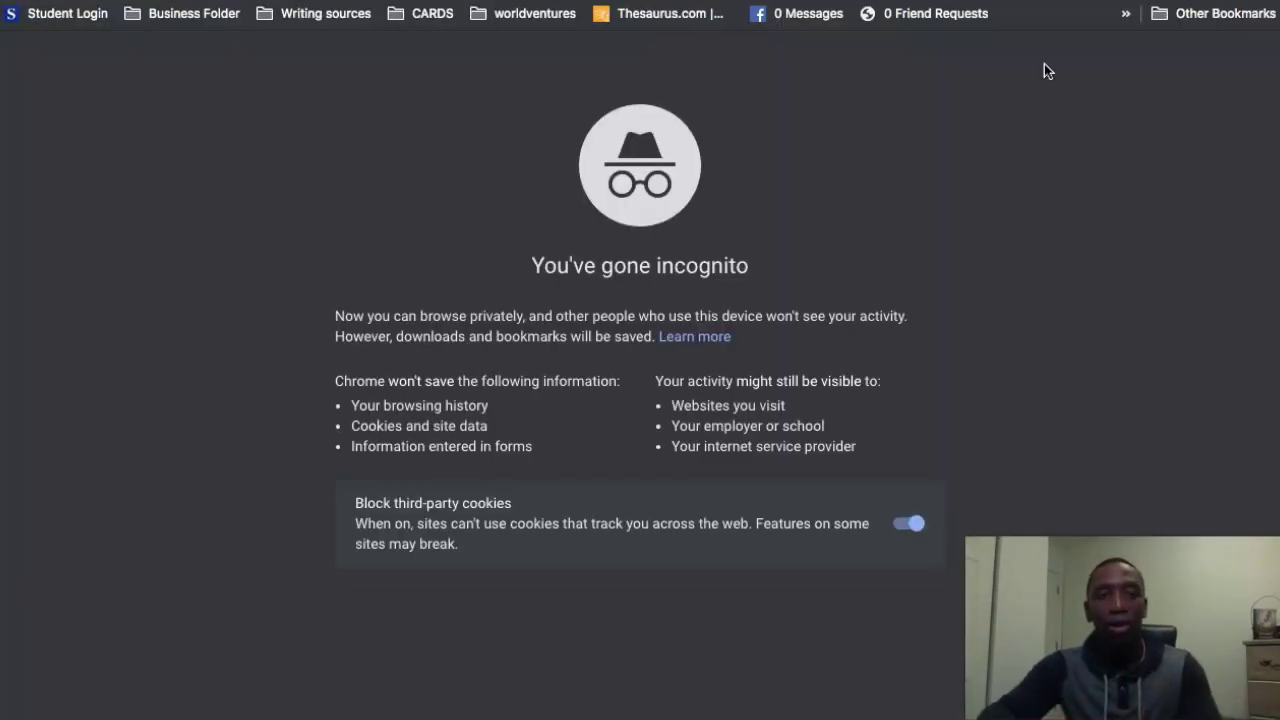
pyautogui.write('google')
pyautogui.press('Return')
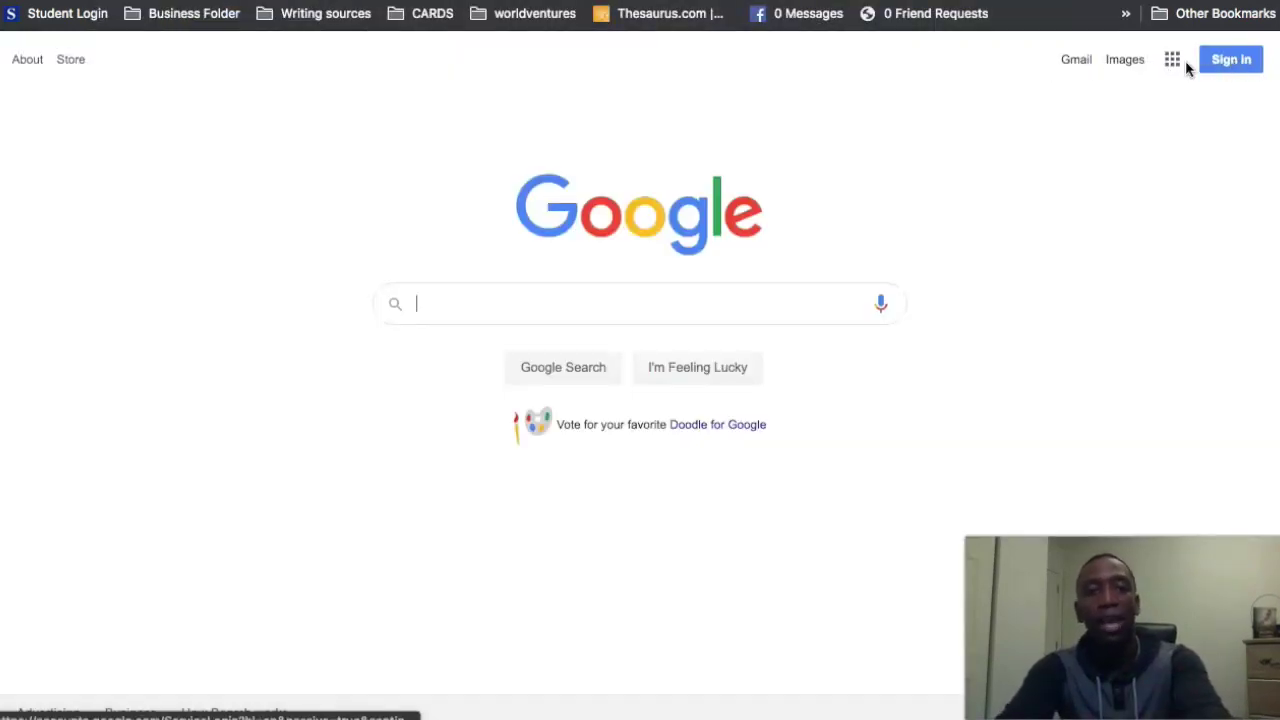
# Search Google for "kikoff review" in the incognito window and bring up the video results
pyautogui.press('super+shift+f')
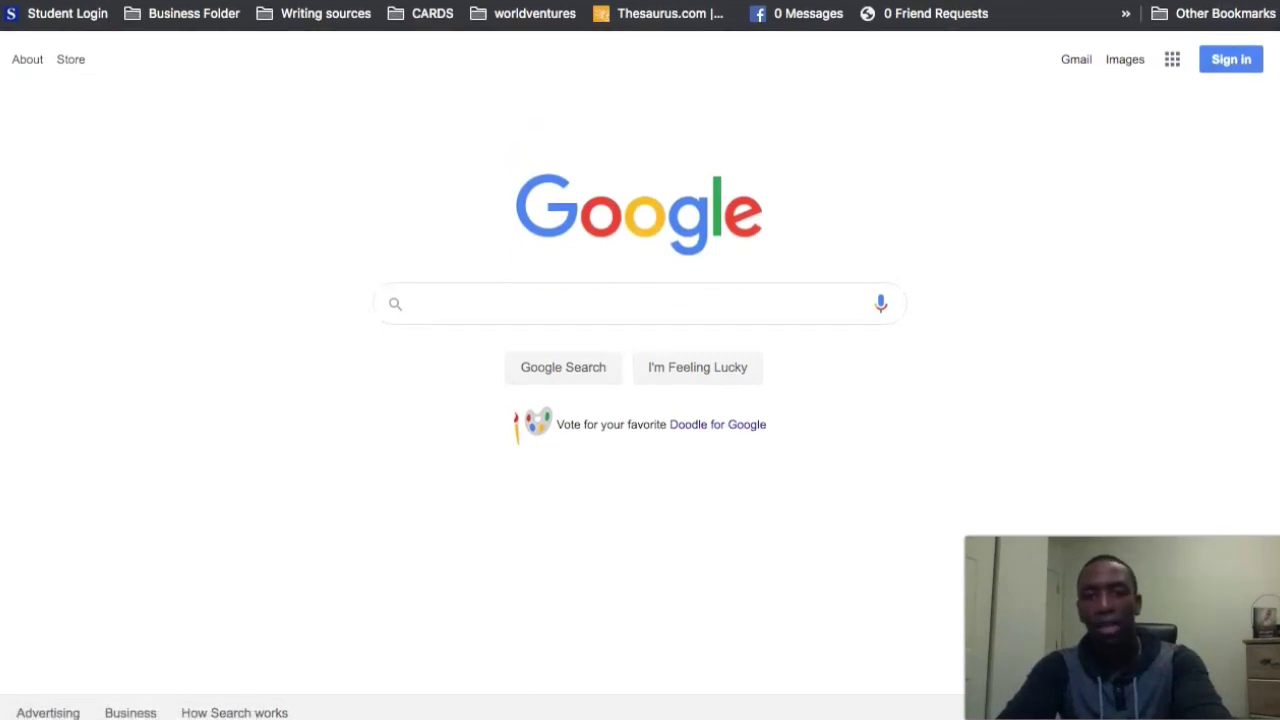
pyautogui.moveTo(700, 706)
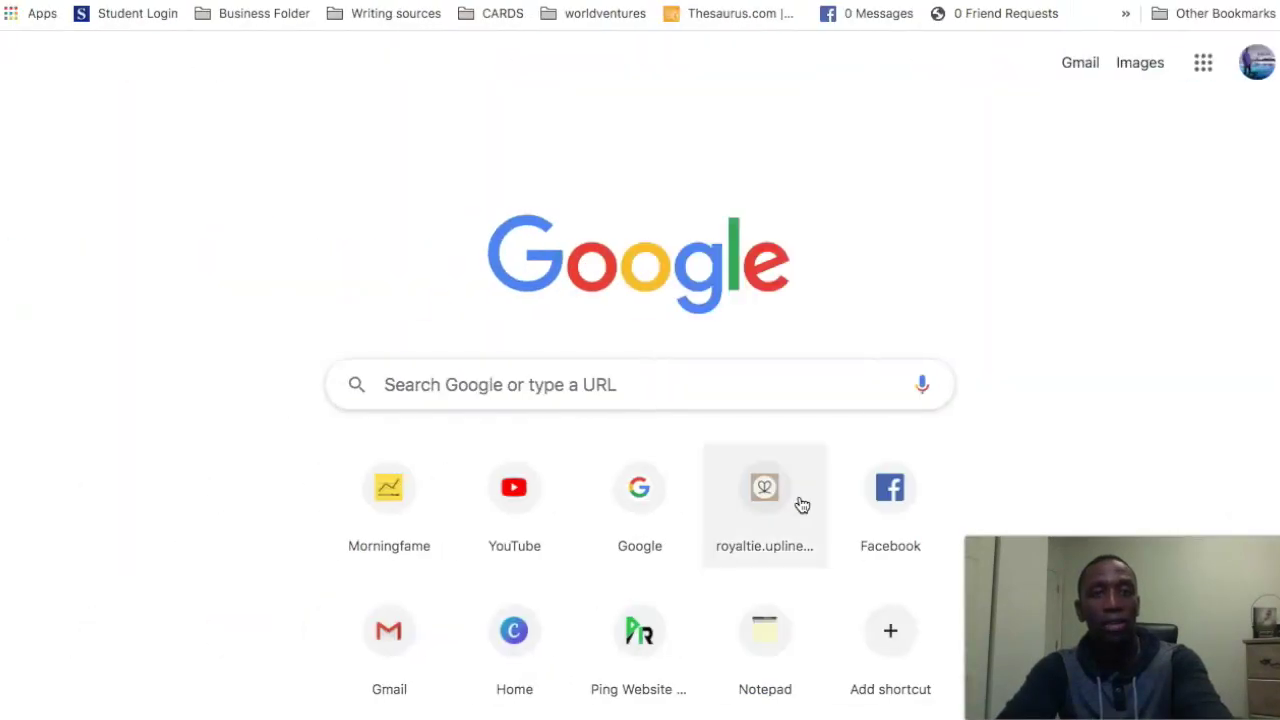
pyautogui.moveTo(795, 703)
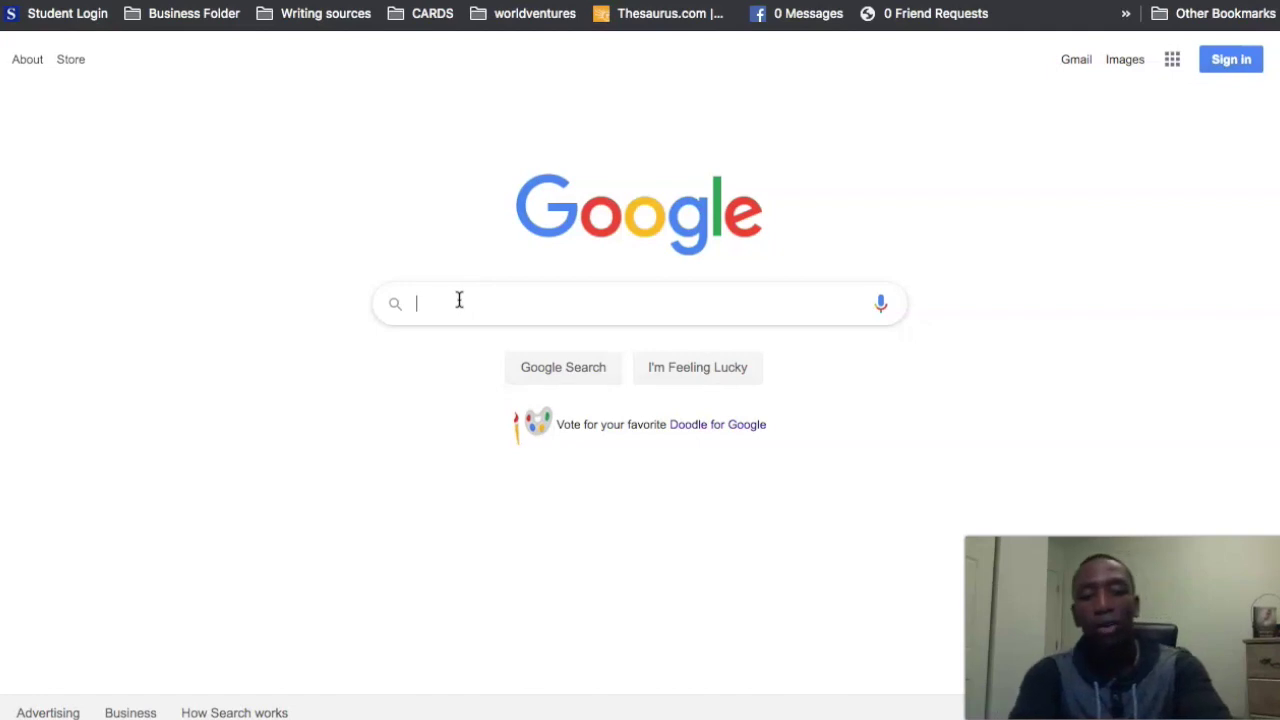
pyautogui.write('kikoff review')
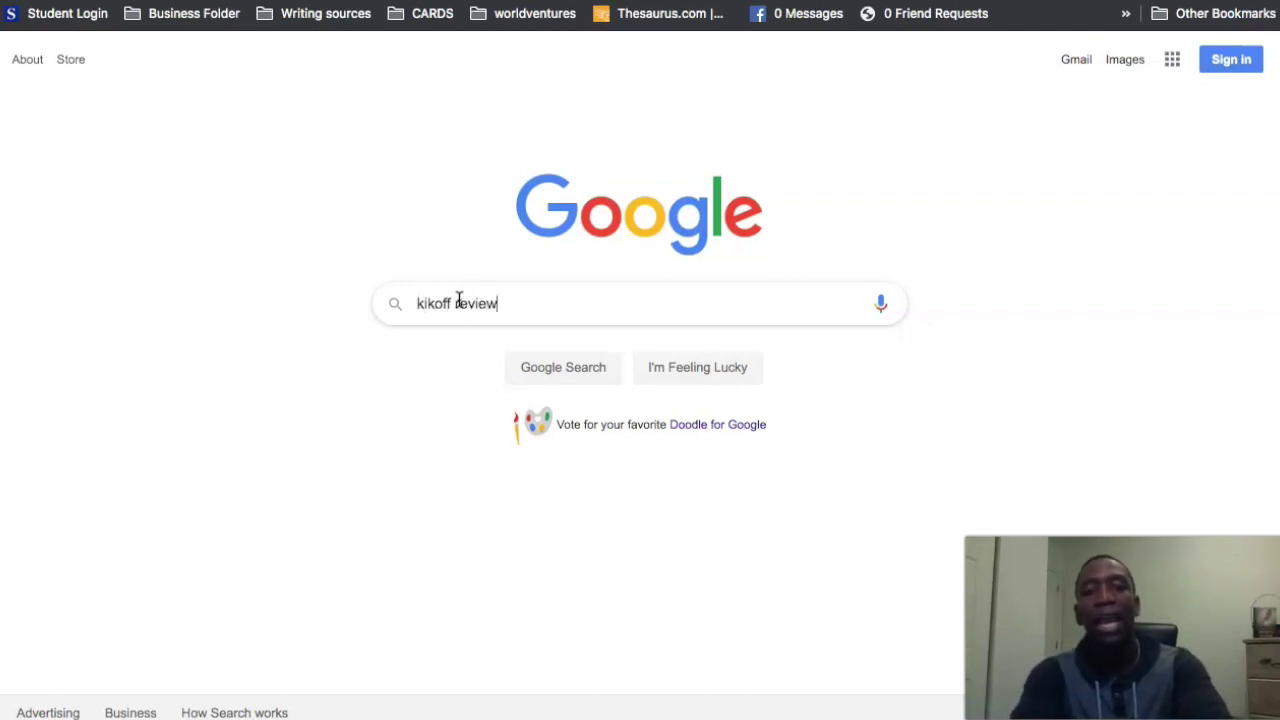
pyautogui.press('Return')
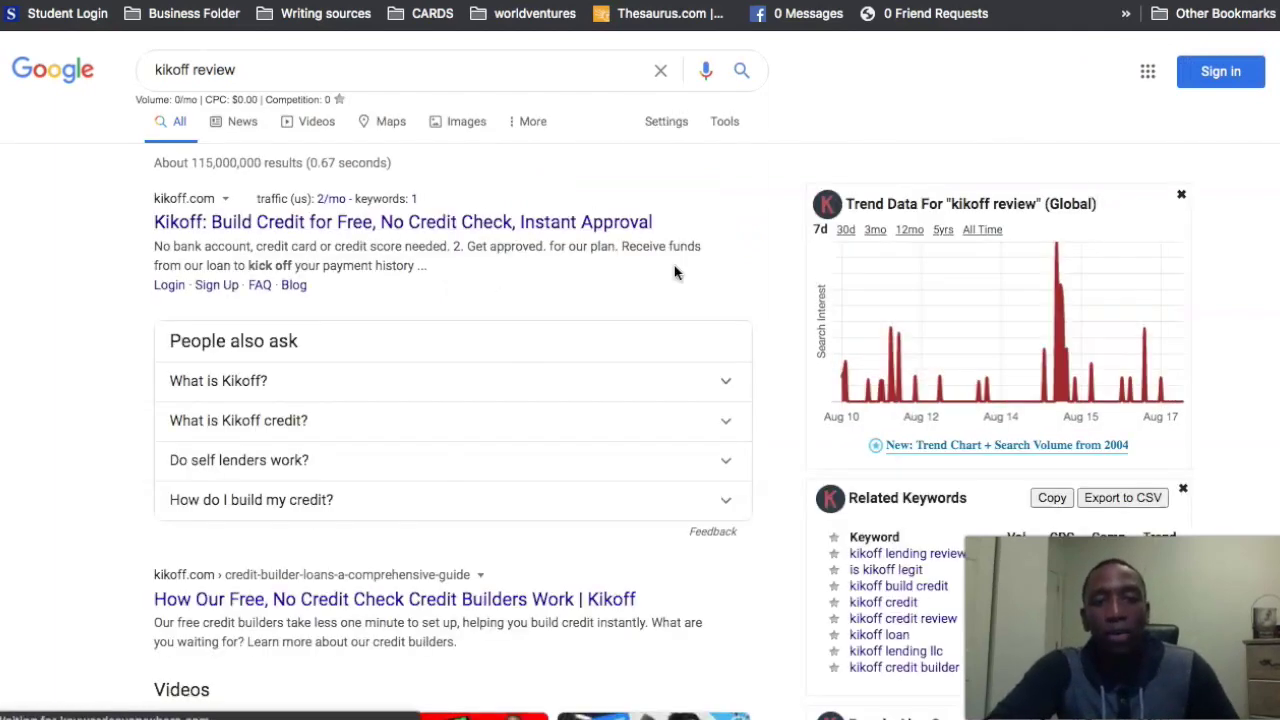
pyautogui.scroll(-4, 674, 265)
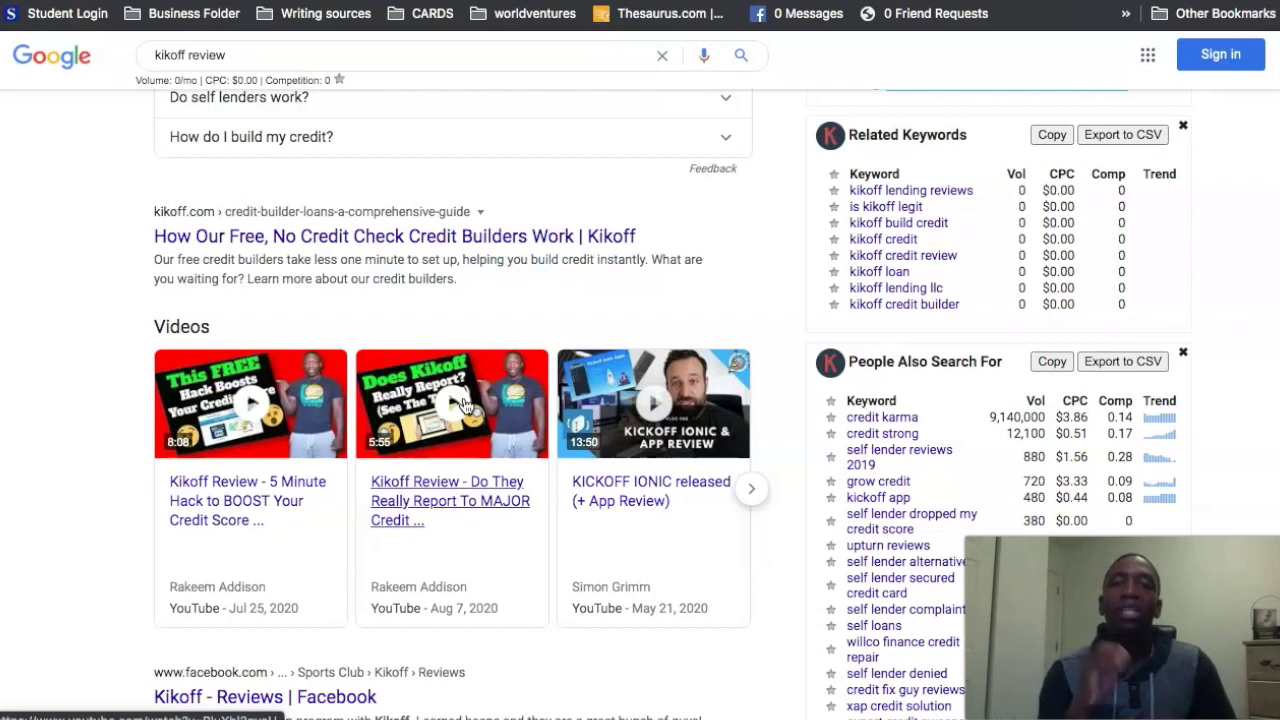
# Open YouTube in a new incognito tab and search it for "kikoff review"
pyautogui.tripleClick(214, 52)
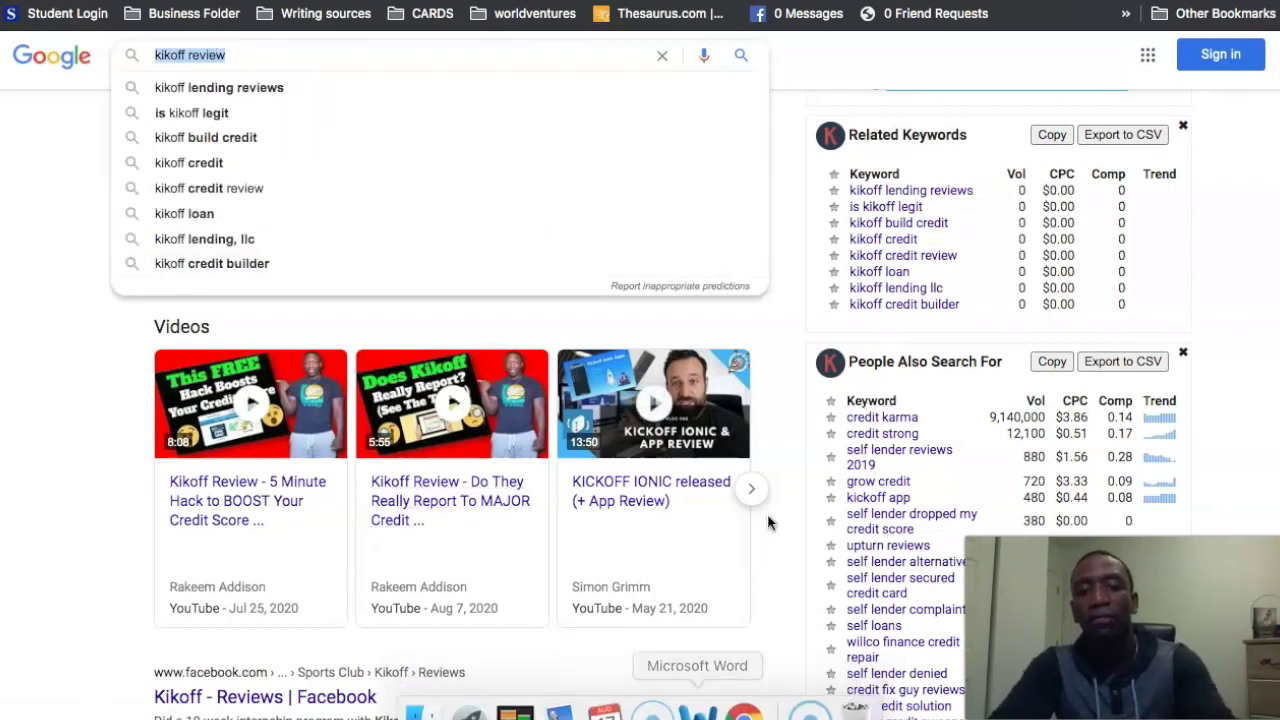
pyautogui.press('super+t')
pyautogui.write('you')
pyautogui.press('Return')
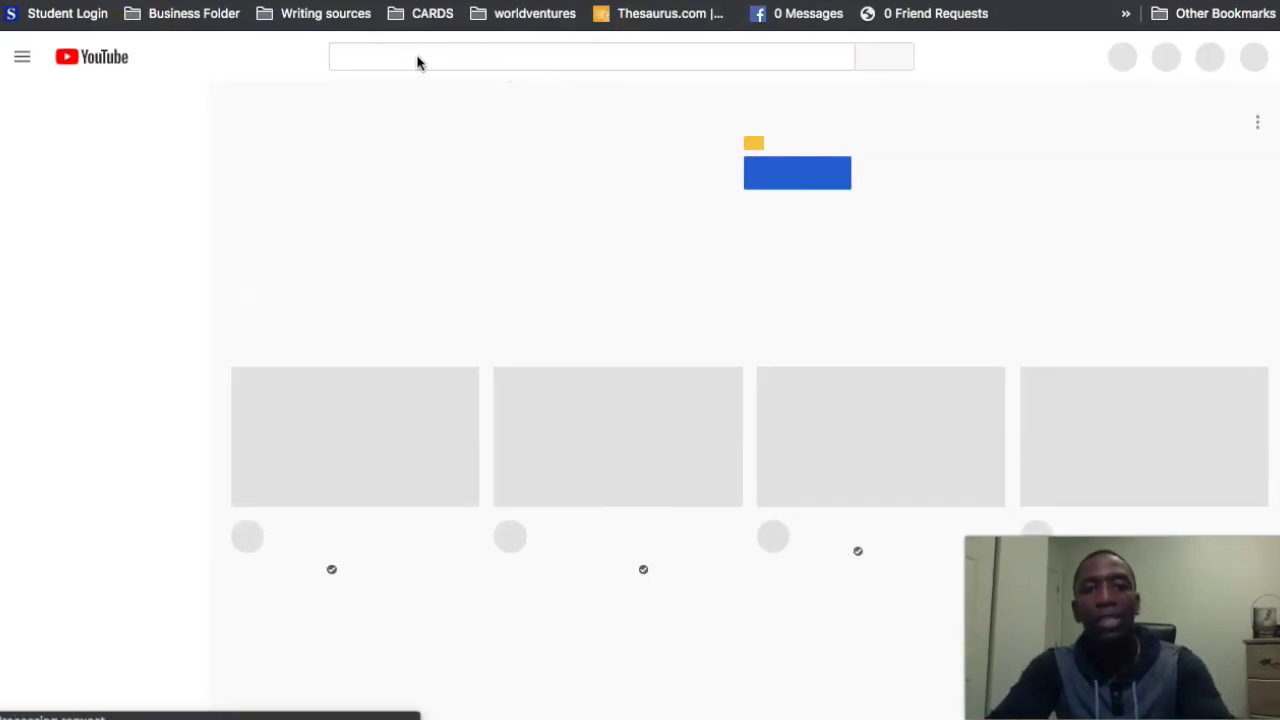
pyautogui.click(415, 56)
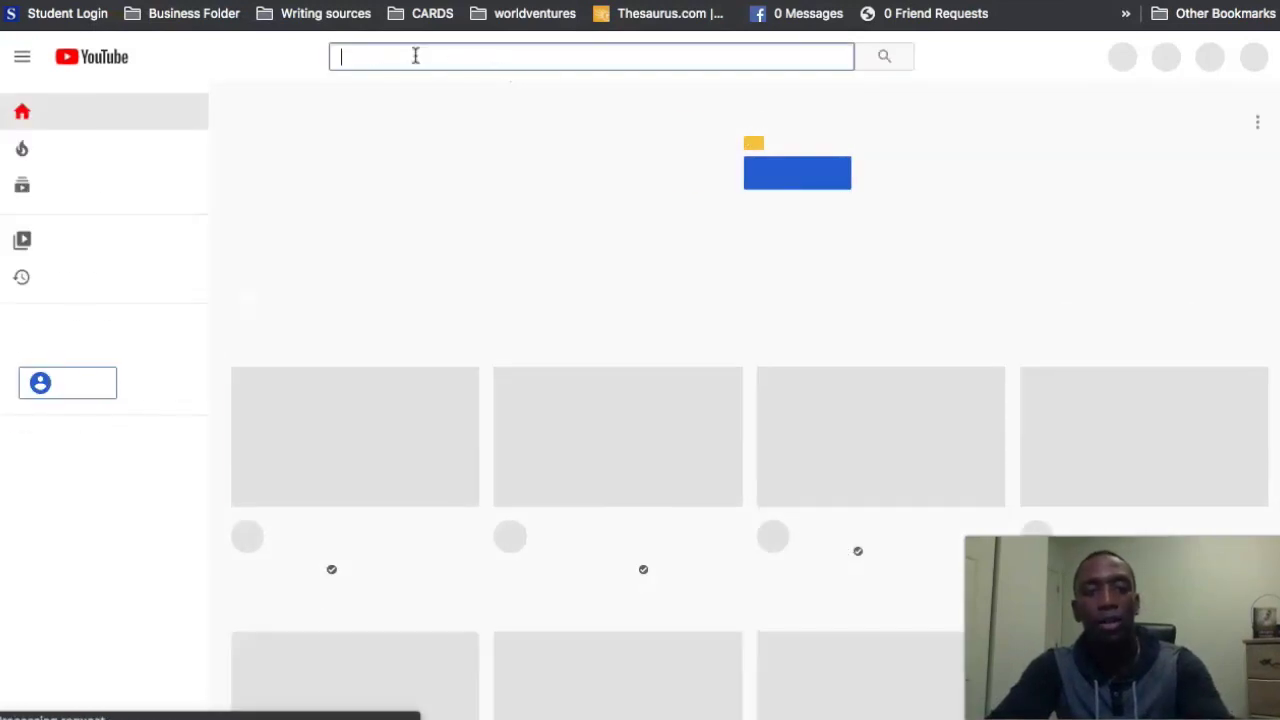
pyautogui.write('kikoff review')
pyautogui.press('Return')
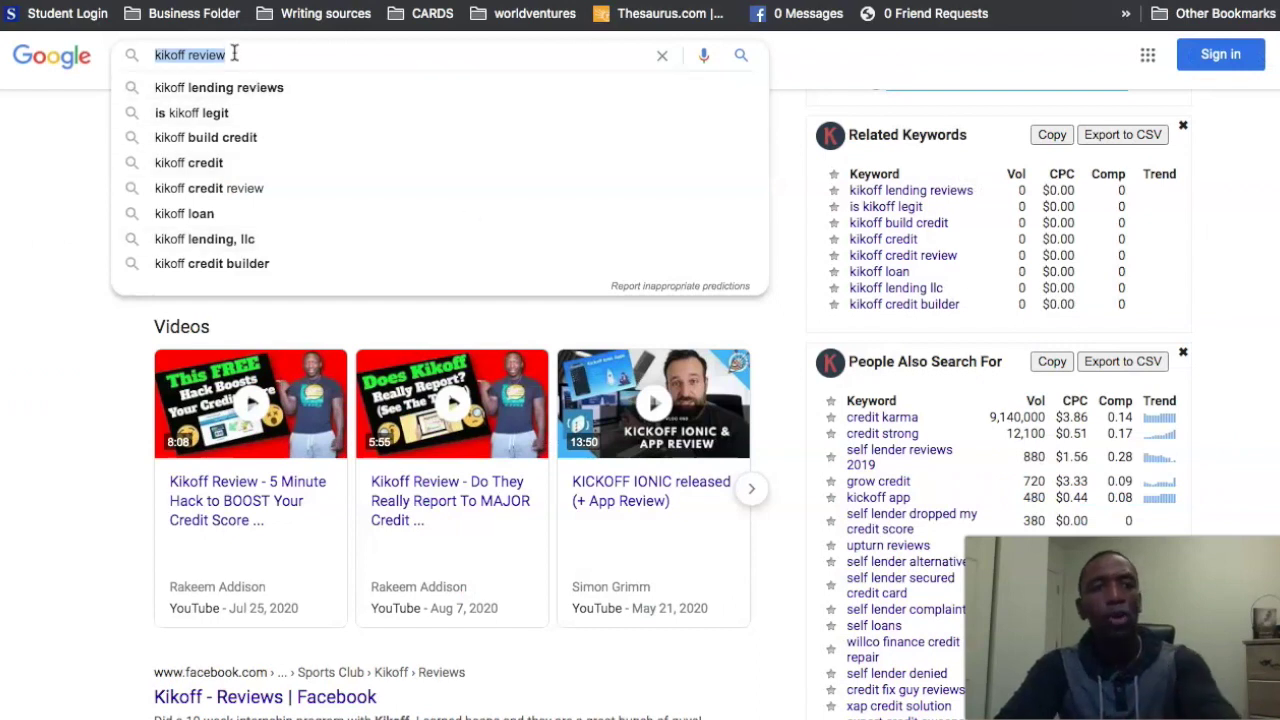
# Search Google for "bing ads training course" and examine the video results on the page
pyautogui.tripleClick(234, 54)
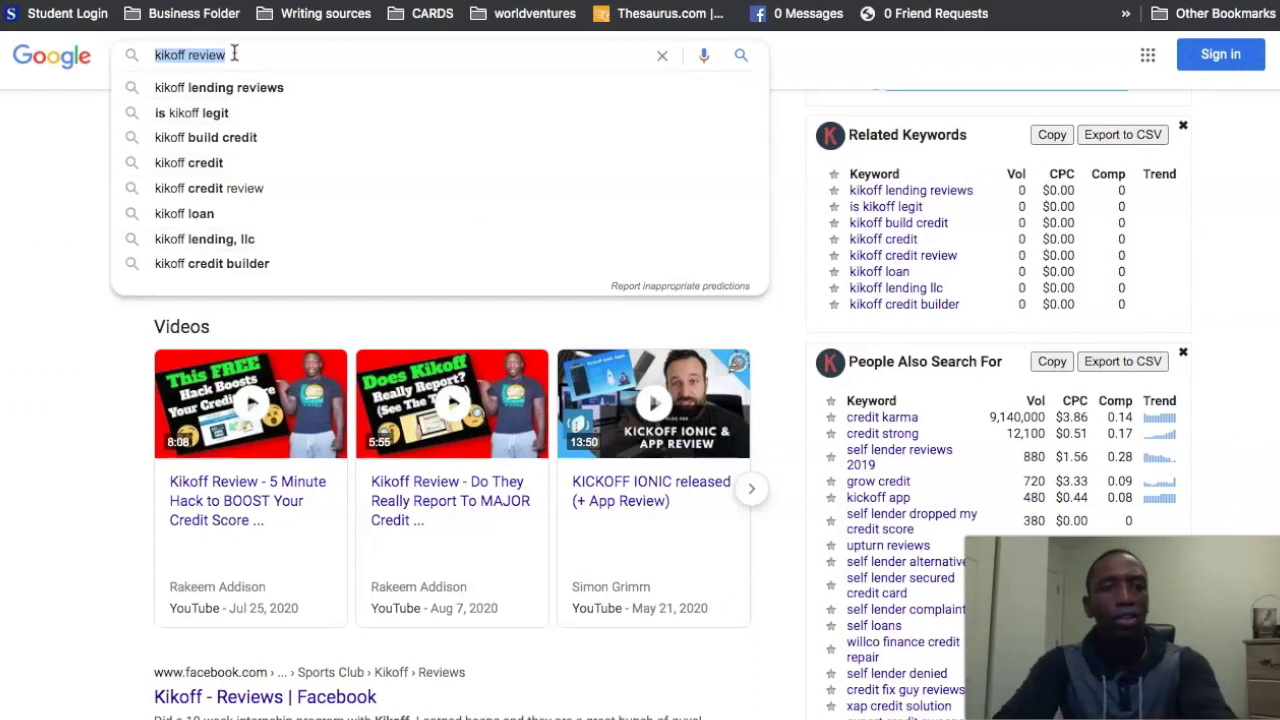
pyautogui.write('bing ad')
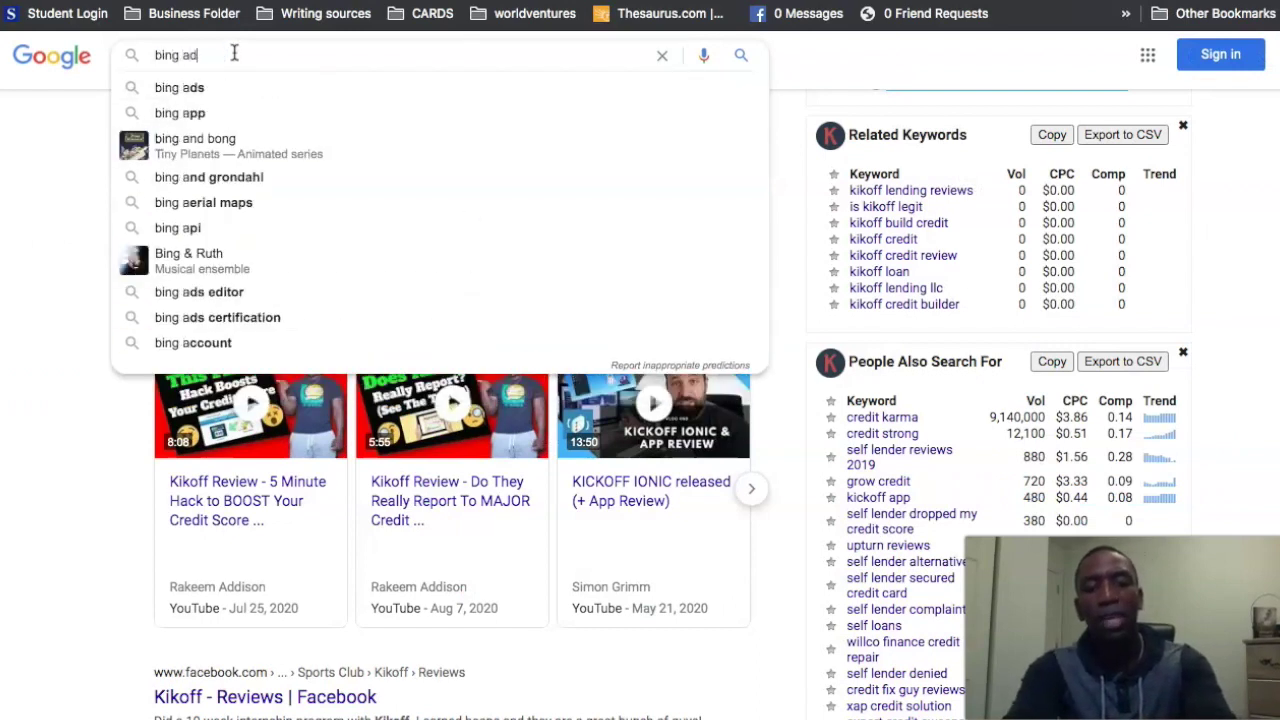
pyautogui.write('s training course')
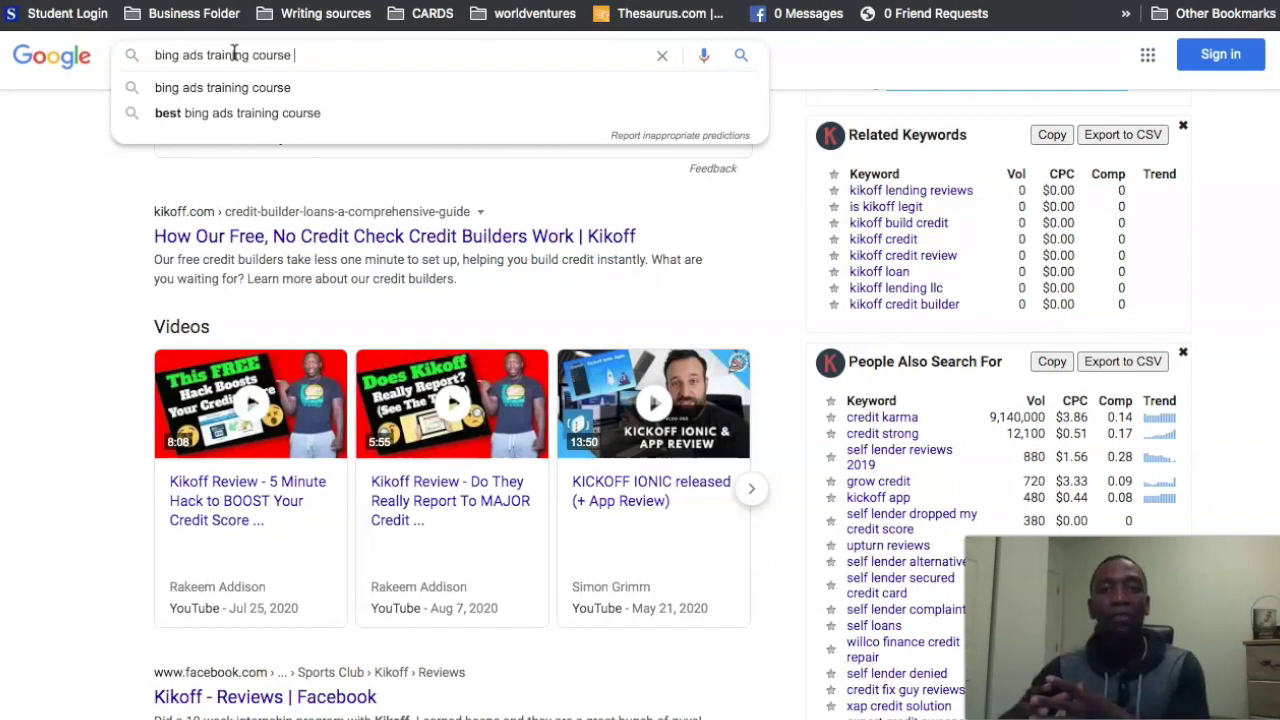
pyautogui.click(742, 56)
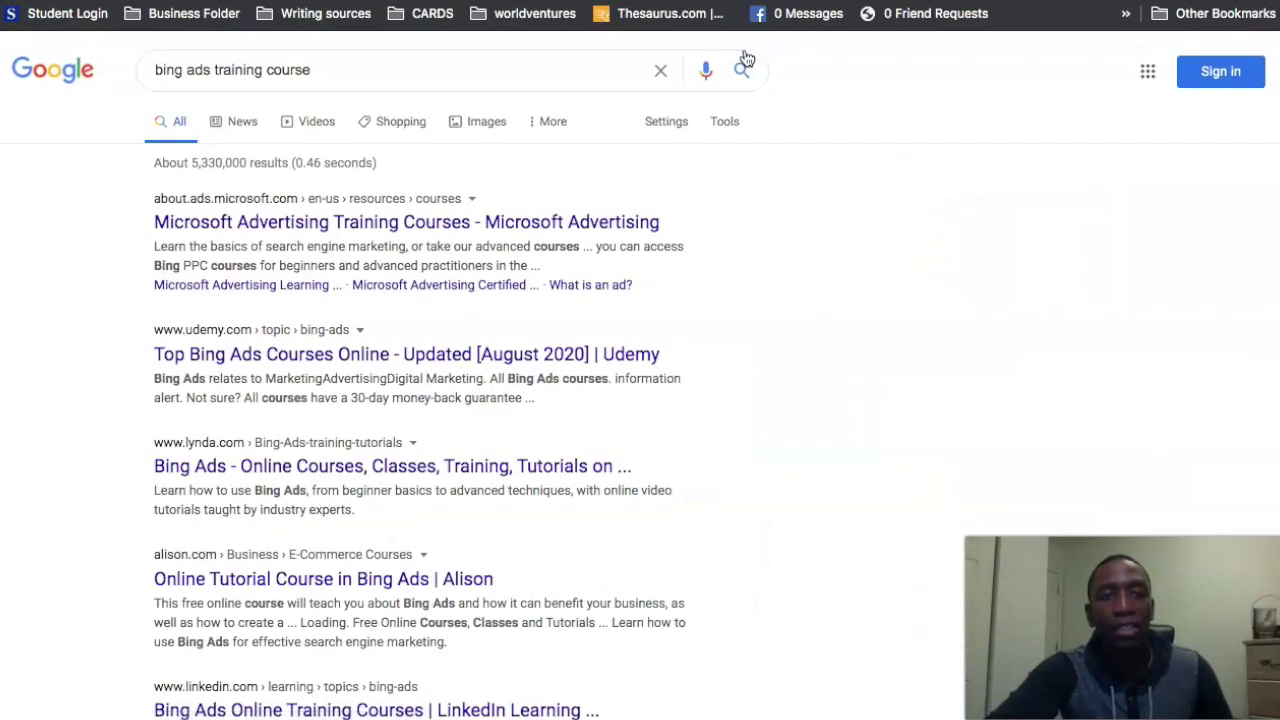
pyautogui.scroll(-1, 701, 220)
pyautogui.scroll(-8, 701, 220)
pyautogui.scroll(-6, 701, 220)
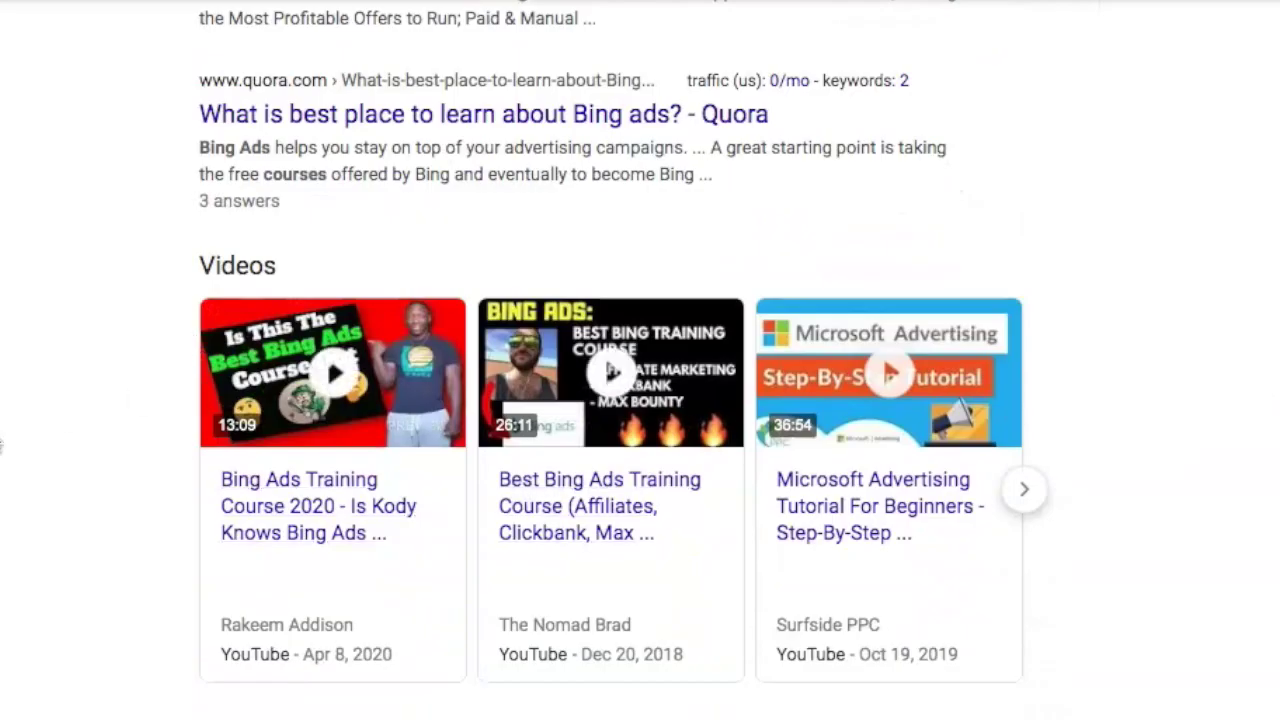
pyautogui.moveTo(334, 471)
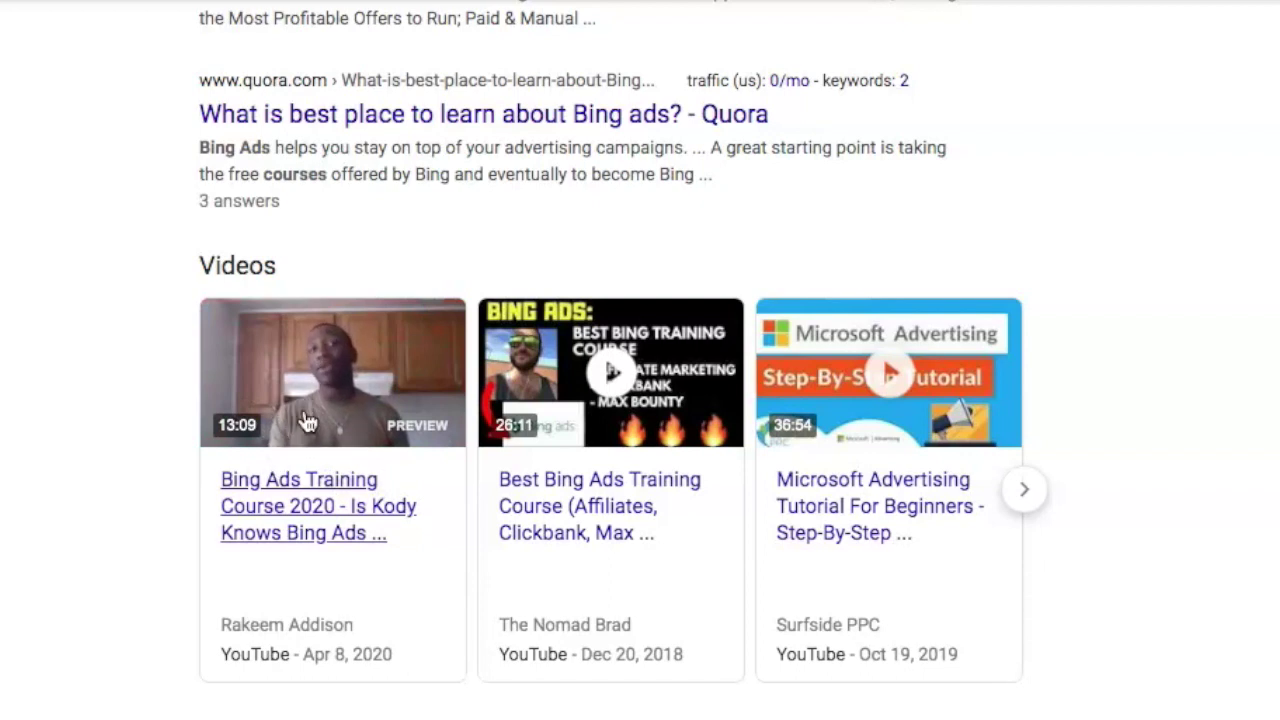
pyautogui.moveTo(700, 434)
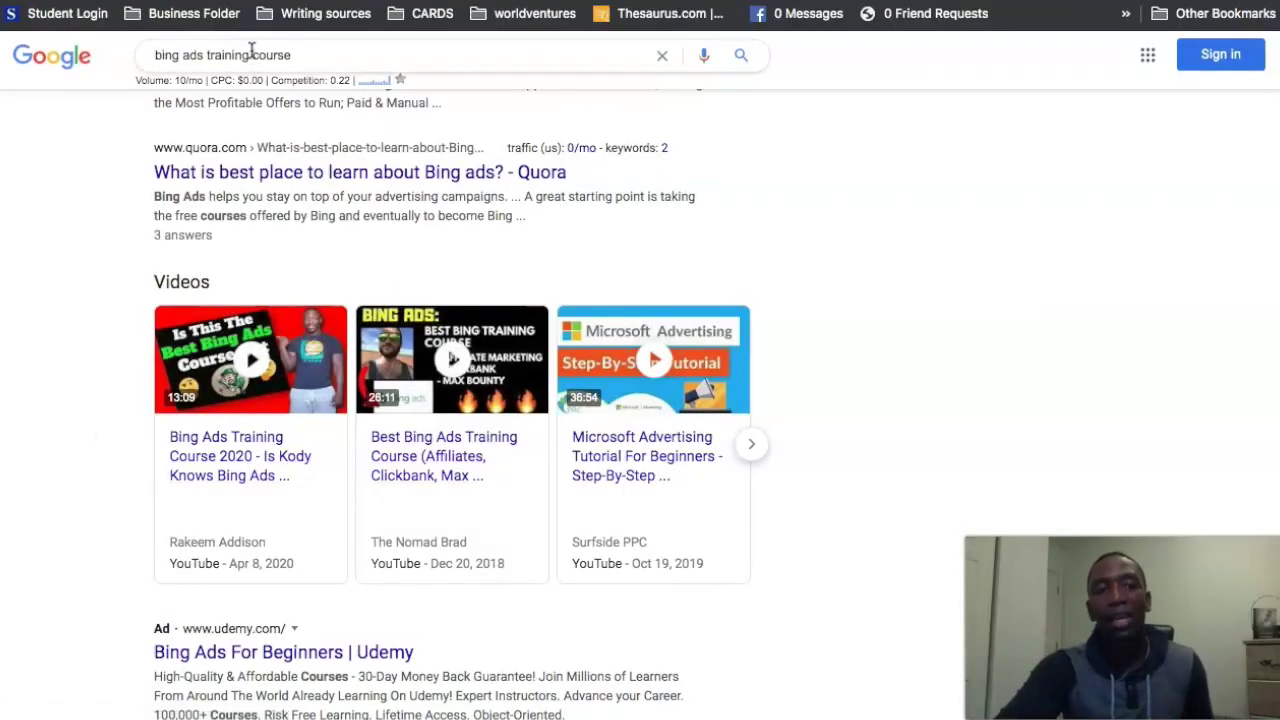
# Copy the query "bing ads training course" into the YouTube search and examine the top-ranked videos
pyautogui.tripleClick(251, 51)
pyautogui.hotkey('ctrl', 'c')
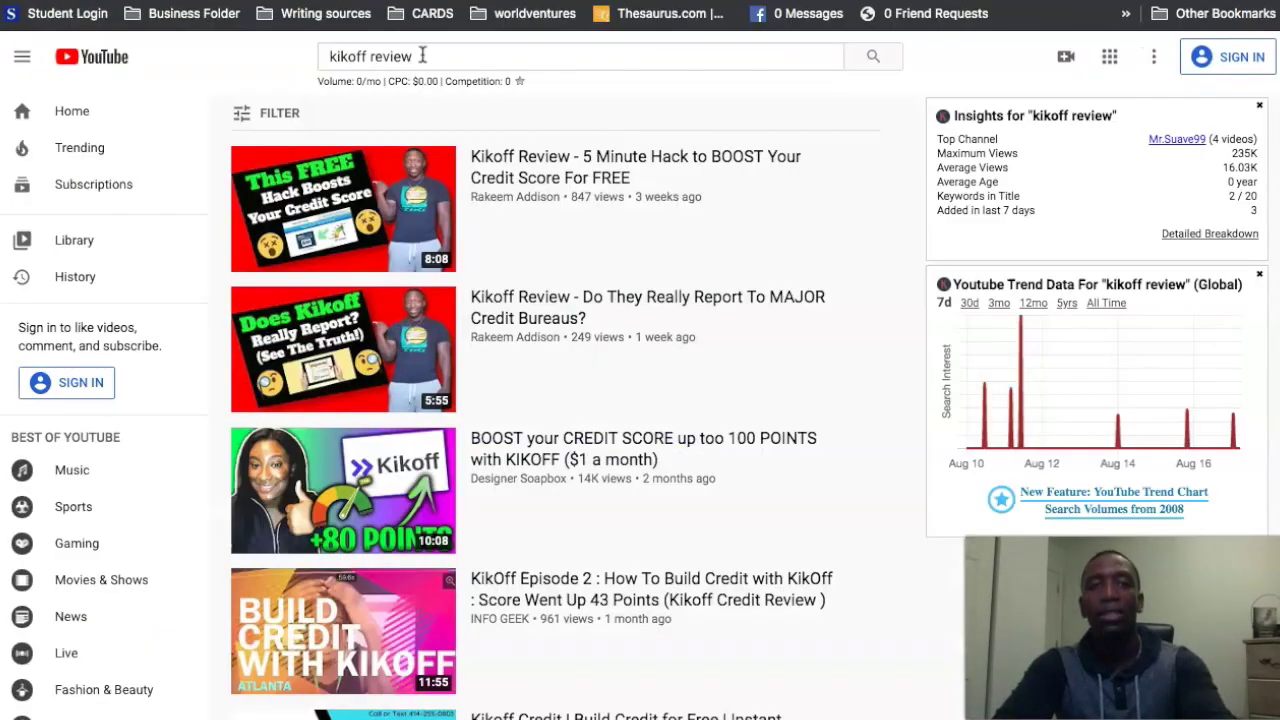
pyautogui.tripleClick(422, 56)
pyautogui.hotkey('ctrl', 'v')
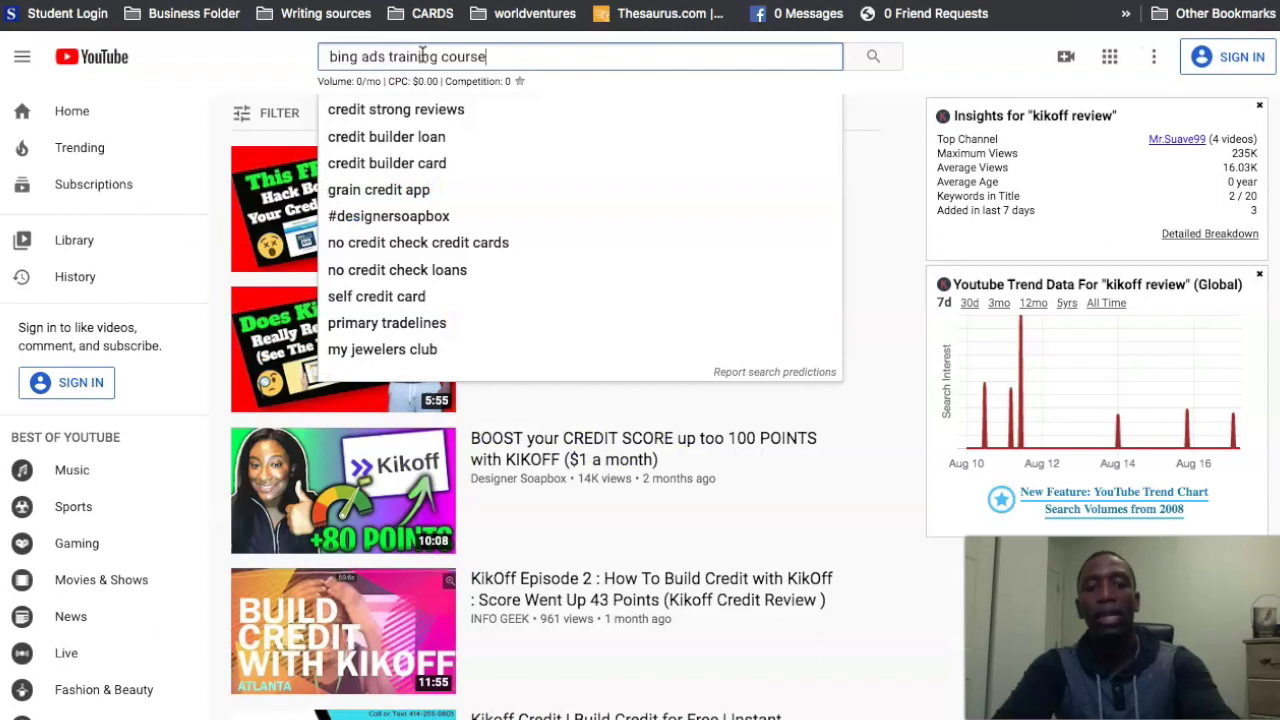
pyautogui.press('Return')
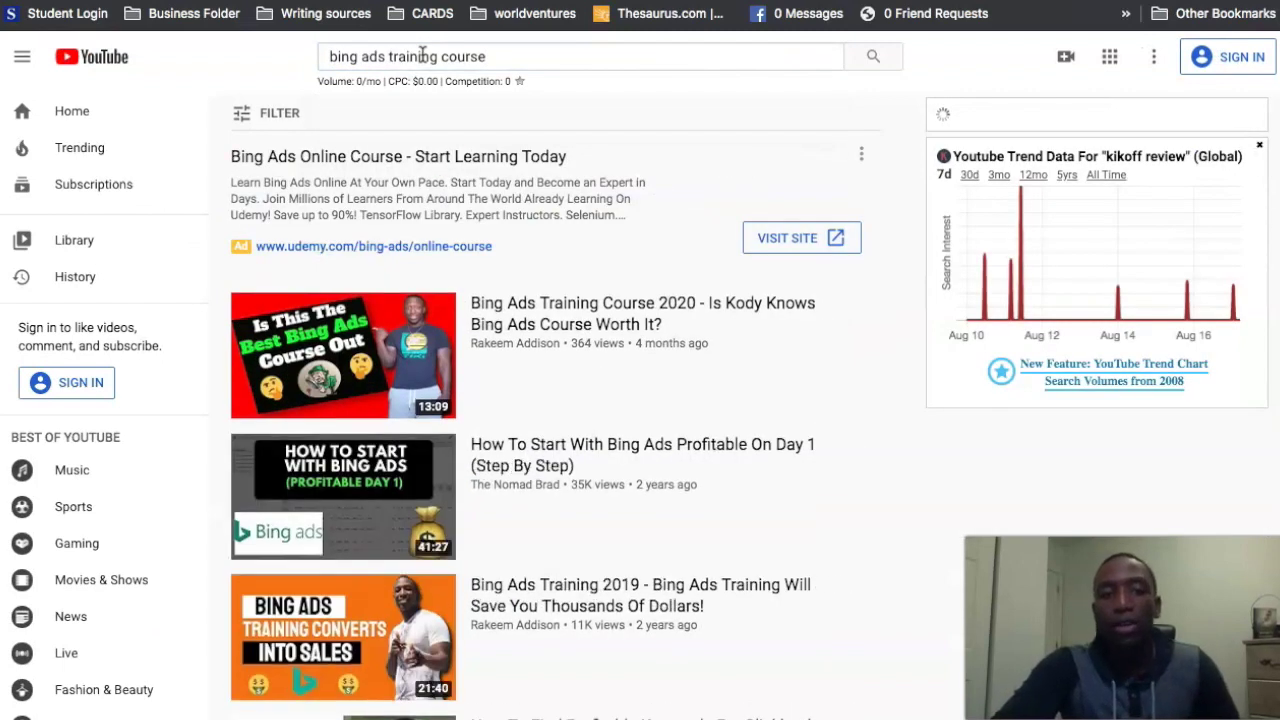
pyautogui.moveTo(606, 322)
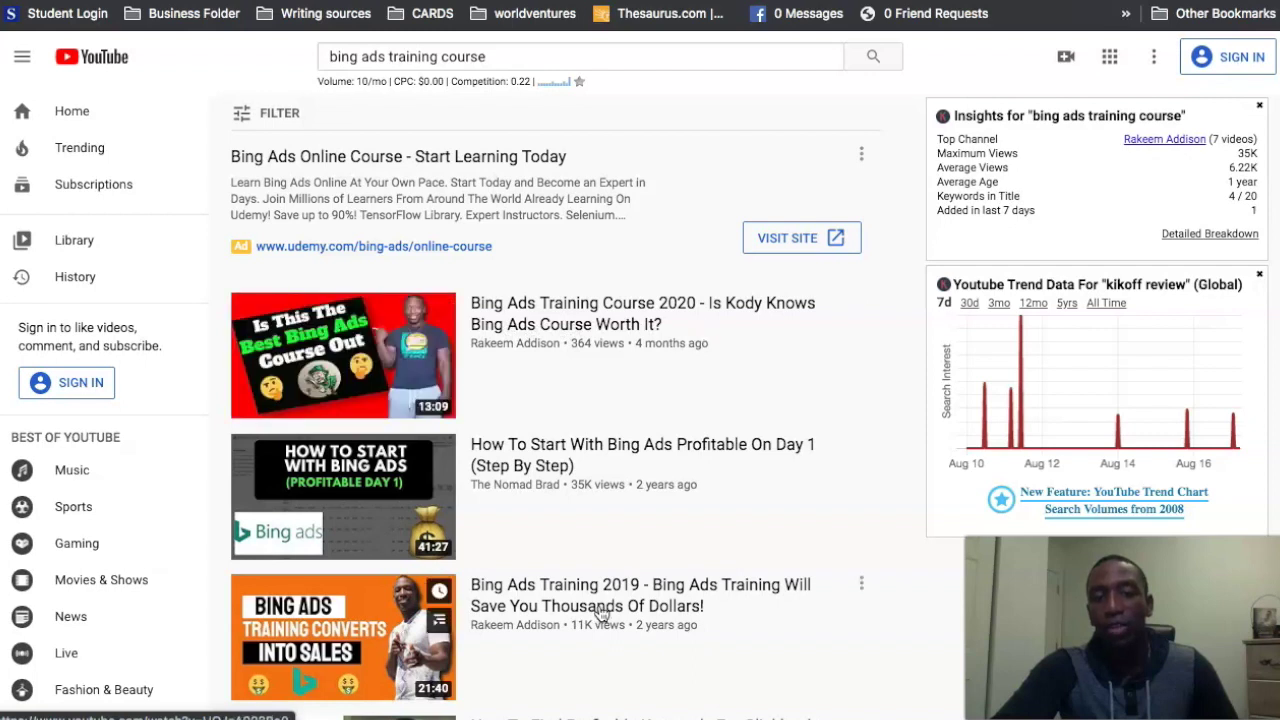
pyautogui.scroll(-2, 618, 412)
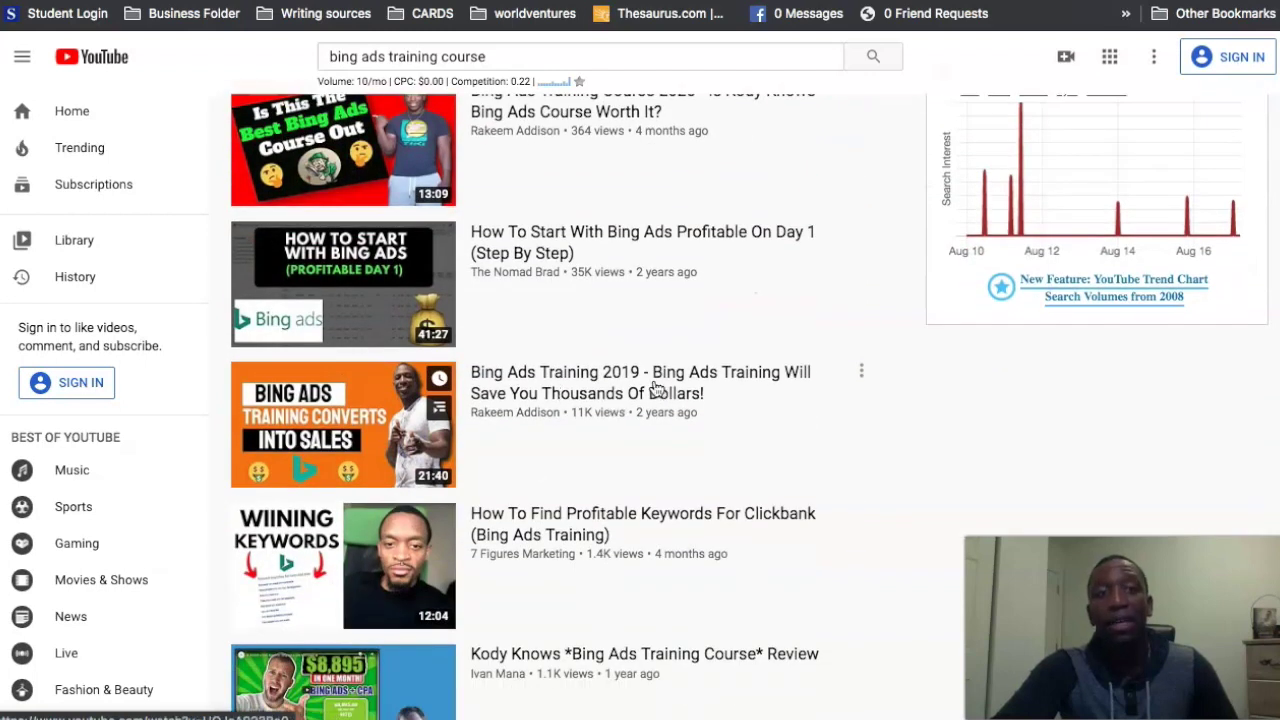
# Search Google for the suggested query "how to promote jvzoo products on facebook" and preview the first video result
pyautogui.hotkey('ctrl', 'Tab')
pyautogui.click(374, 45)
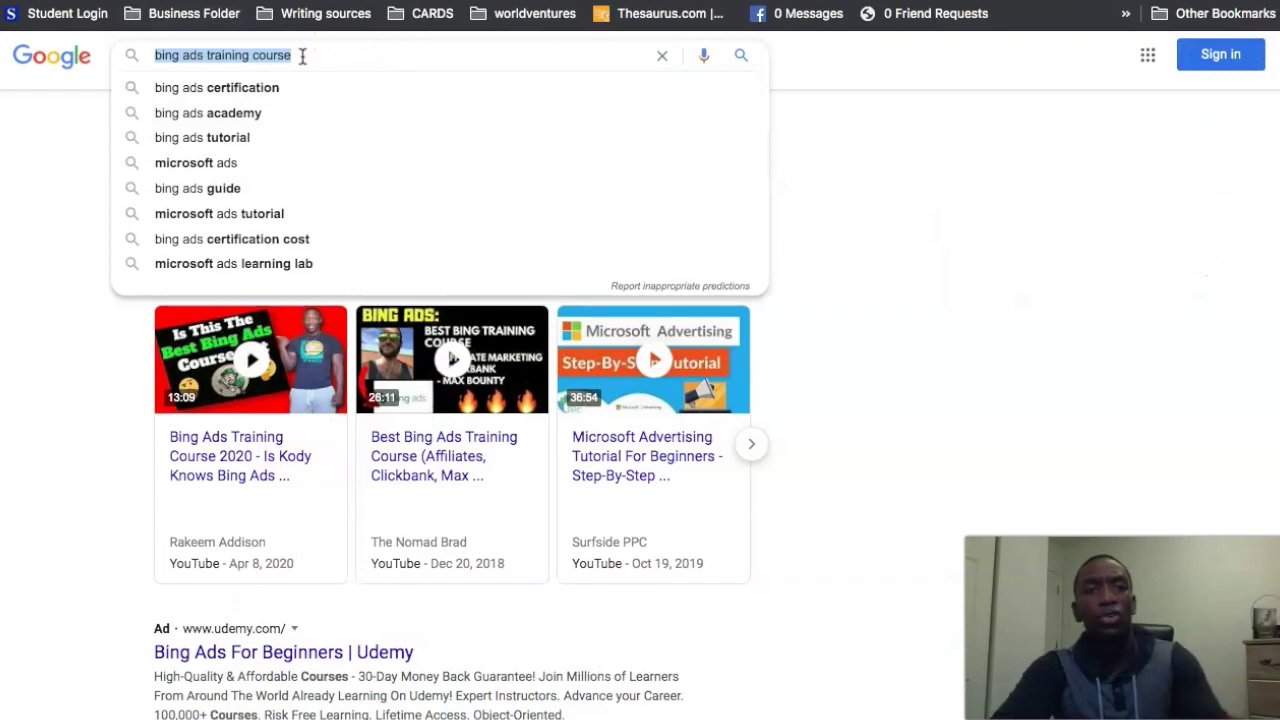
pyautogui.press('BackSpace')
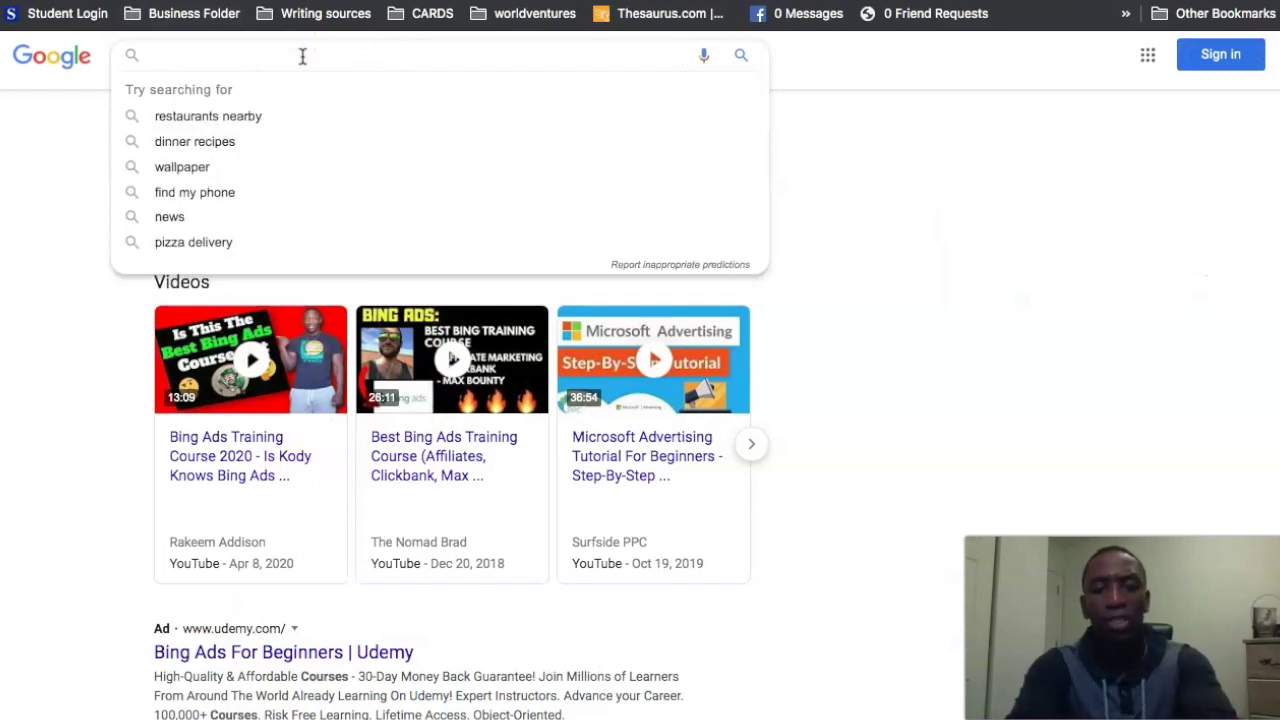
pyautogui.write('how to promote jv')
pyautogui.press('BackSpace')
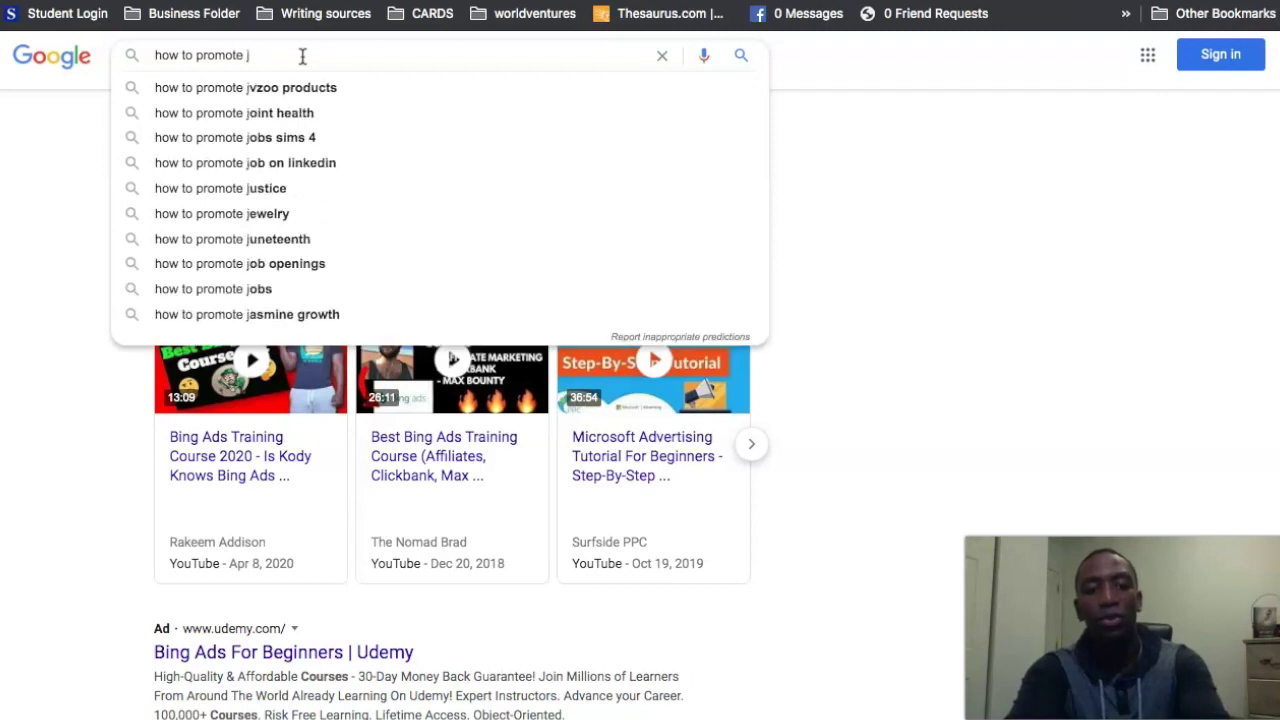
pyautogui.write('v')
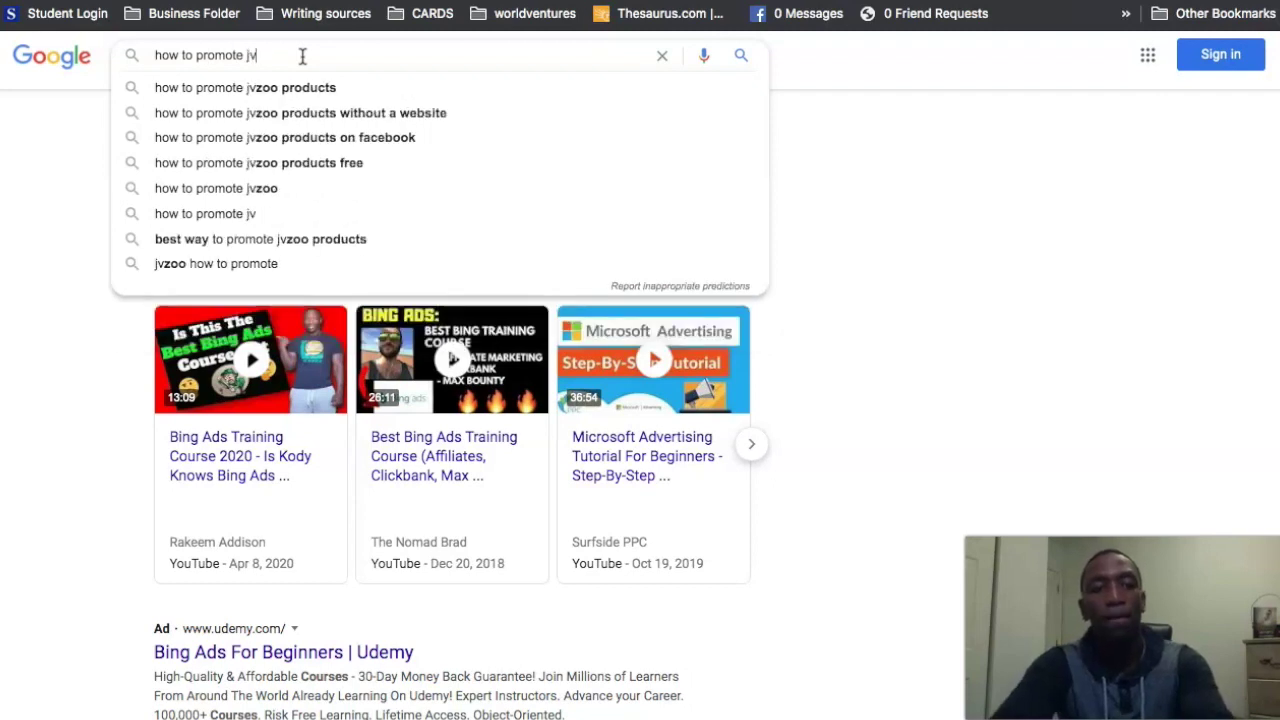
pyautogui.click(374, 138)
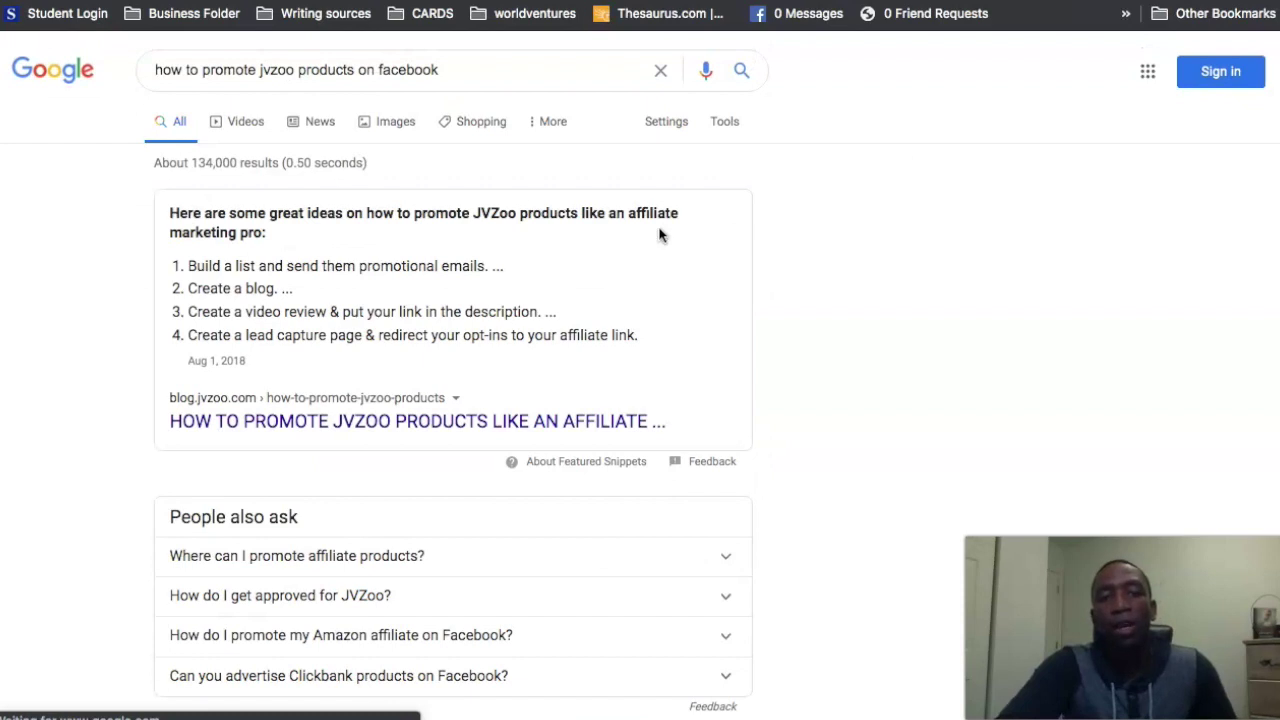
pyautogui.scroll(-5, 800, 238)
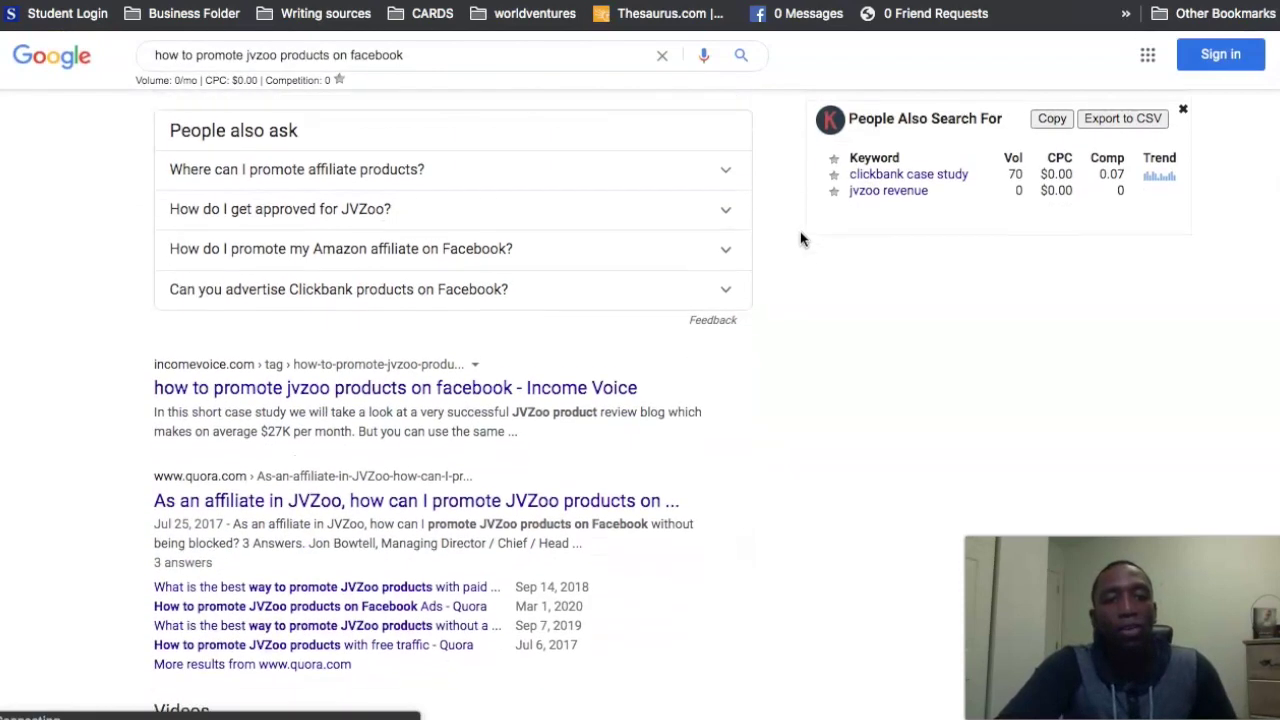
pyautogui.scroll(-3, 800, 238)
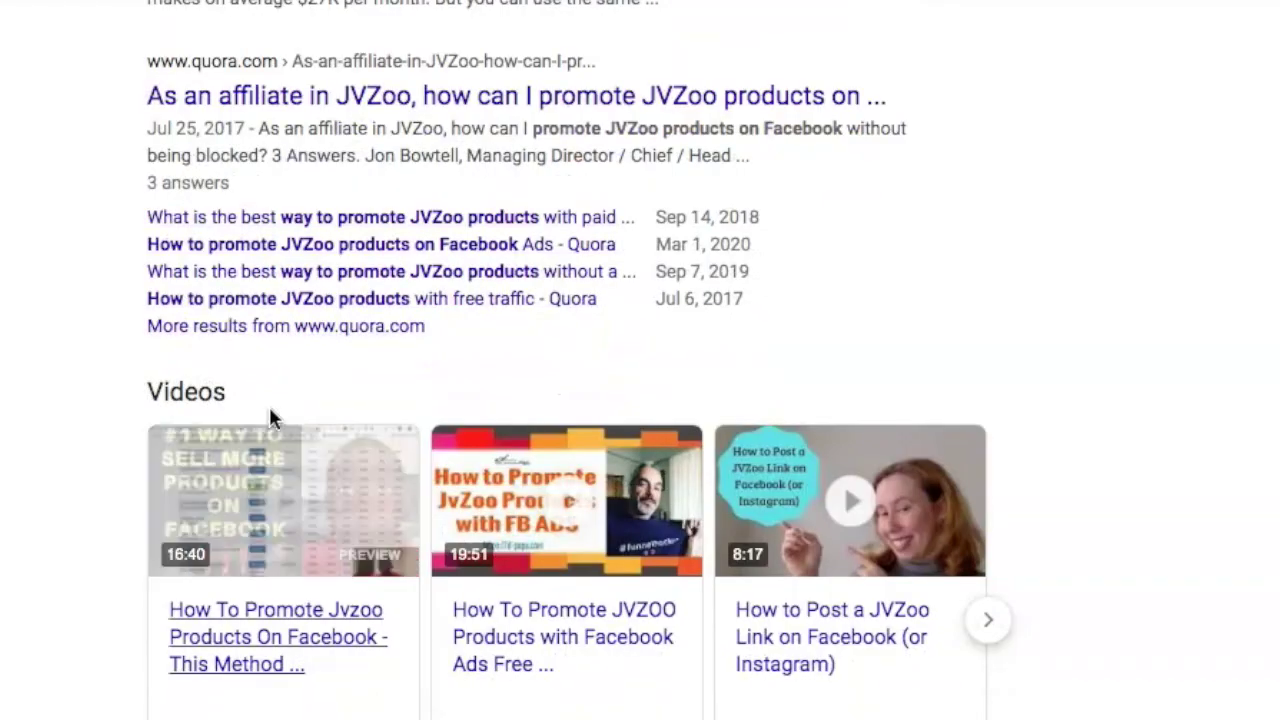
pyautogui.moveTo(222, 515)
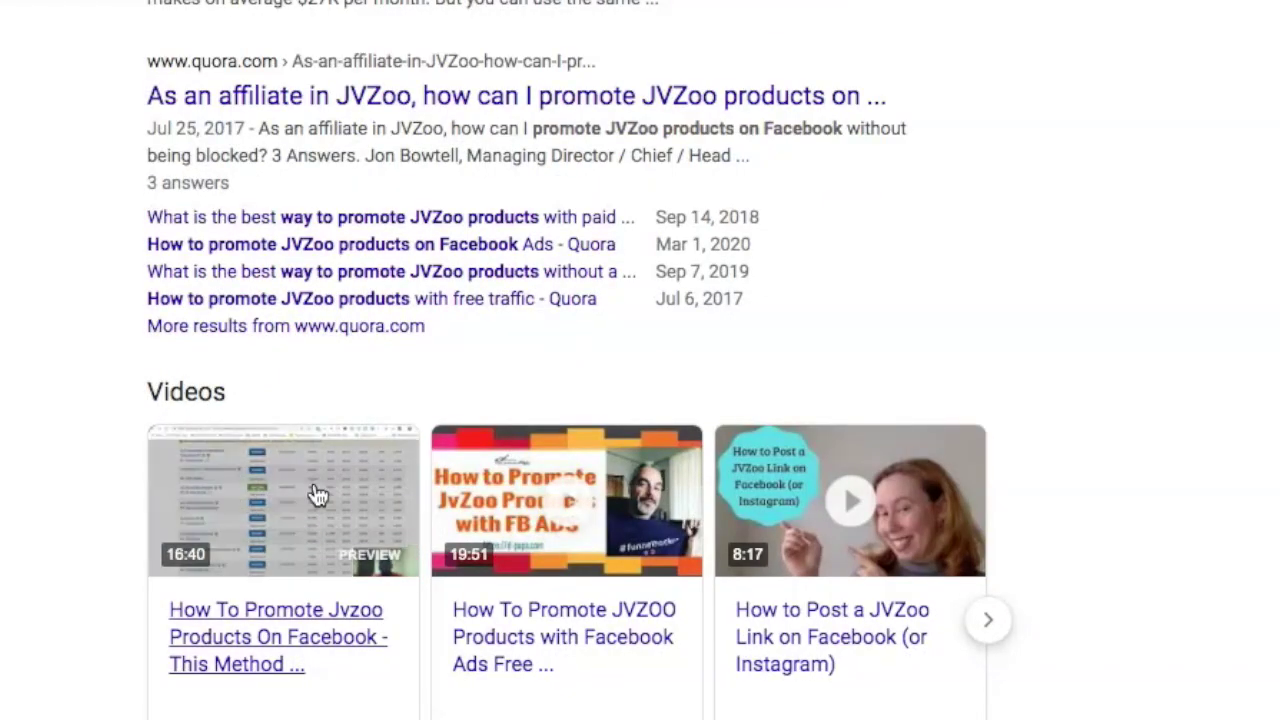
# Copy the query "how to promote jvzoo products on facebook" into the YouTube search and examine the top-ranked videos
pyautogui.tripleClick(265, 55)
pyautogui.hotkey('ctrl', 'c')
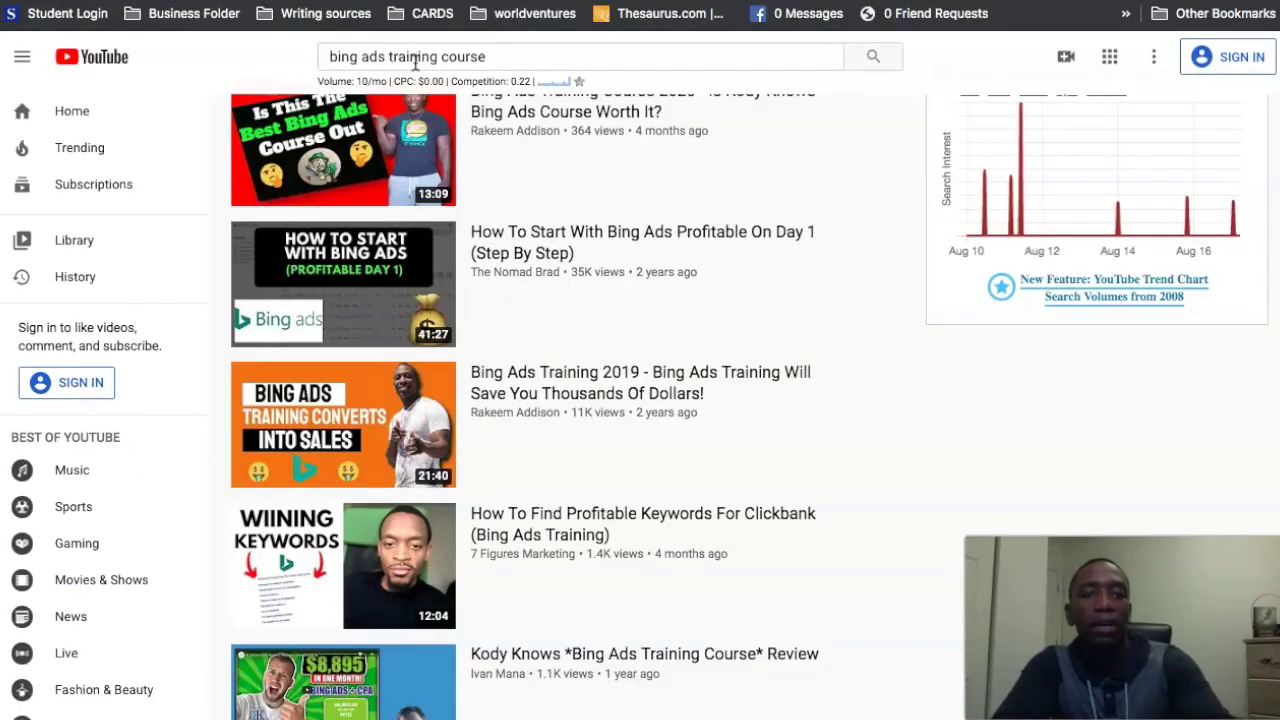
pyautogui.tripleClick(416, 57)
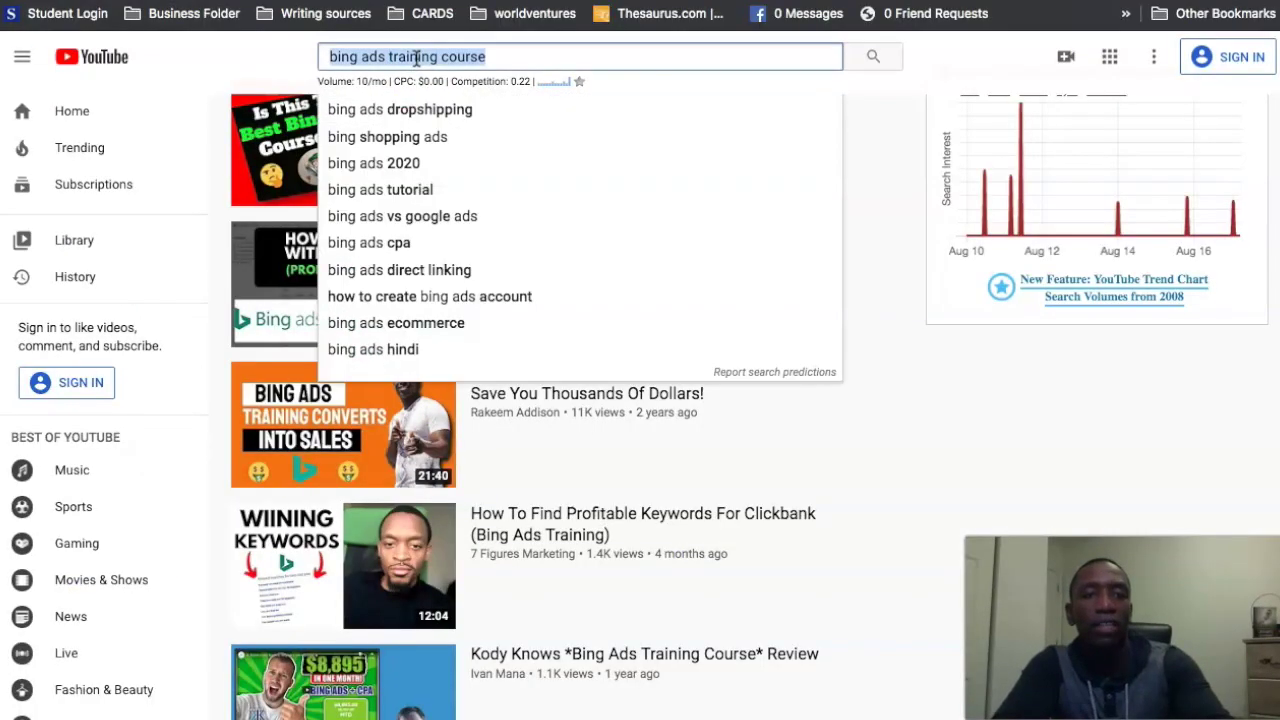
pyautogui.hotkey('ctrl', 'v')
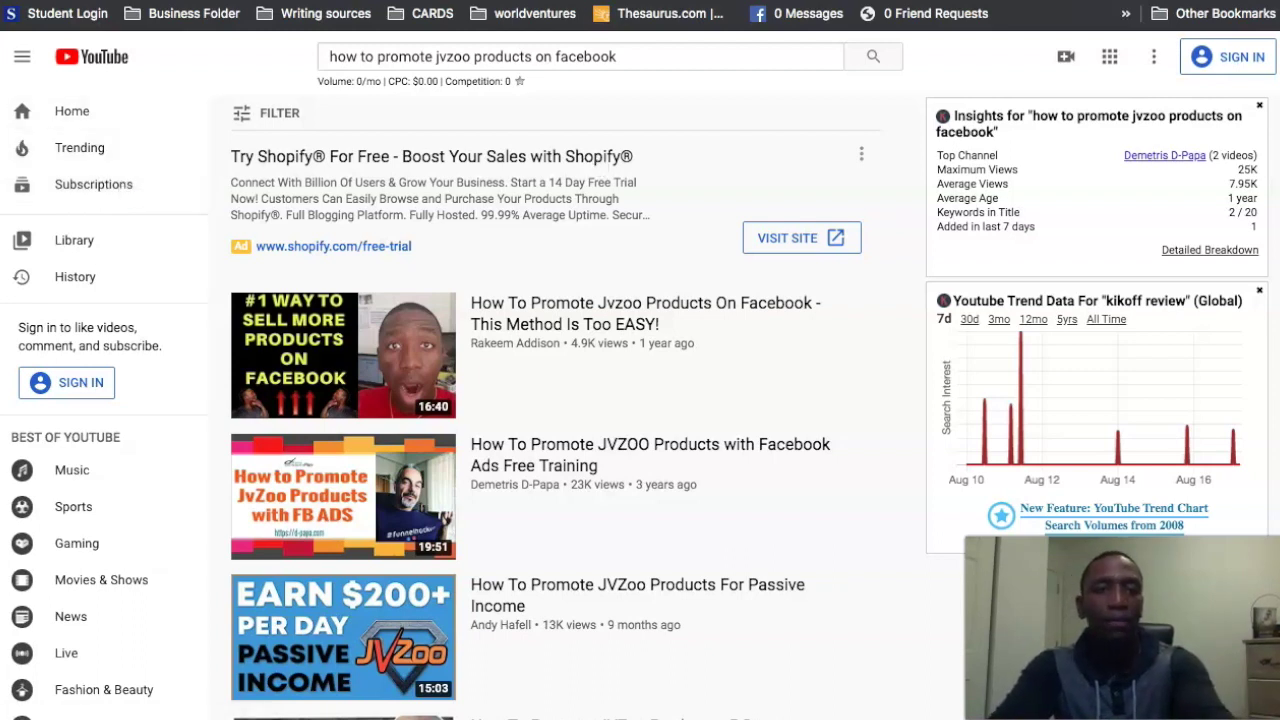
# Search Google for the suggested query "how to tag youtube videos to rank higher" and examine the suggested clip and video results
pyautogui.hotkey('ctrl', 'Tab')
pyautogui.click(848, 123)
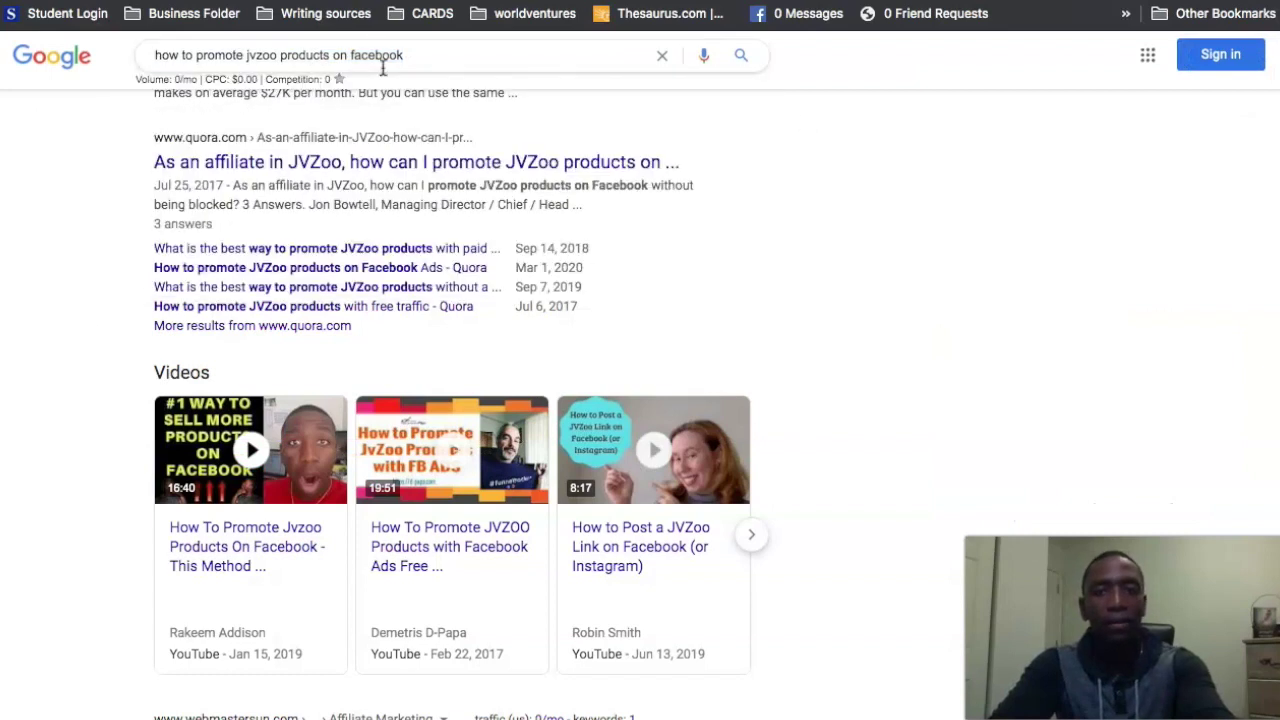
pyautogui.tripleClick(329, 54)
pyautogui.press('BackSpace')
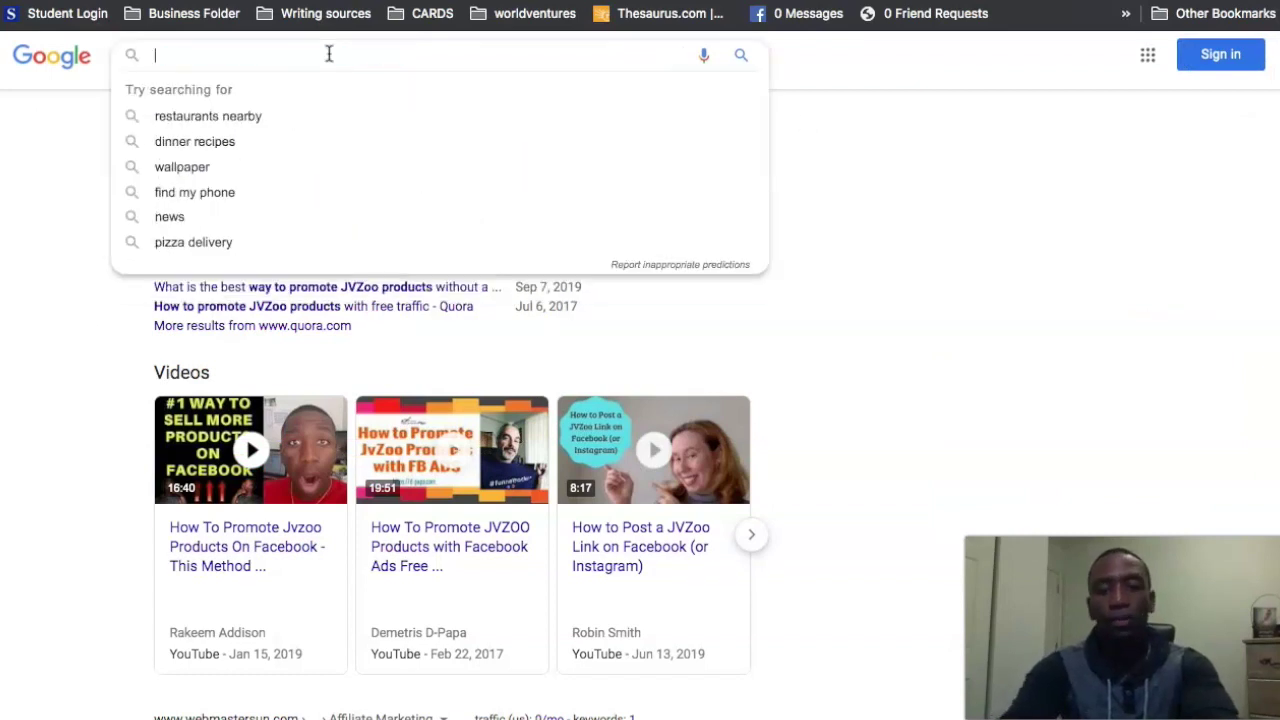
pyautogui.write('how')
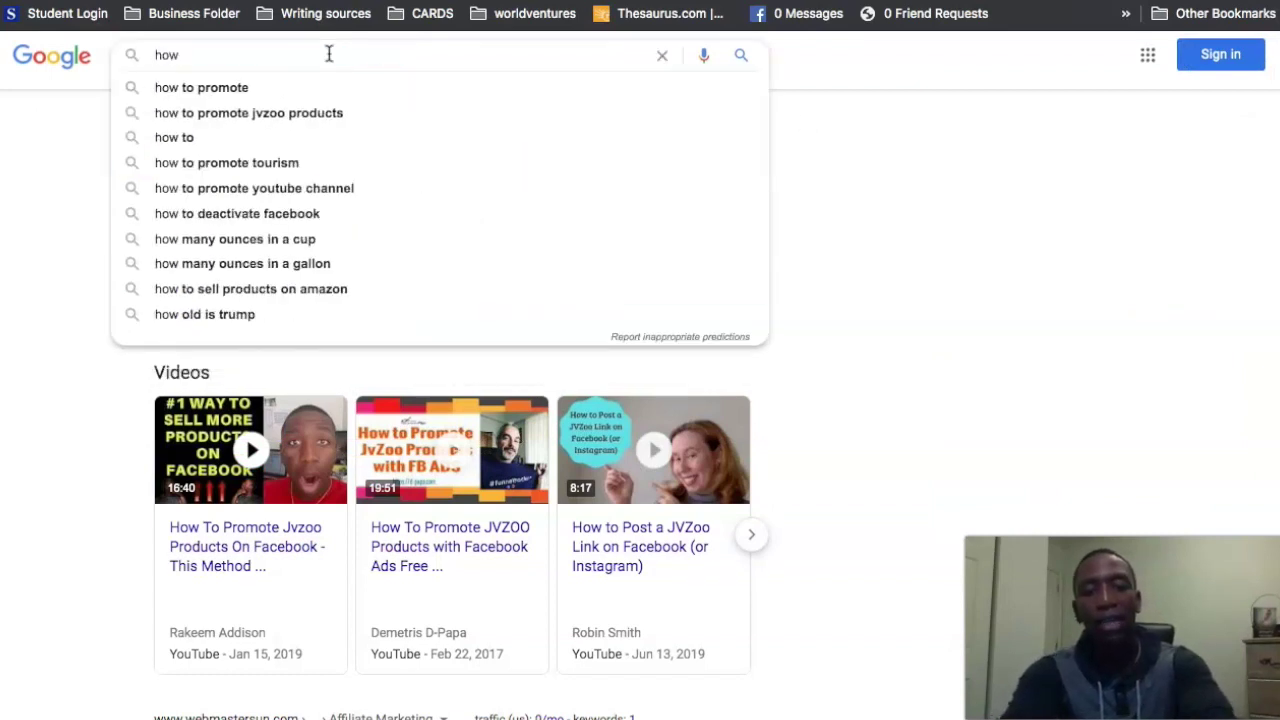
pyautogui.write(' to tag you')
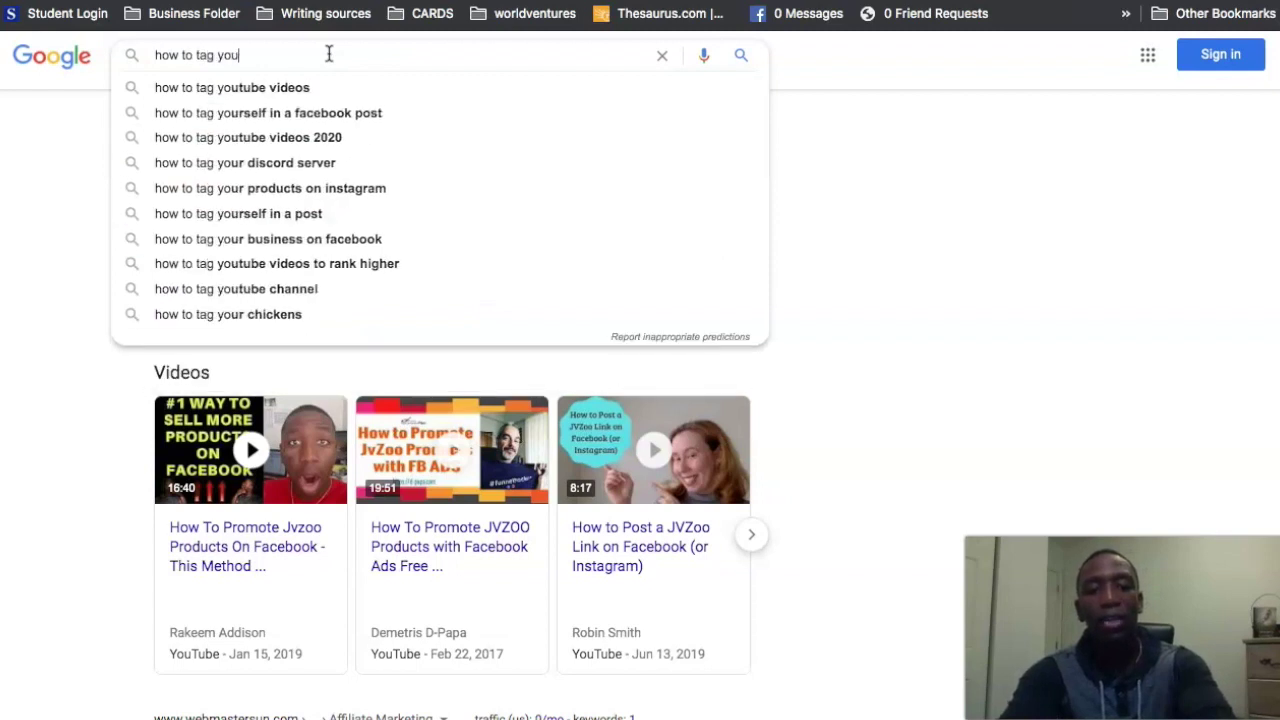
pyautogui.write('tube videos to')
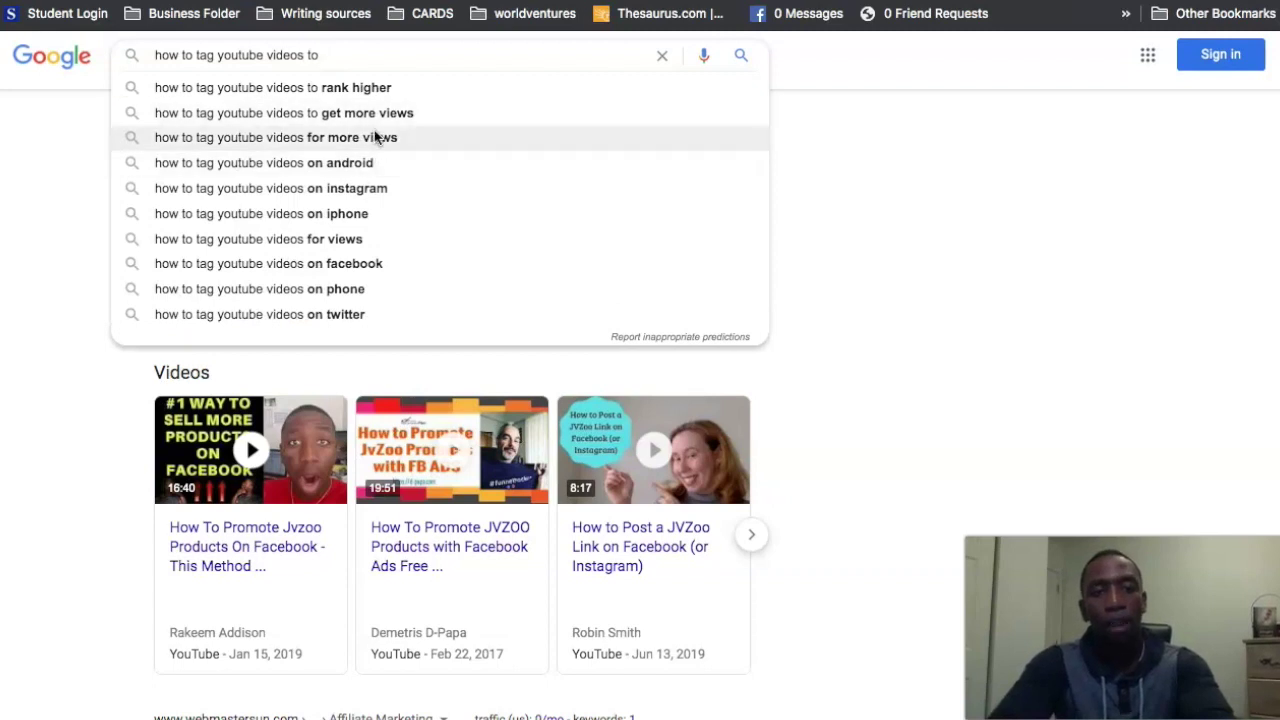
pyautogui.click(367, 89)
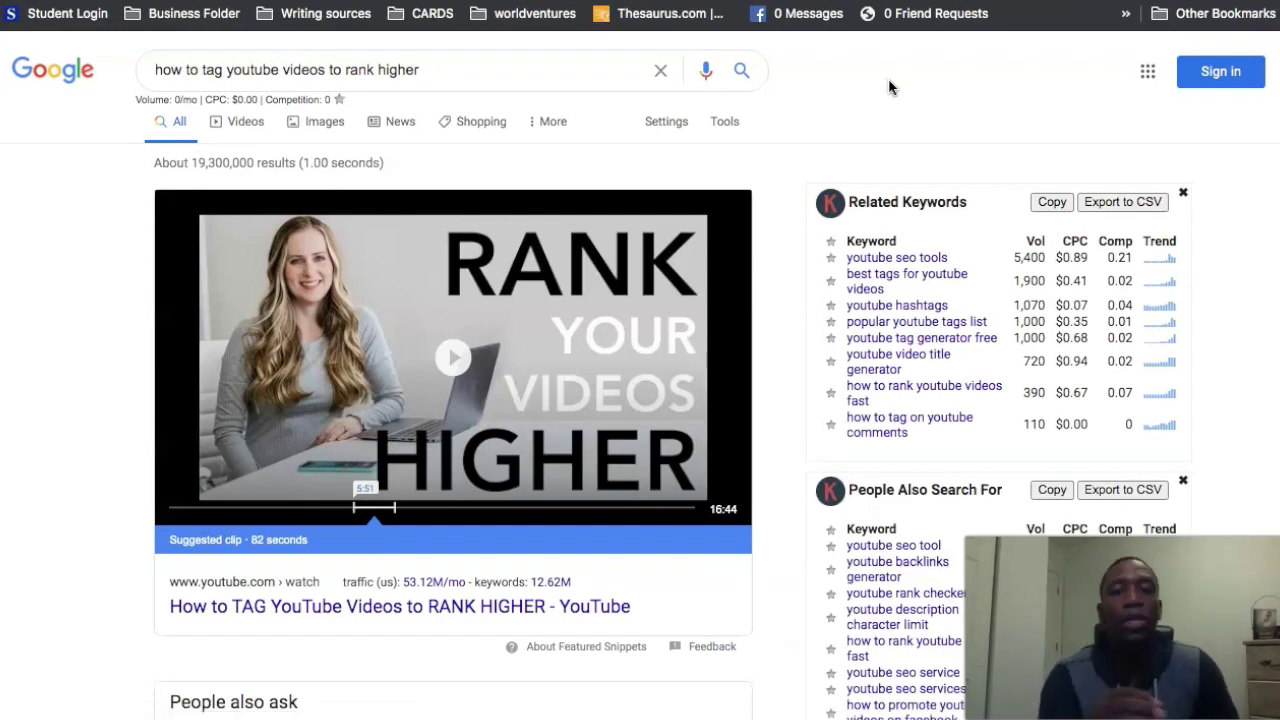
pyautogui.scroll(-6, 803, 251)
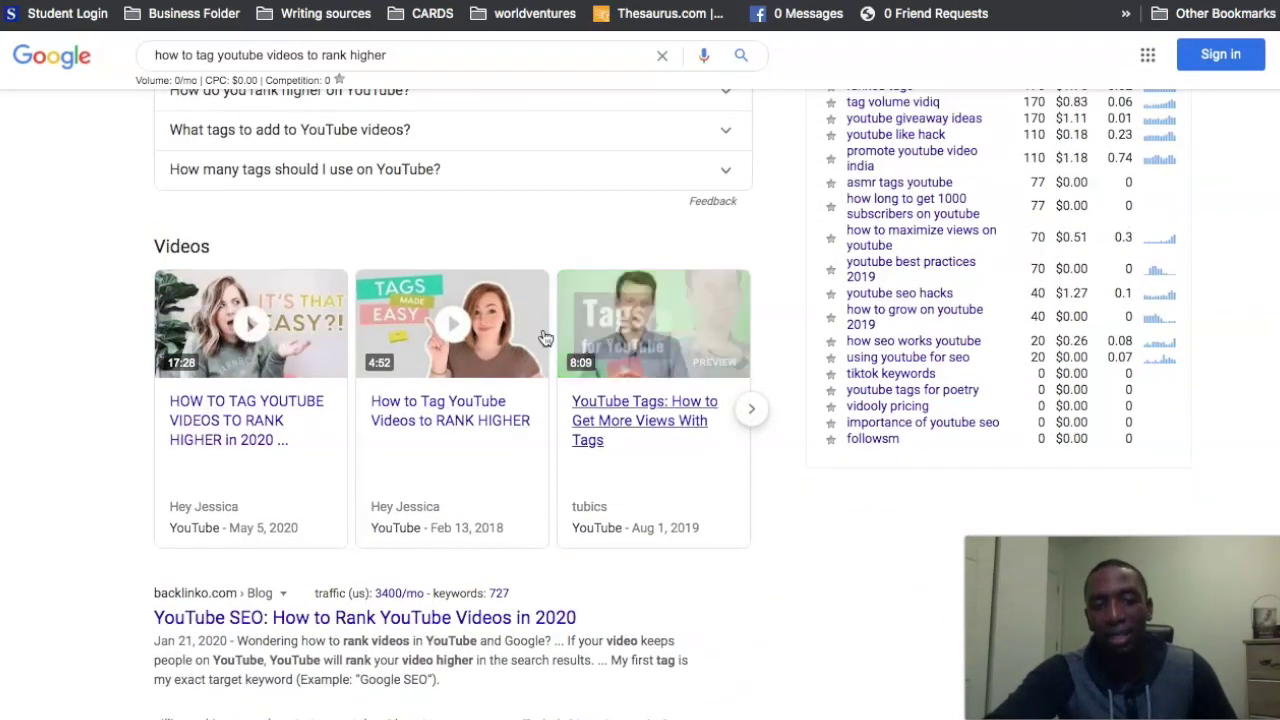
pyautogui.scroll(7, 177, 380)
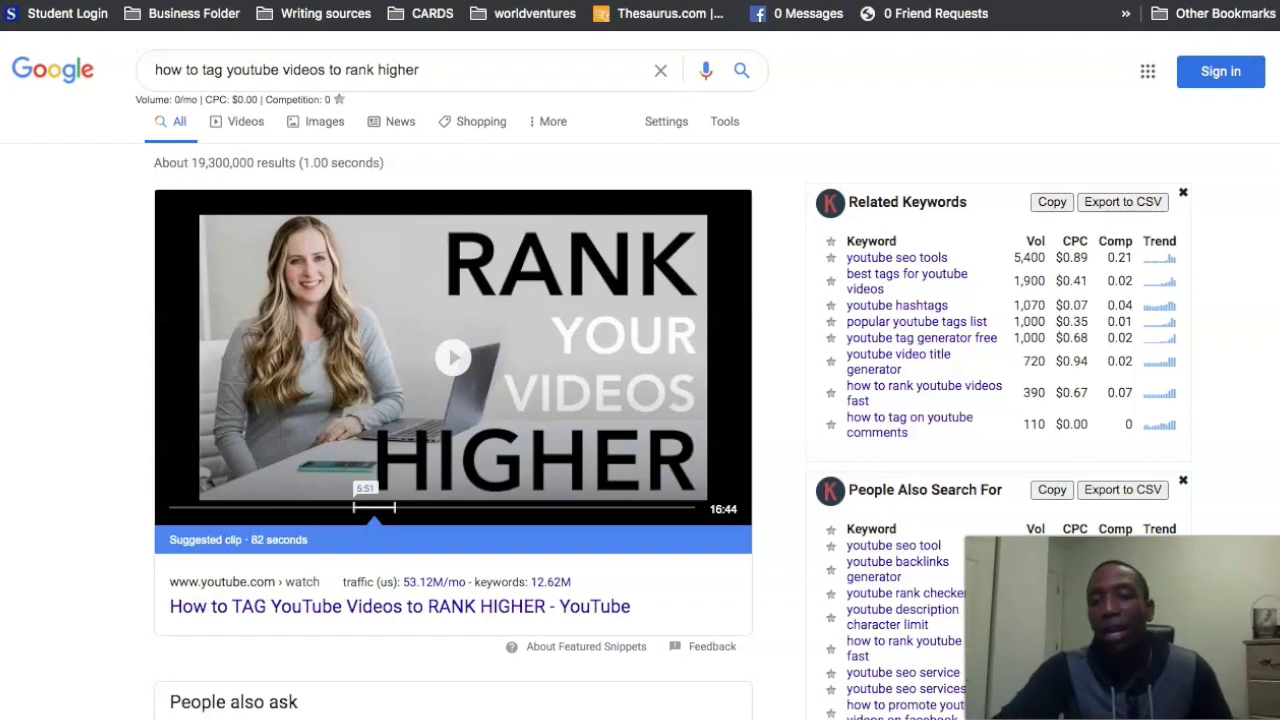
# Read the Google Clips Help page on Suggested Moments and the article "Search helps you find key moments in videos"
pyautogui.click(748, 708)
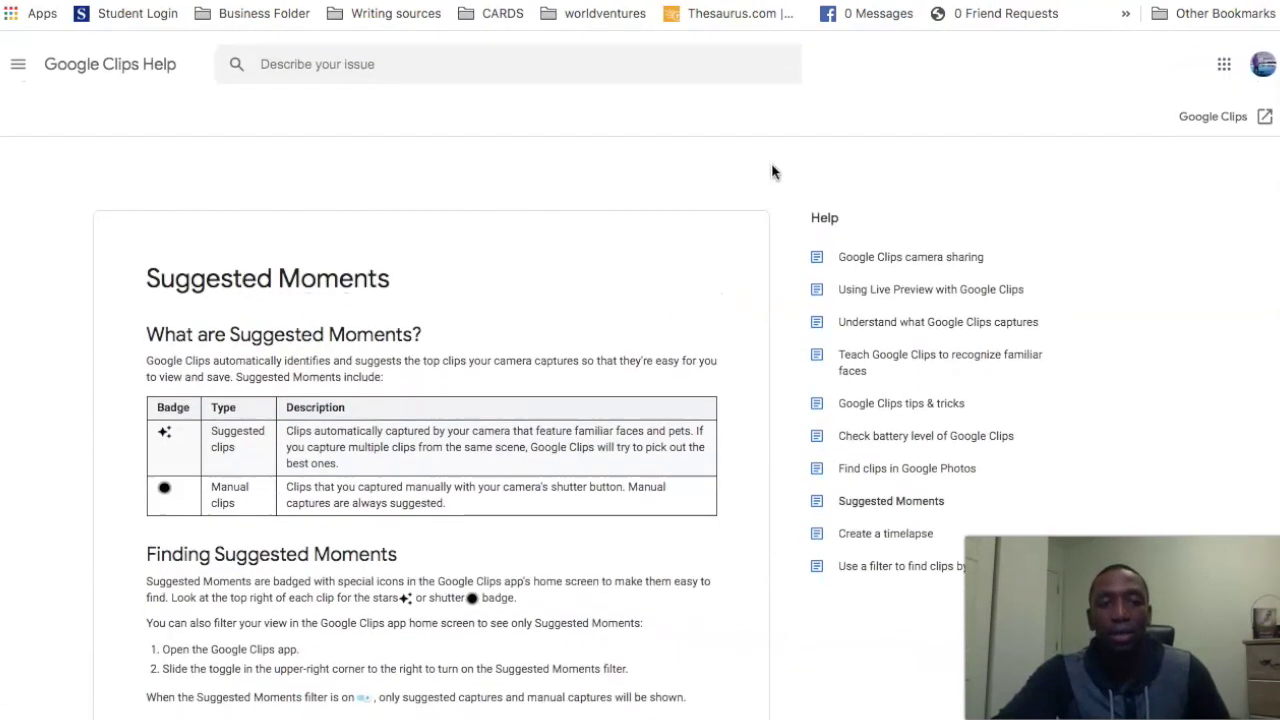
pyautogui.scroll(-2, 771, 172)
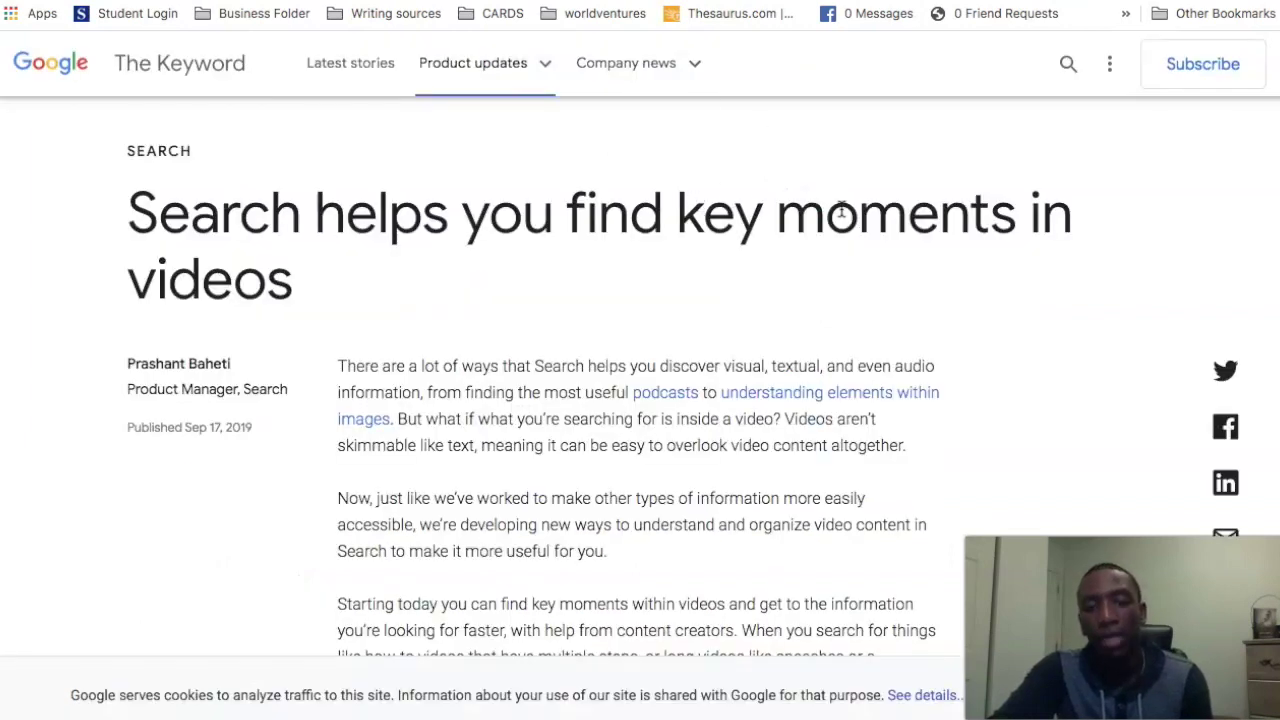
pyautogui.scroll(-6, 841, 208)
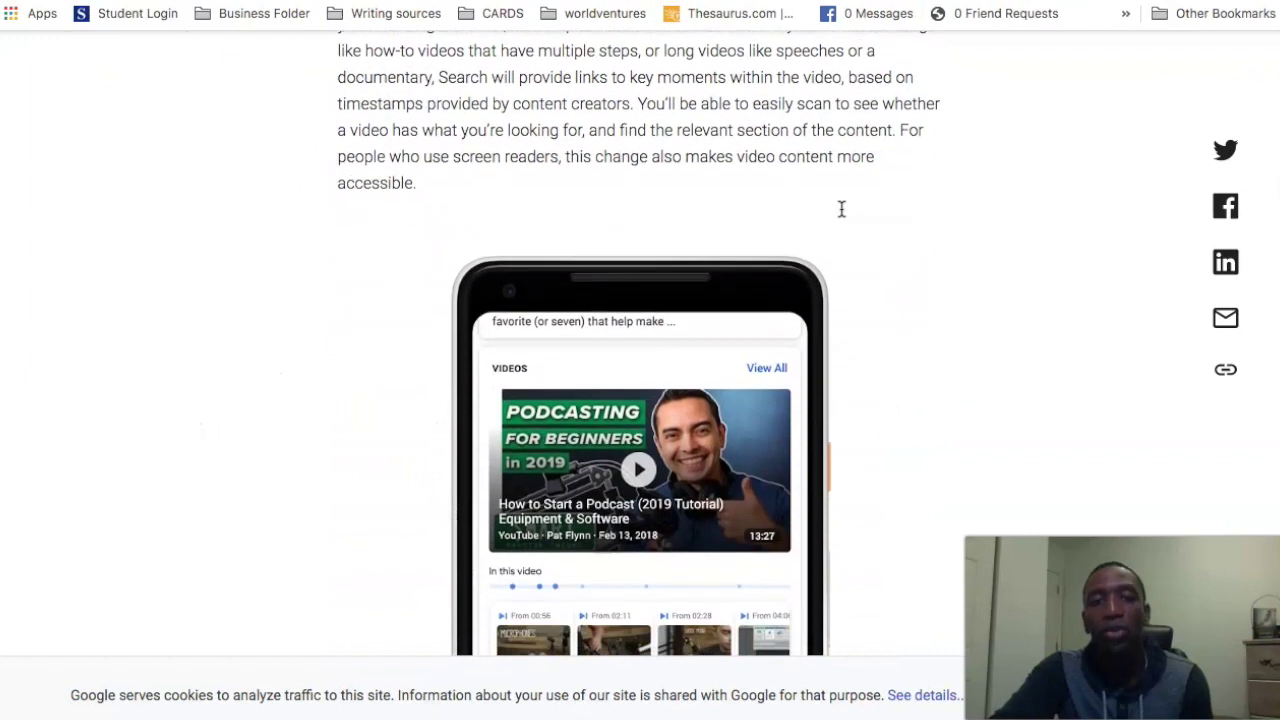
pyautogui.scroll(-3, 841, 208)
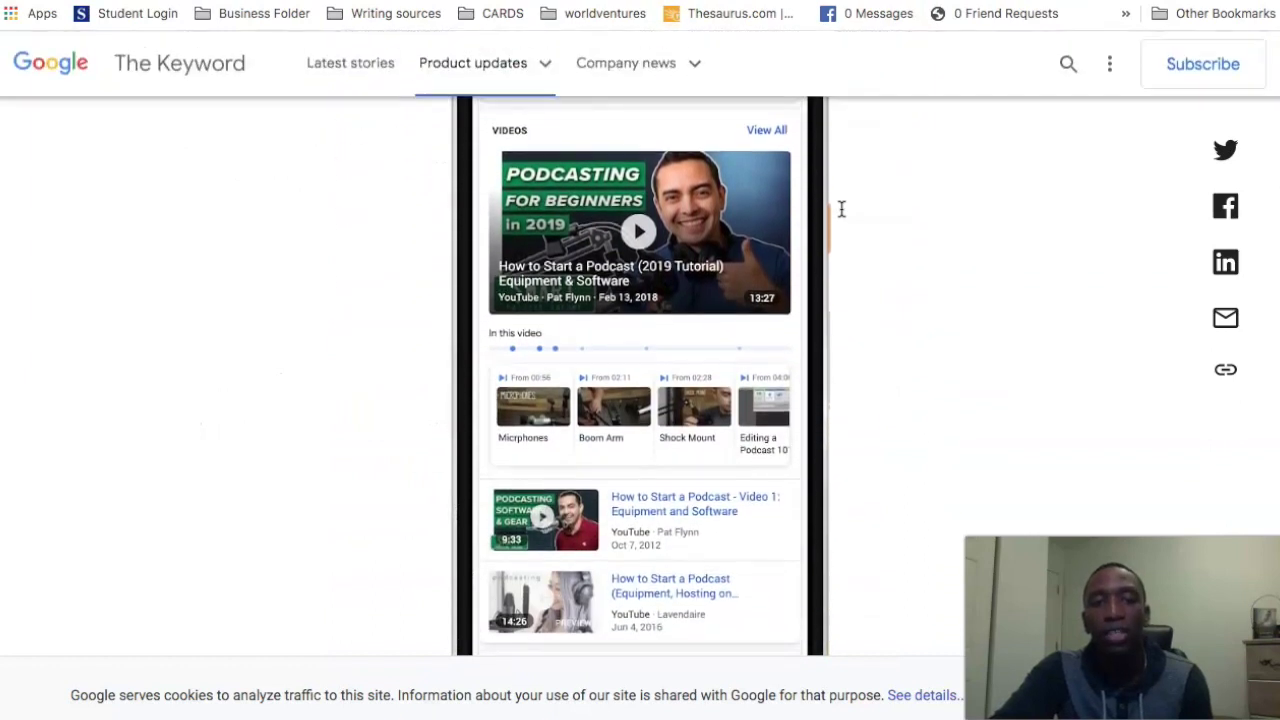
pyautogui.scroll(1, 844, 220)
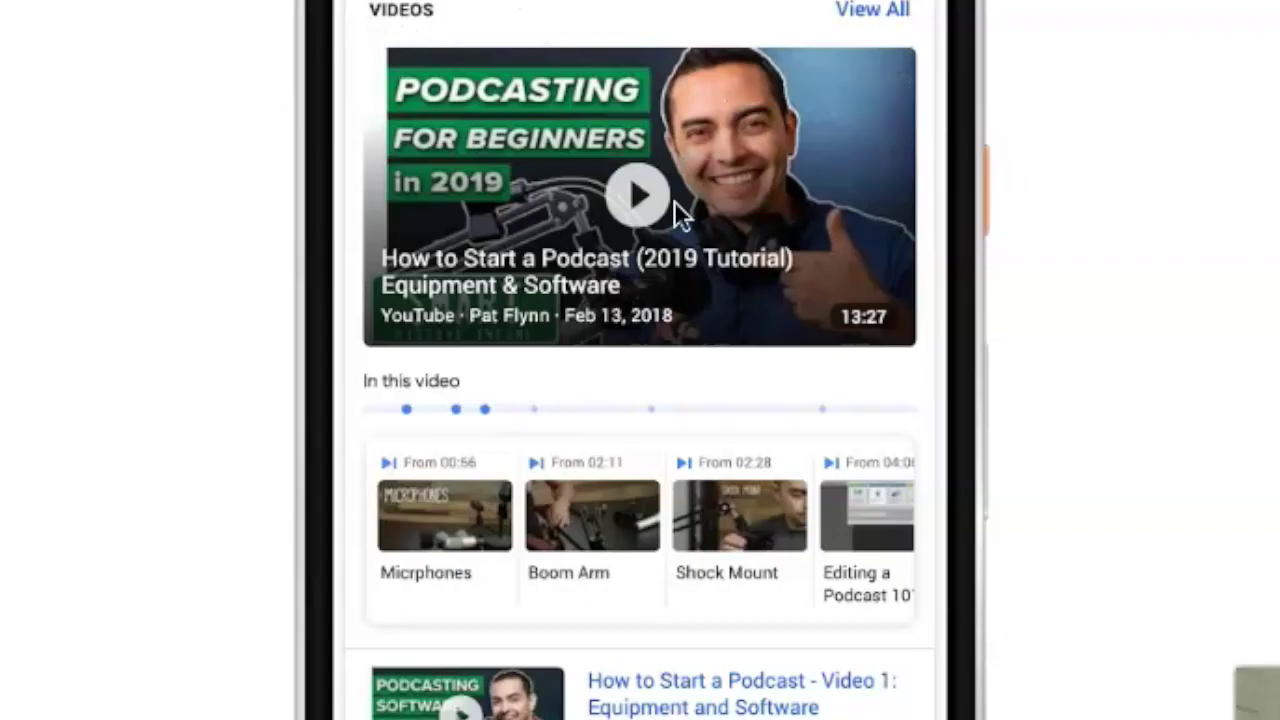
pyautogui.scroll(-1, 674, 200)
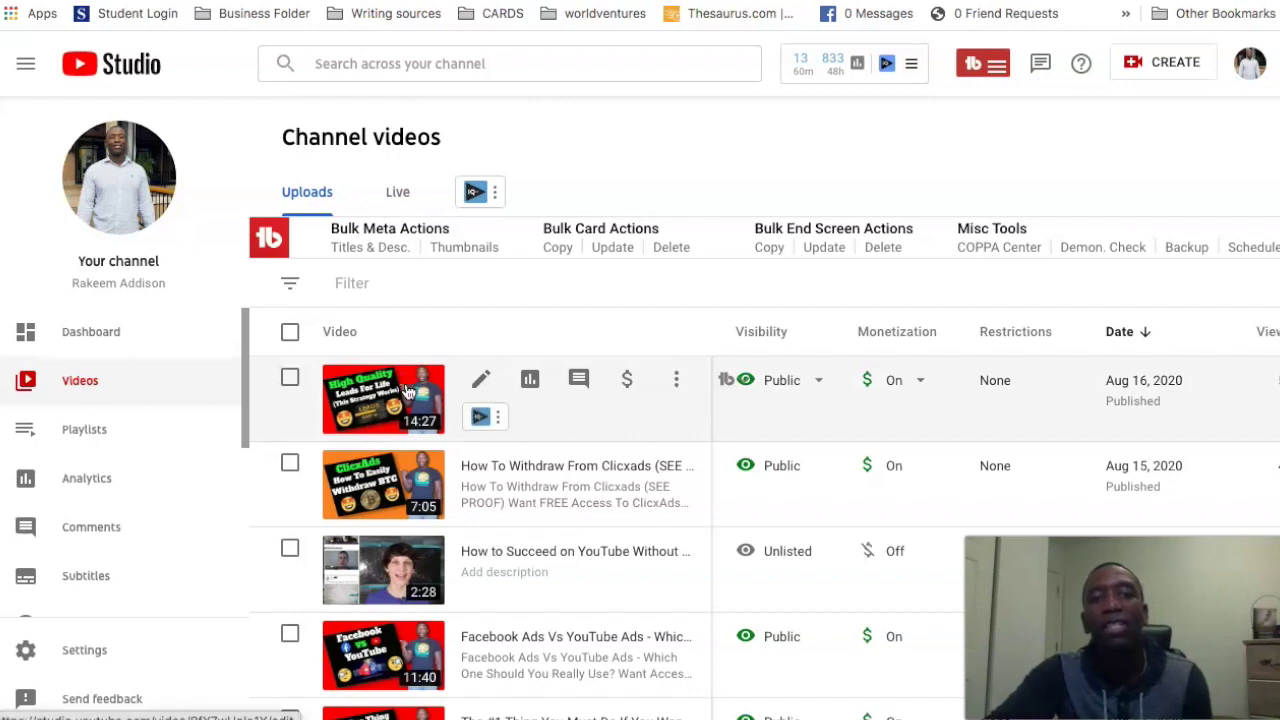
# Open the details of the newest channel video in YouTube Studio and examine its title, description and ranked tags
pyautogui.click(407, 392)
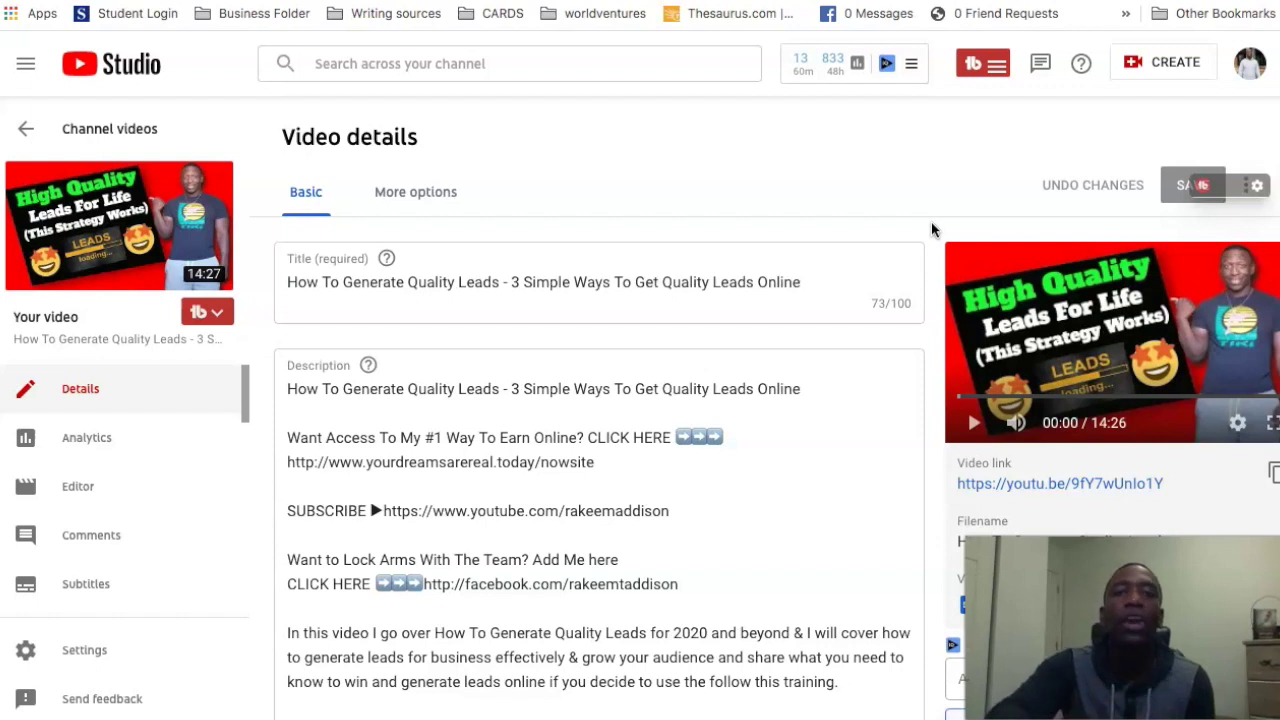
pyautogui.scroll(-2, 924, 427)
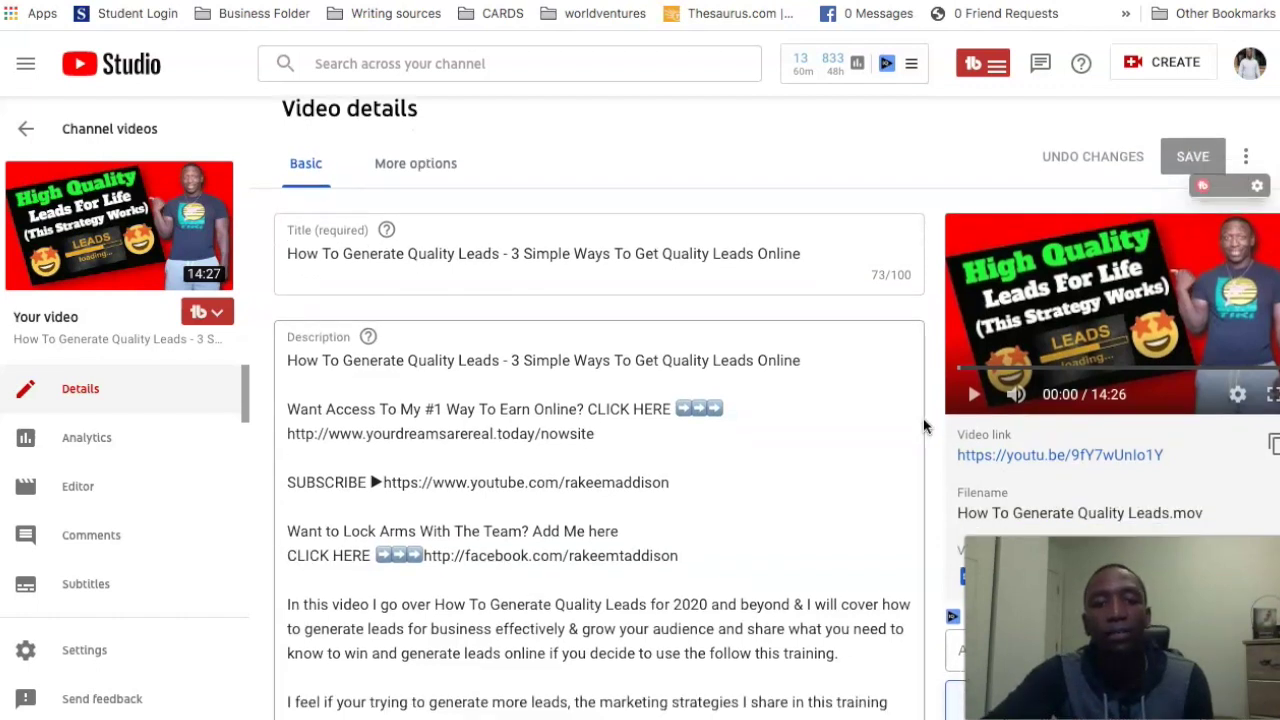
pyautogui.scroll(-5, 924, 427)
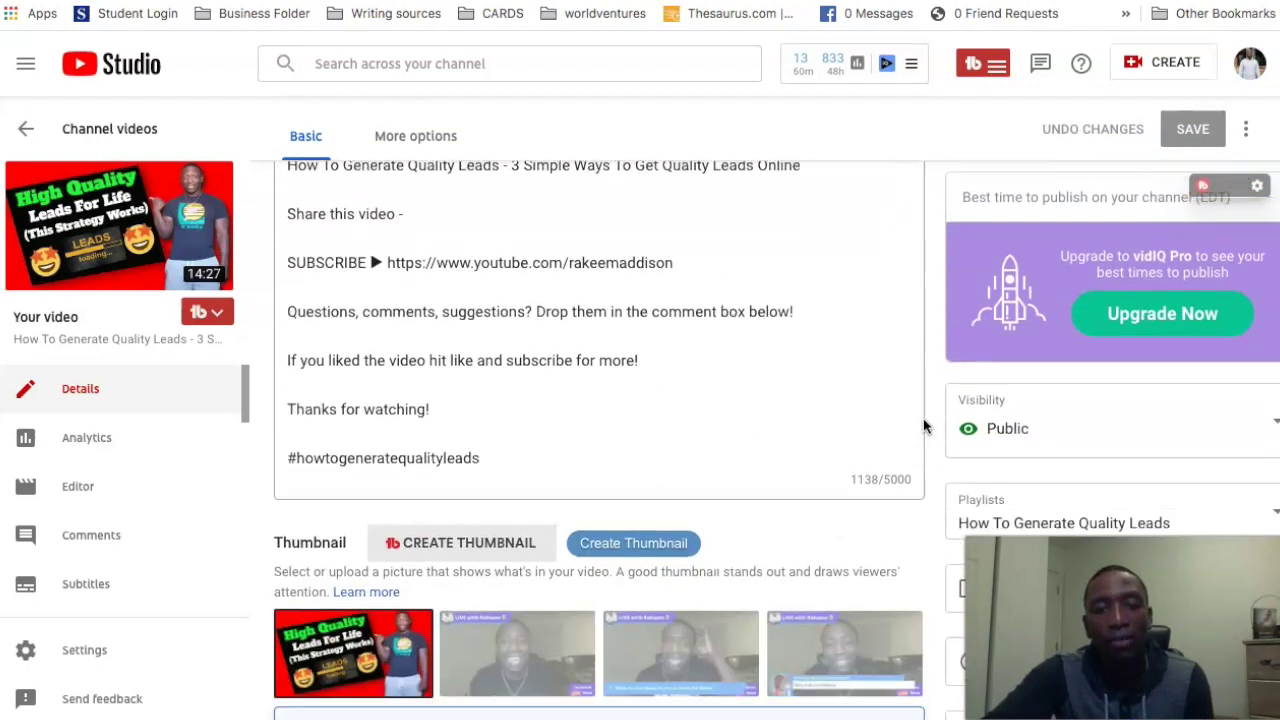
pyautogui.scroll(-5, 924, 427)
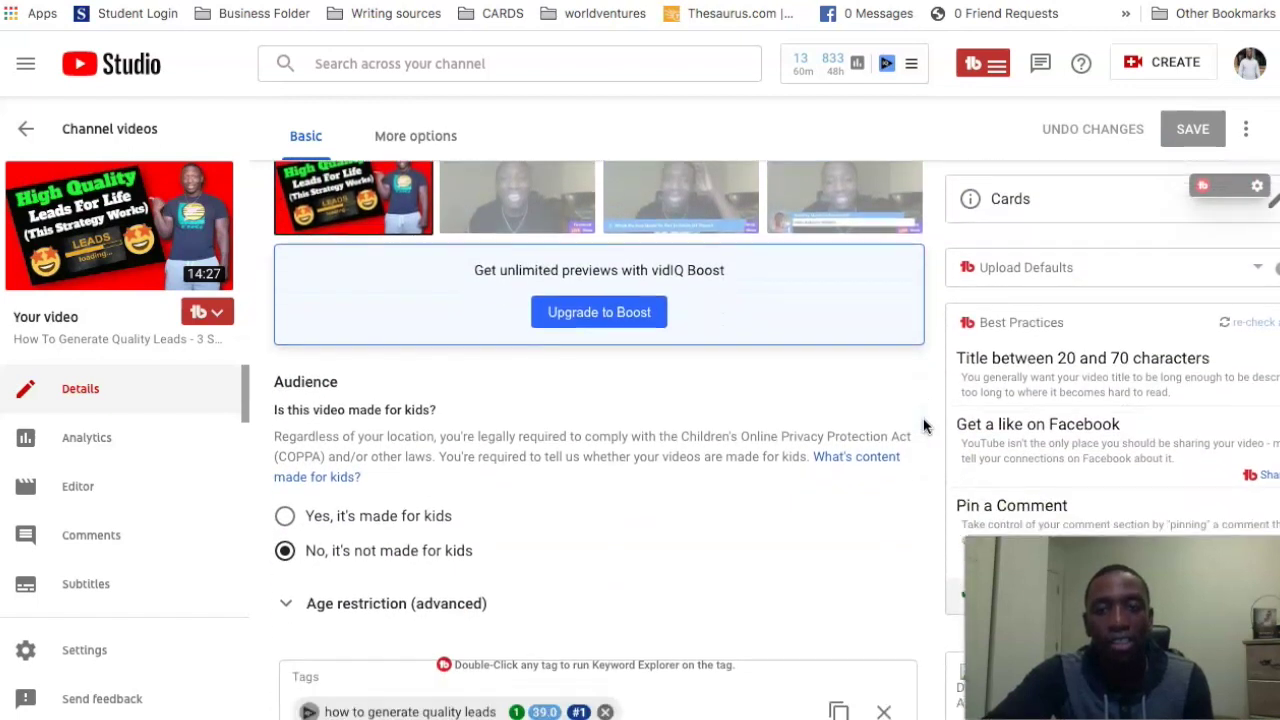
pyautogui.scroll(-2, 924, 427)
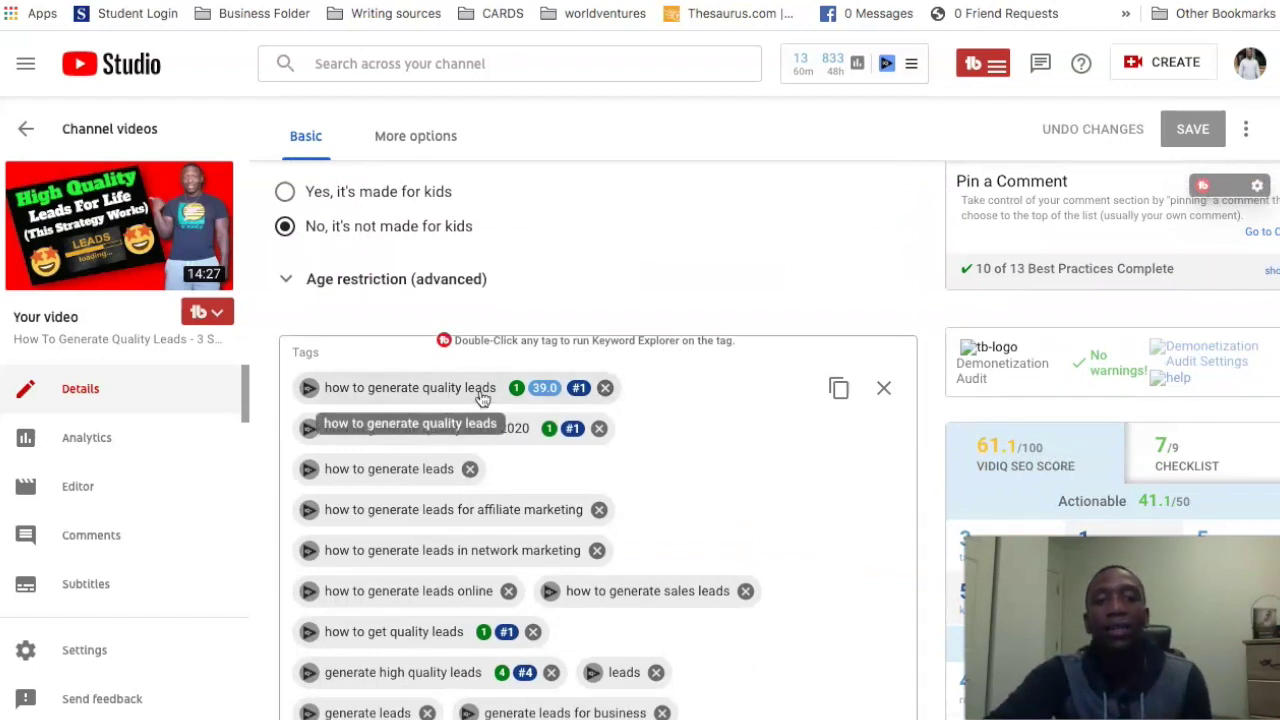
pyautogui.moveTo(535, 390)
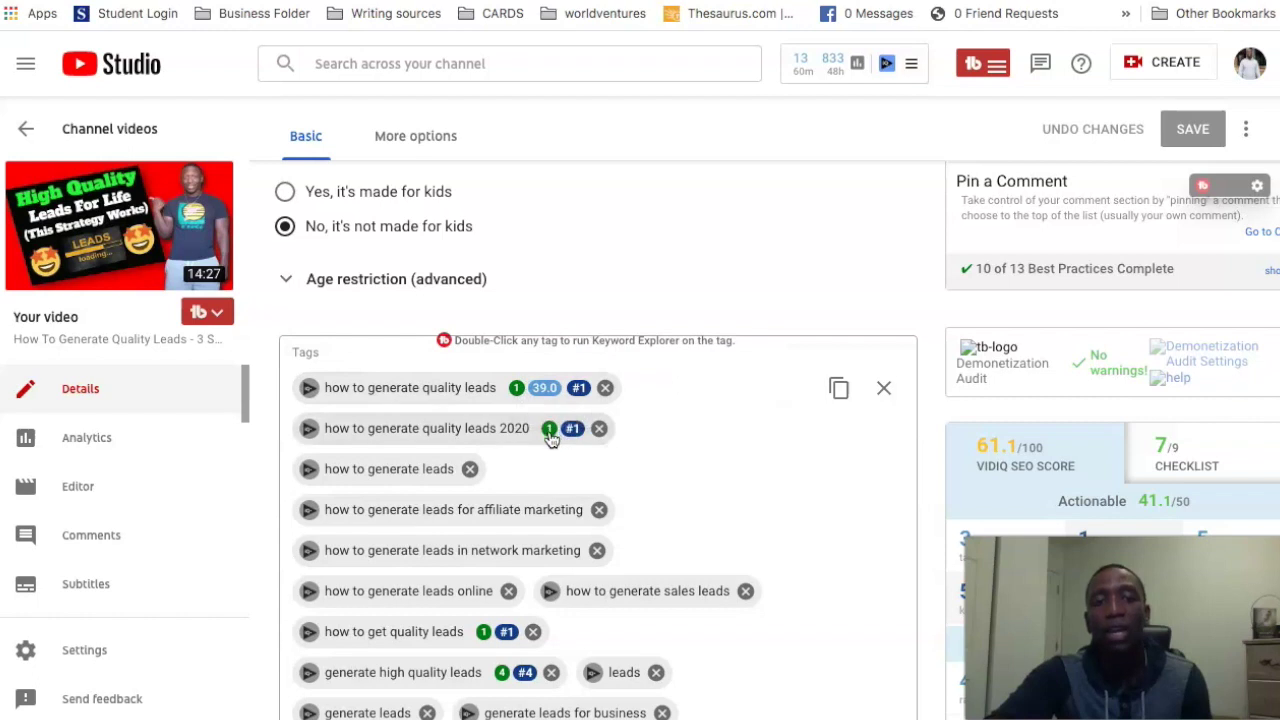
pyautogui.scroll(-1, 560, 436)
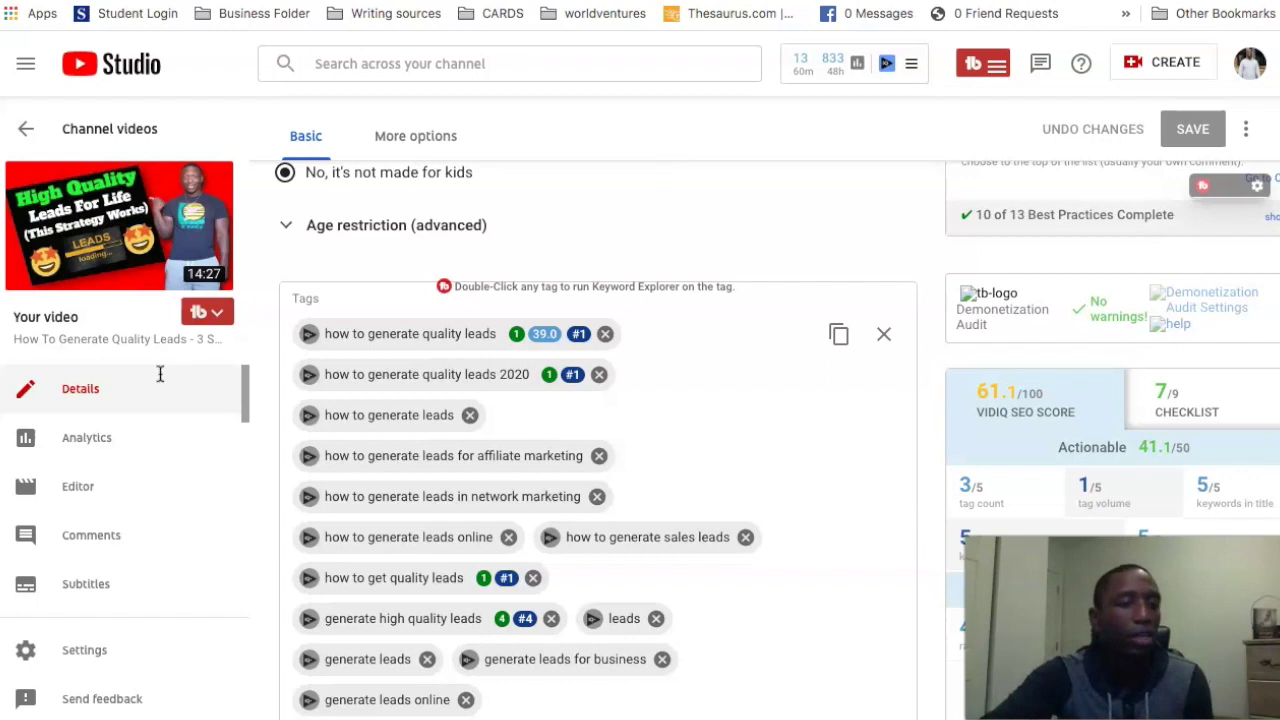
# Open the video's automatic English subtitles in Classic Studio and start editing them
pyautogui.scroll(-2, 112, 511)
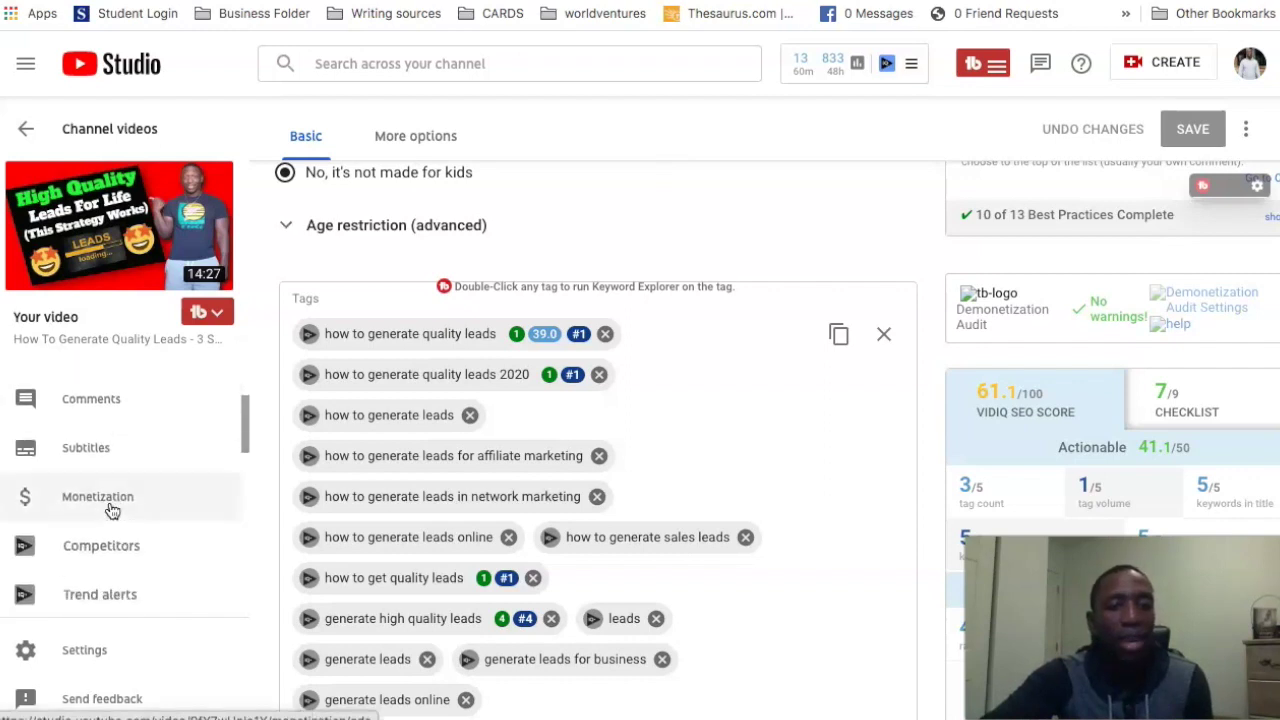
pyautogui.click(76, 432)
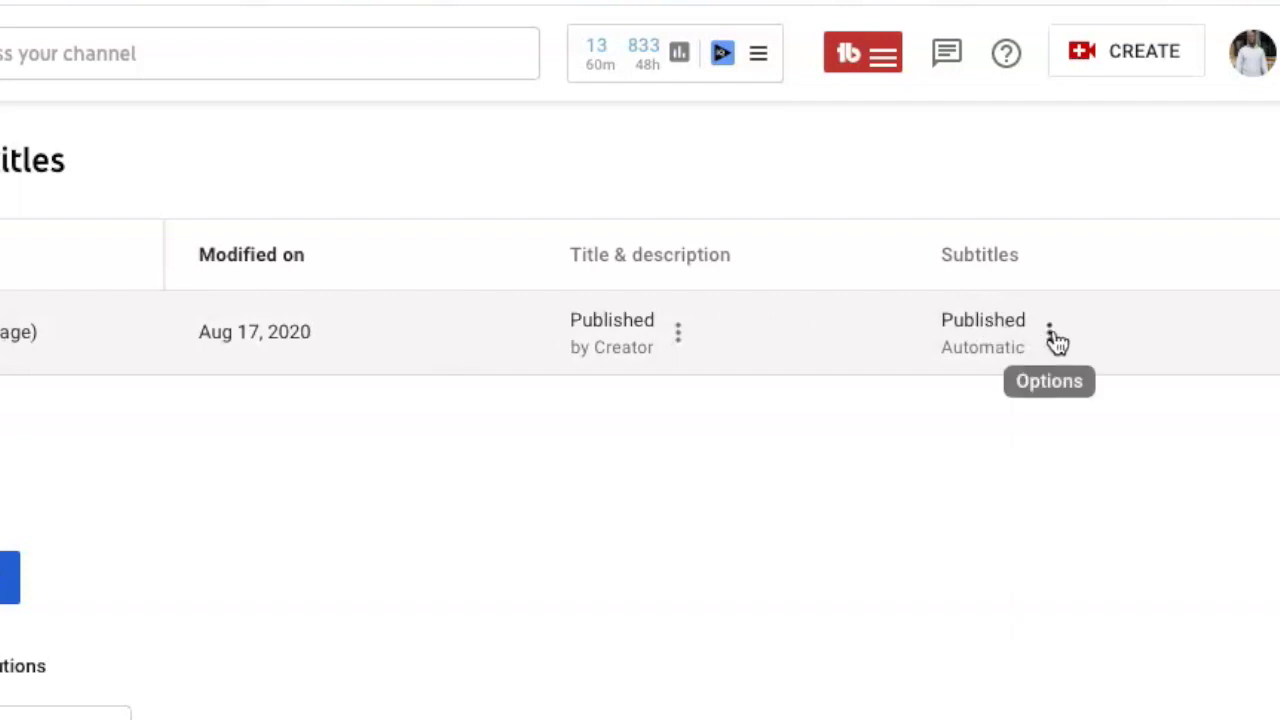
pyautogui.click(1050, 335)
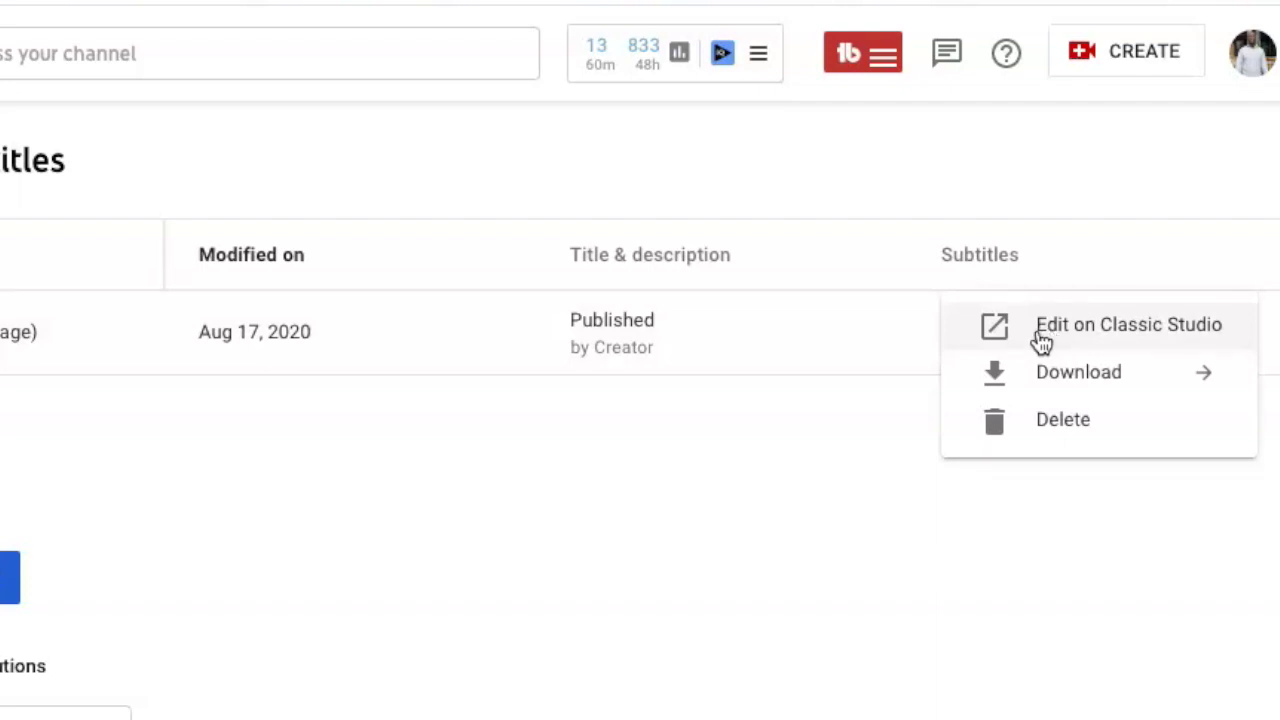
pyautogui.click(1127, 326)
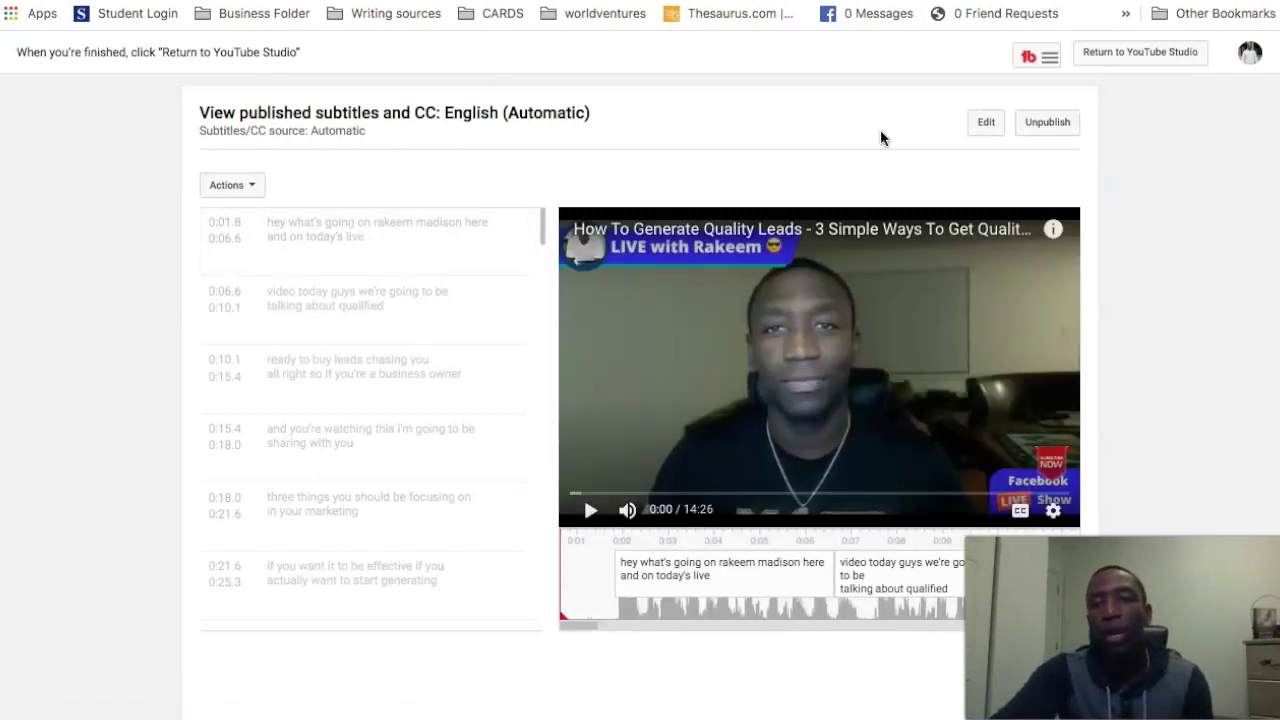
pyautogui.click(985, 124)
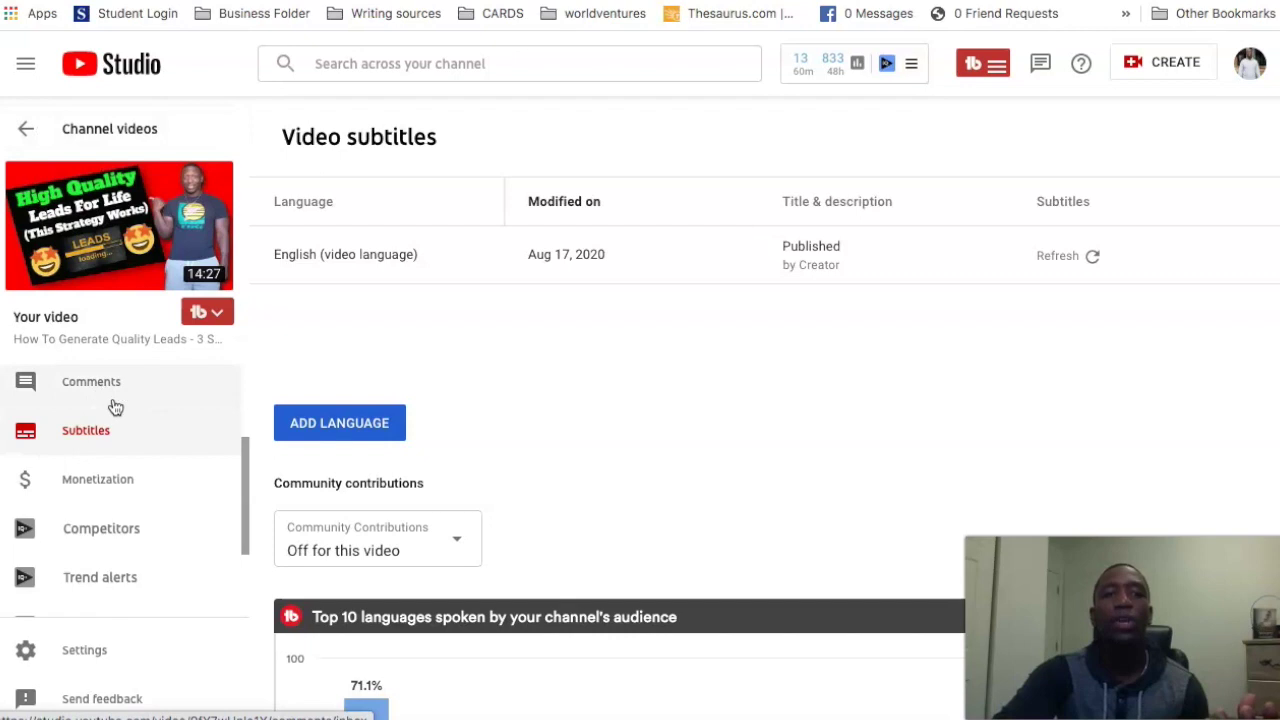
# Open the lead-generation video's details and insert three blank lines in the description below the nowsite link
pyautogui.scroll(2, 118, 430)
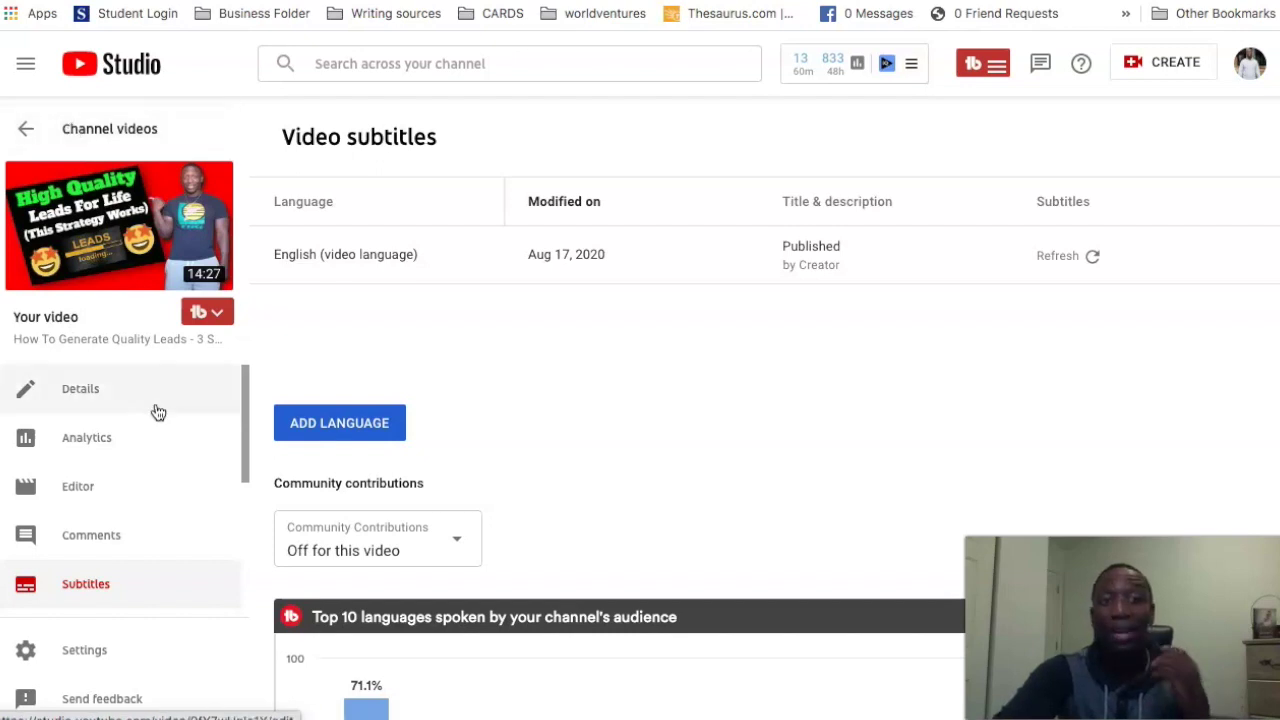
pyautogui.click(93, 401)
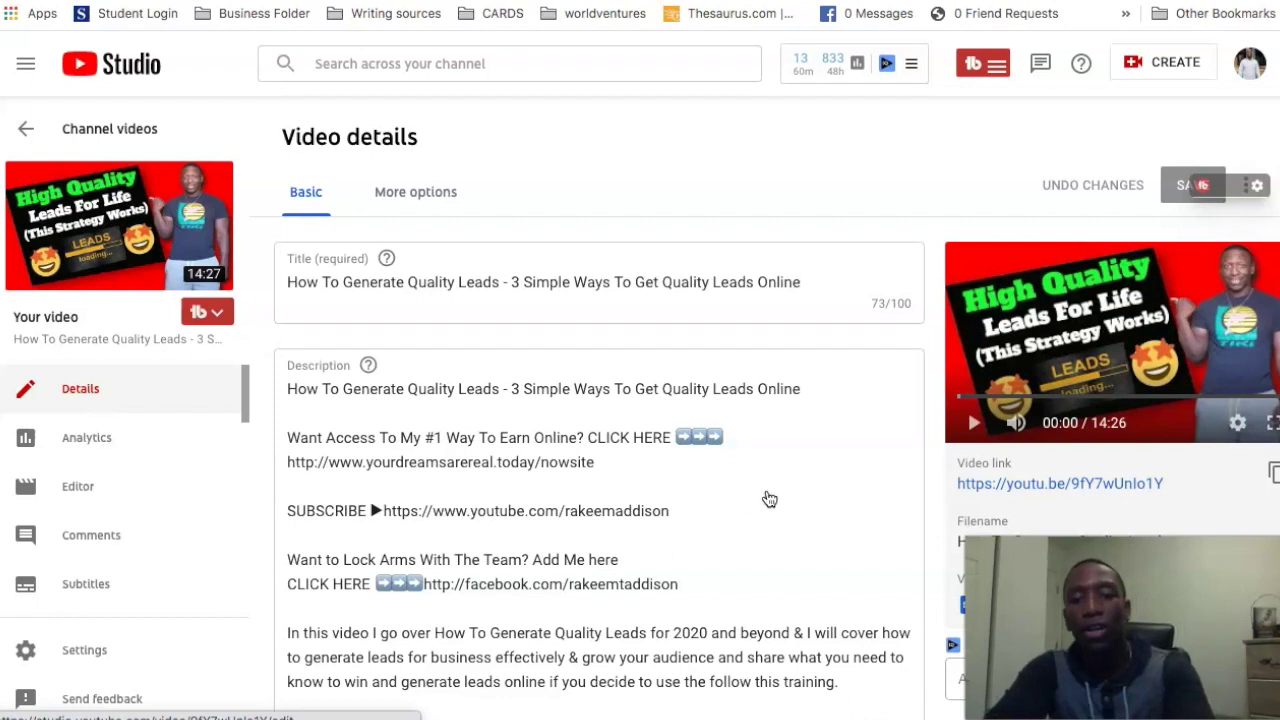
pyautogui.scroll(-1, 918, 434)
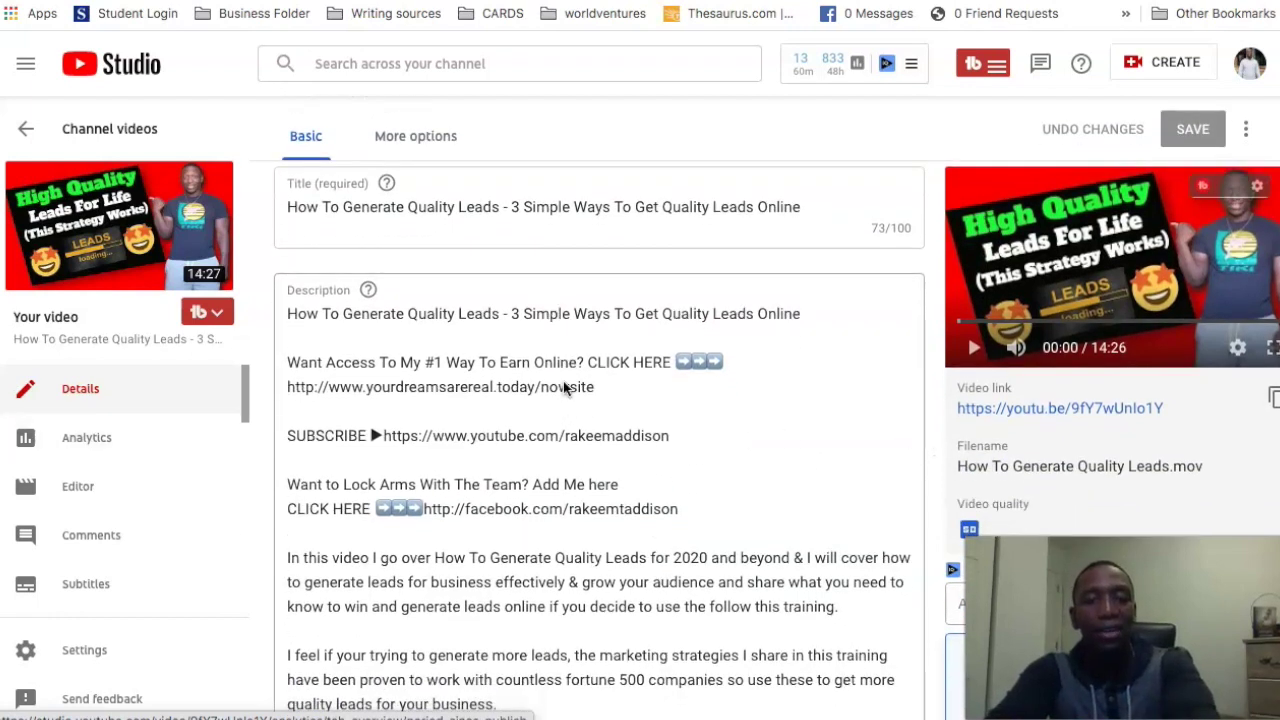
pyautogui.click(612, 392)
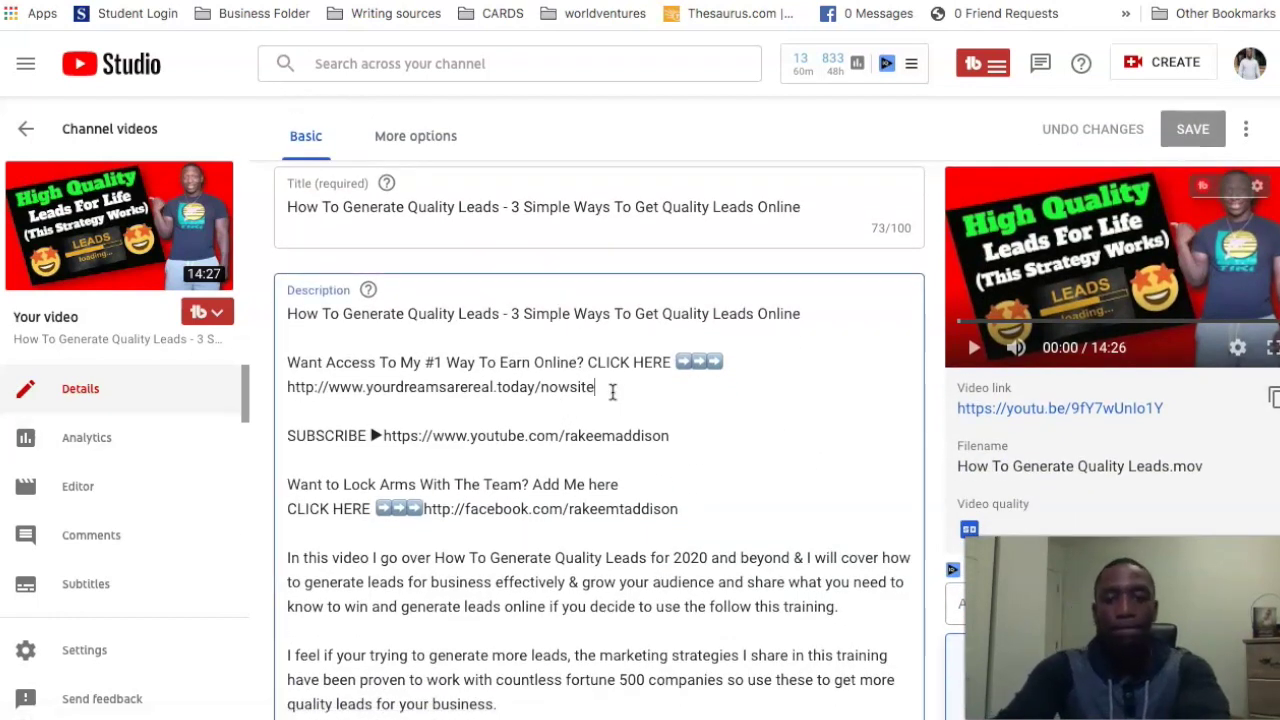
pyautogui.press('Return')
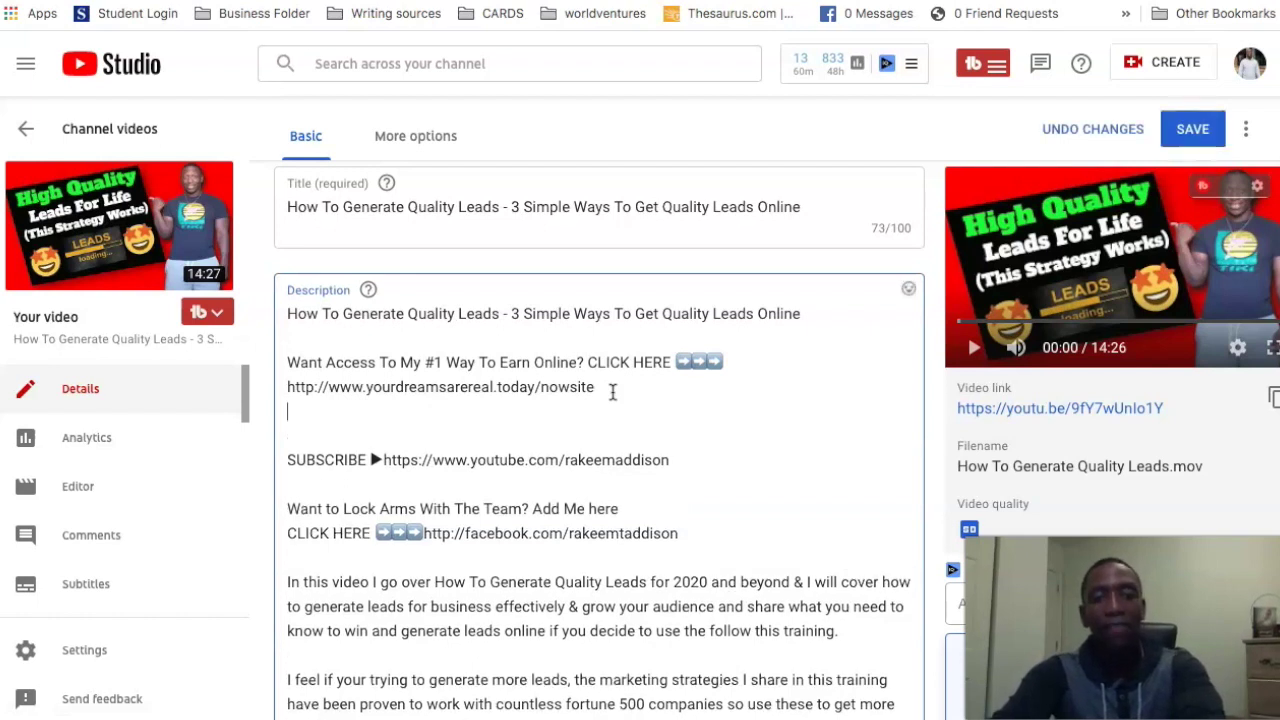
pyautogui.press('Return')
pyautogui.press('Return')
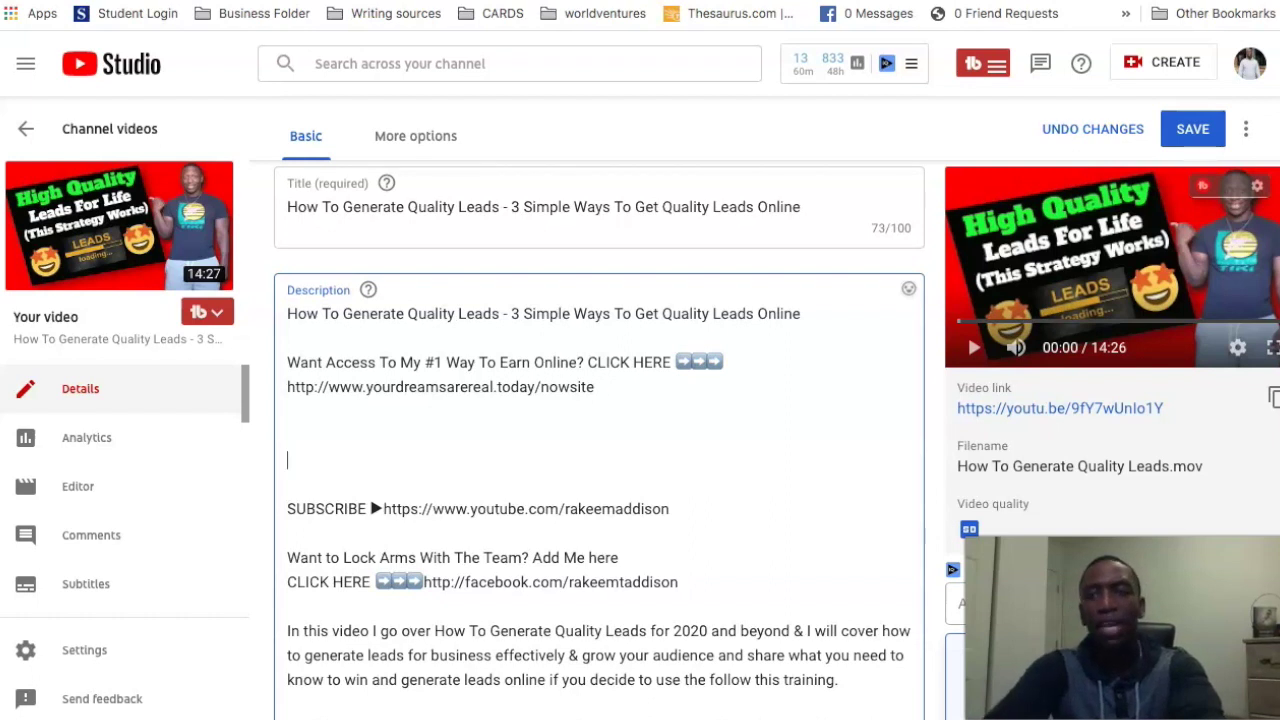
# Search Google for "youtube timestamp" in a new browser tab and look over the results
pyautogui.hotkey('ctrl', 't')
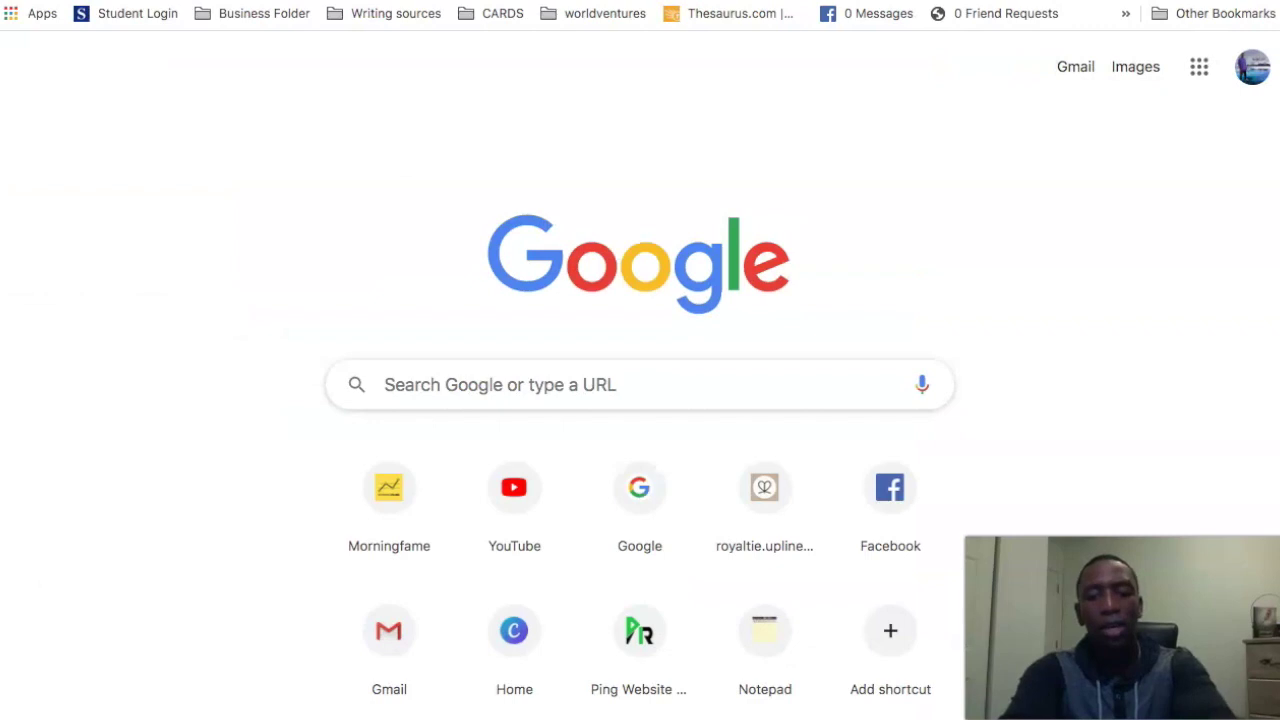
pyautogui.write('youtube timestamp')
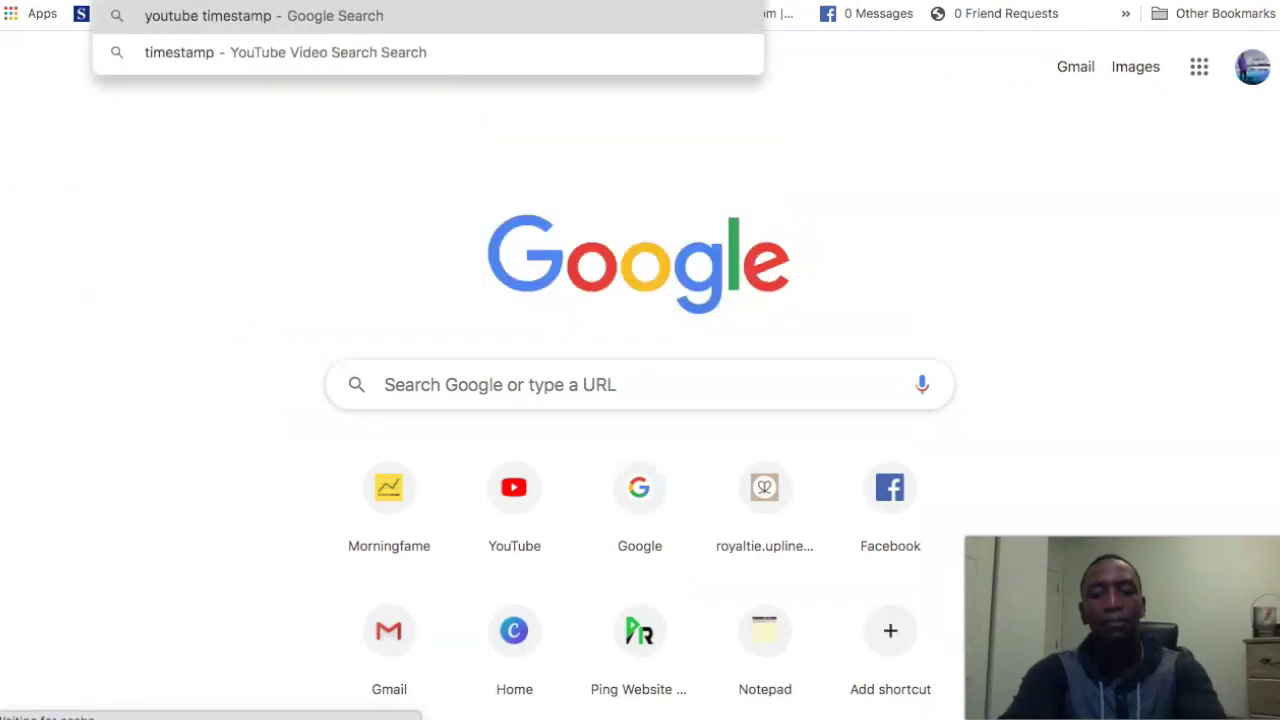
pyautogui.press('Escape')
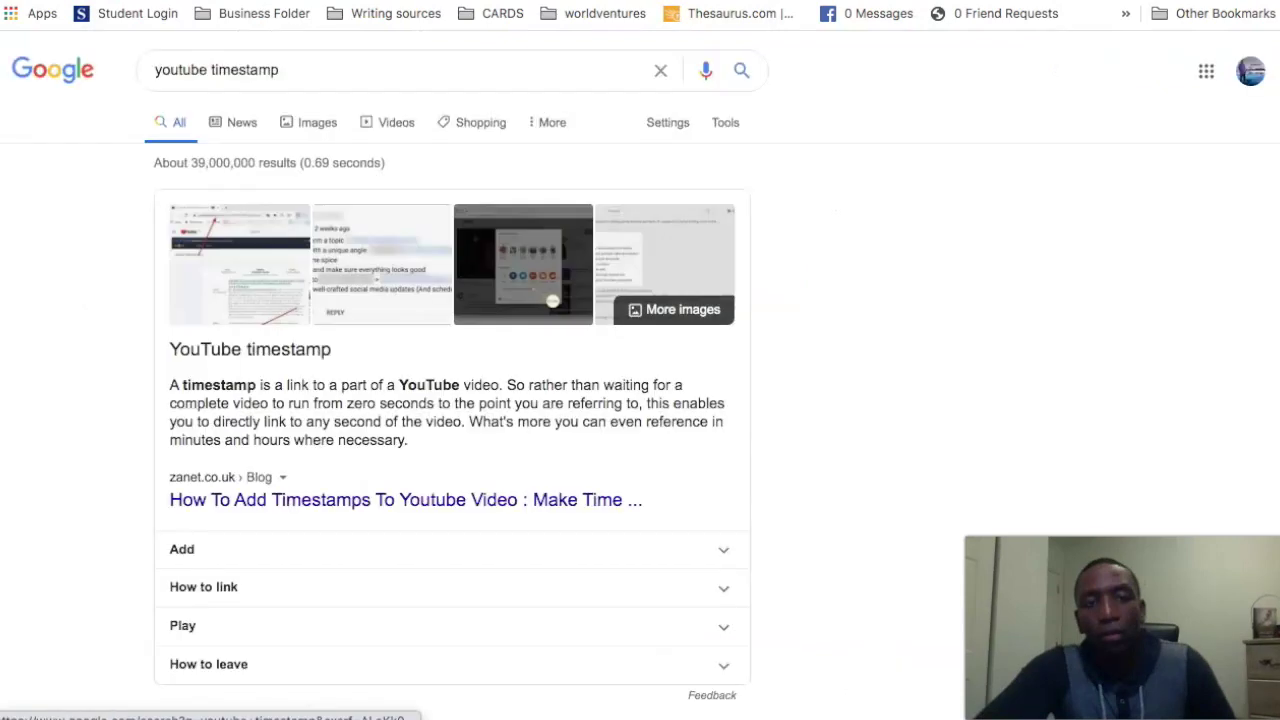
pyautogui.scroll(-1, 540, 172)
pyautogui.scroll(-1, 540, 172)
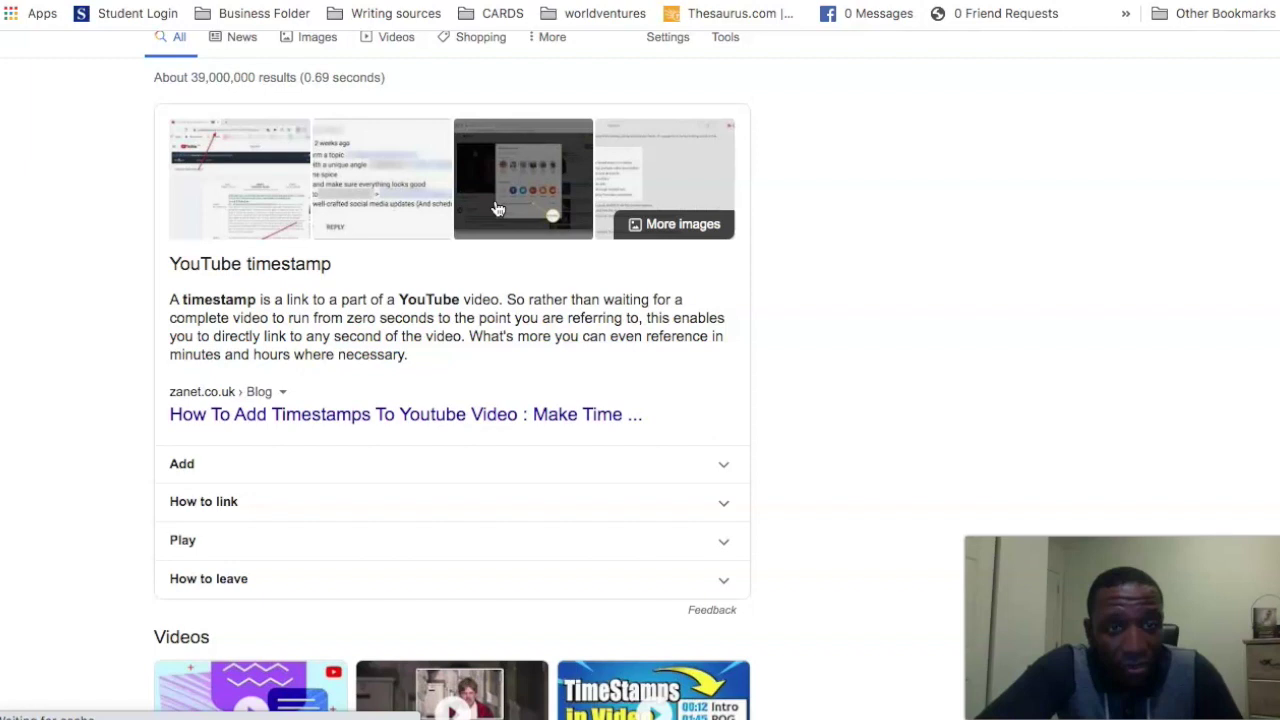
# Open the zanet.co.uk article on adding timestamps to YouTube videos and find its example timestamp list
pyautogui.click(352, 430)
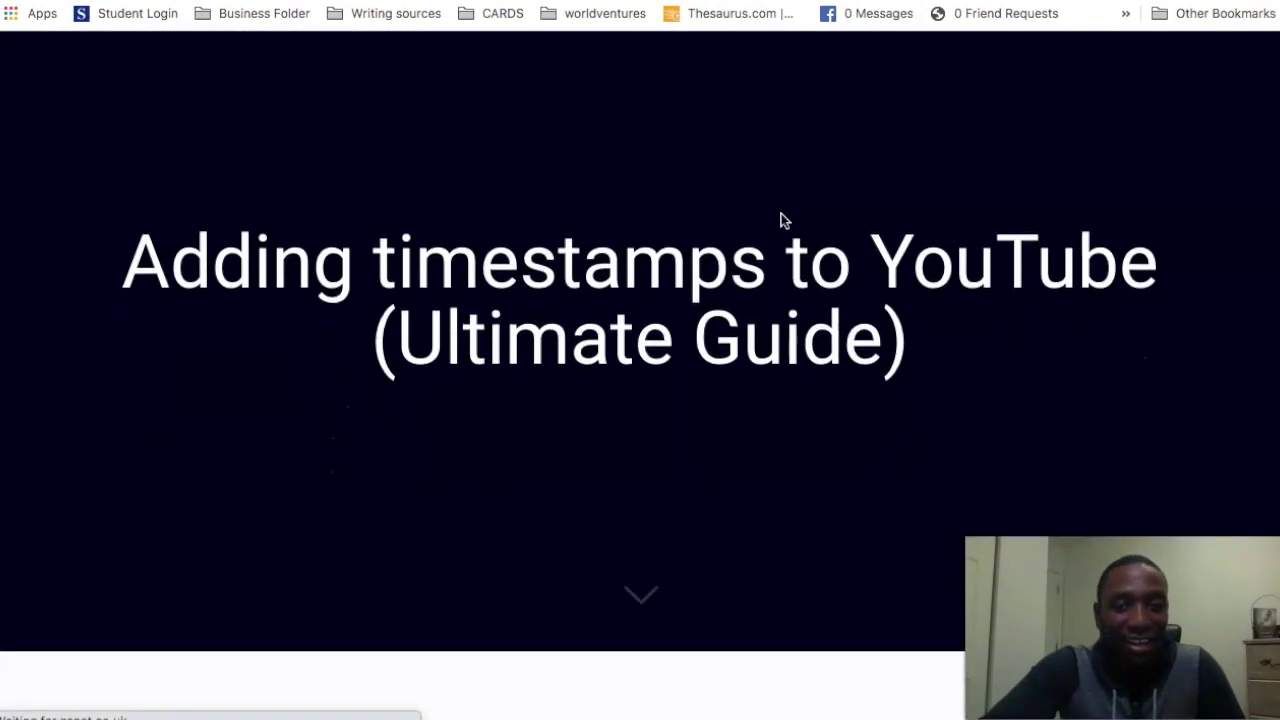
pyautogui.scroll(-10, 781, 221)
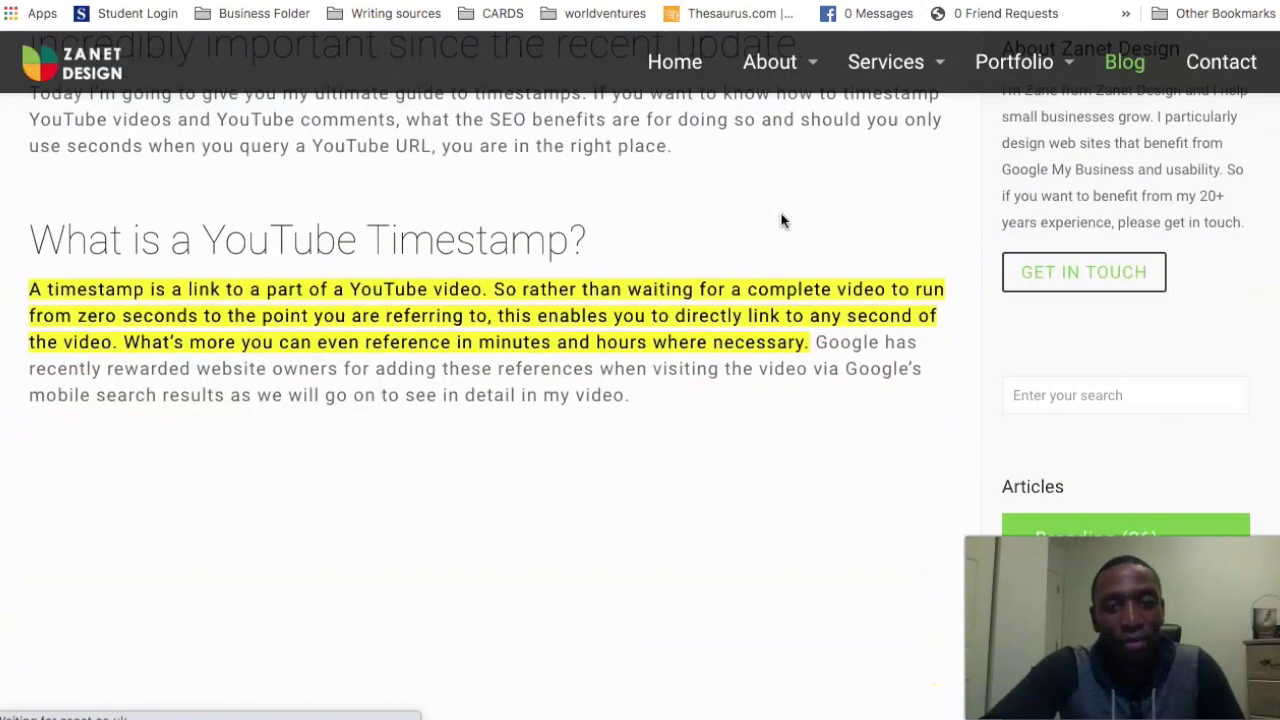
pyautogui.scroll(3, 780, 220)
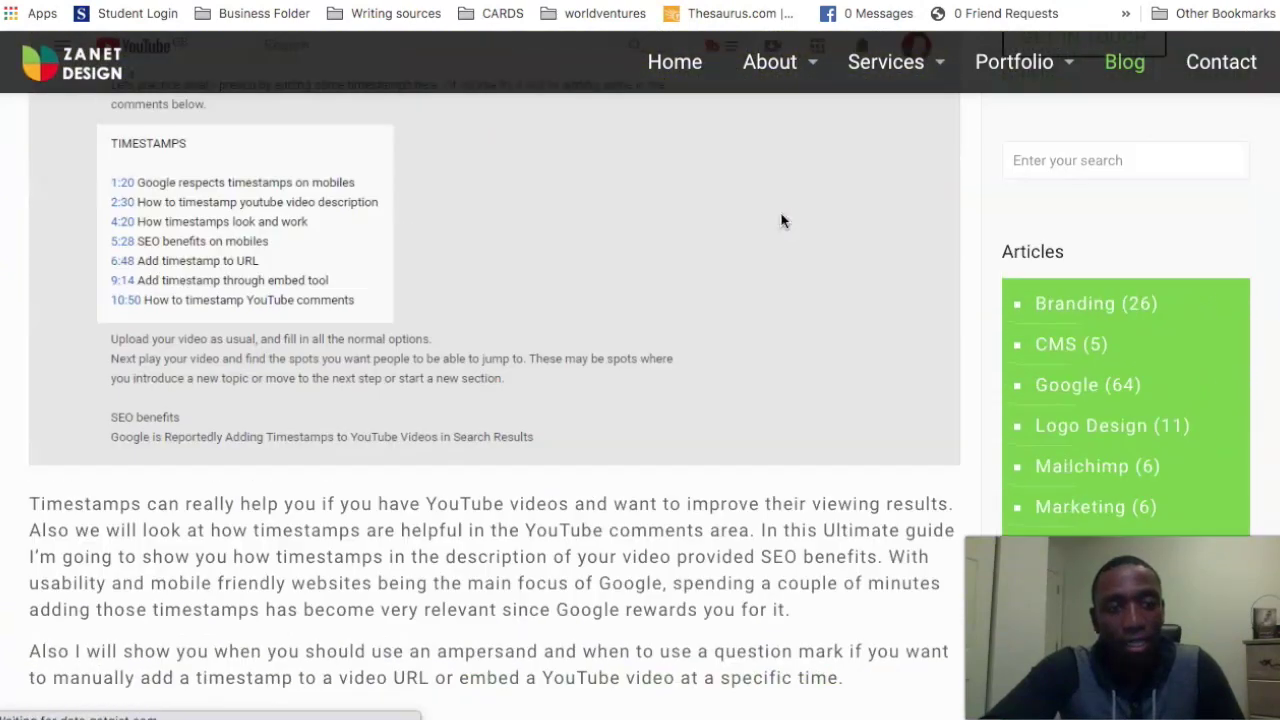
pyautogui.scroll(1, 472, 245)
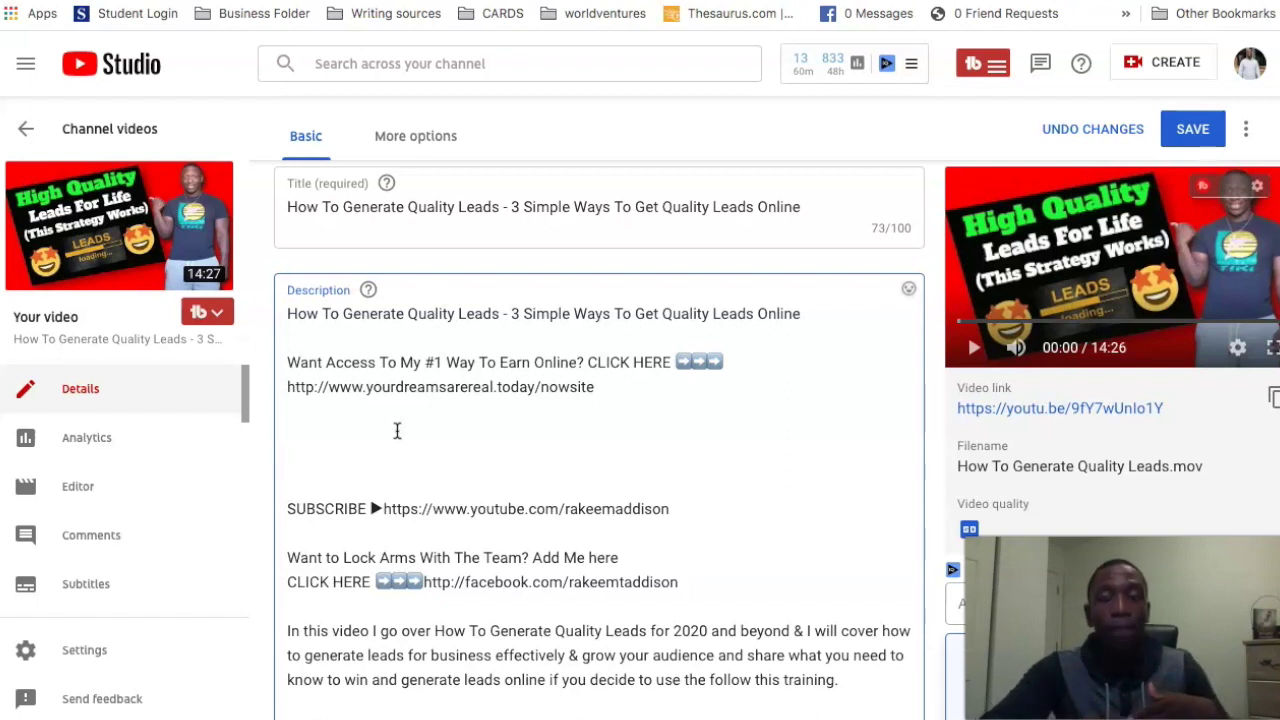
# Switch to Morningfame and examine the title, description and tags for "rank youtube video on first page of google in minutes"
pyautogui.hotkey('ctrl', 'Tab')
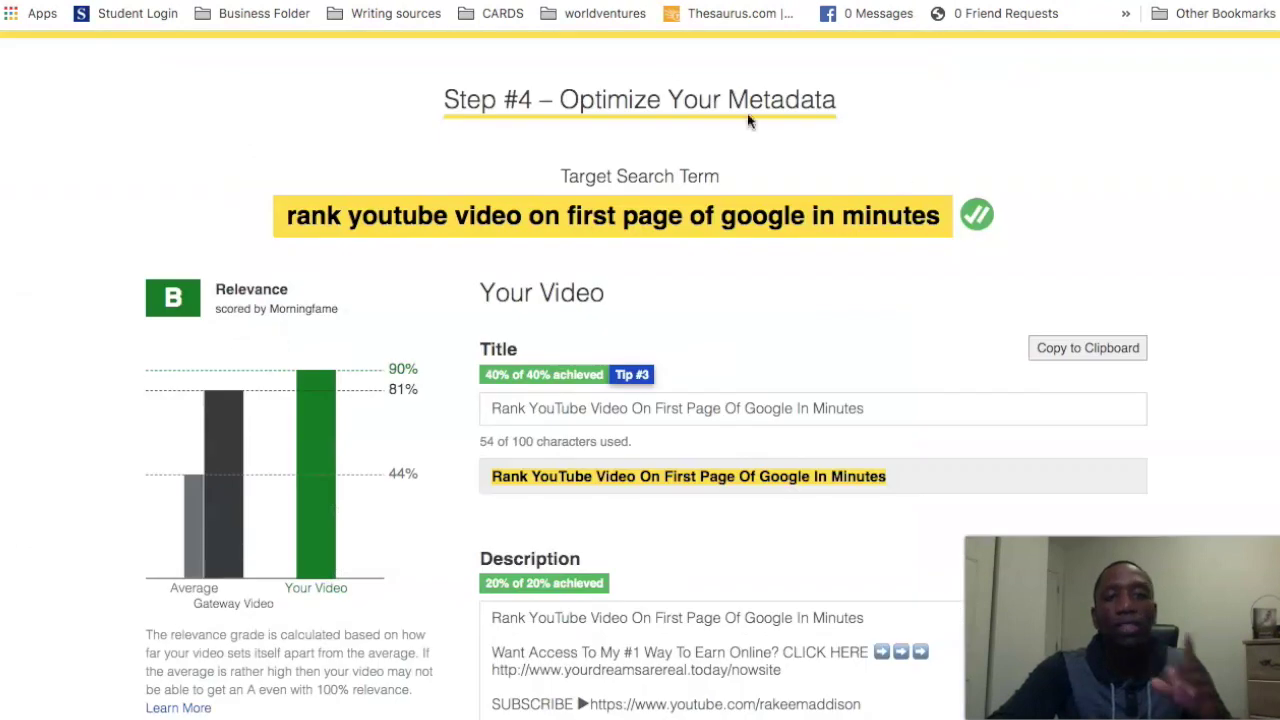
pyautogui.scroll(3, 1143, 160)
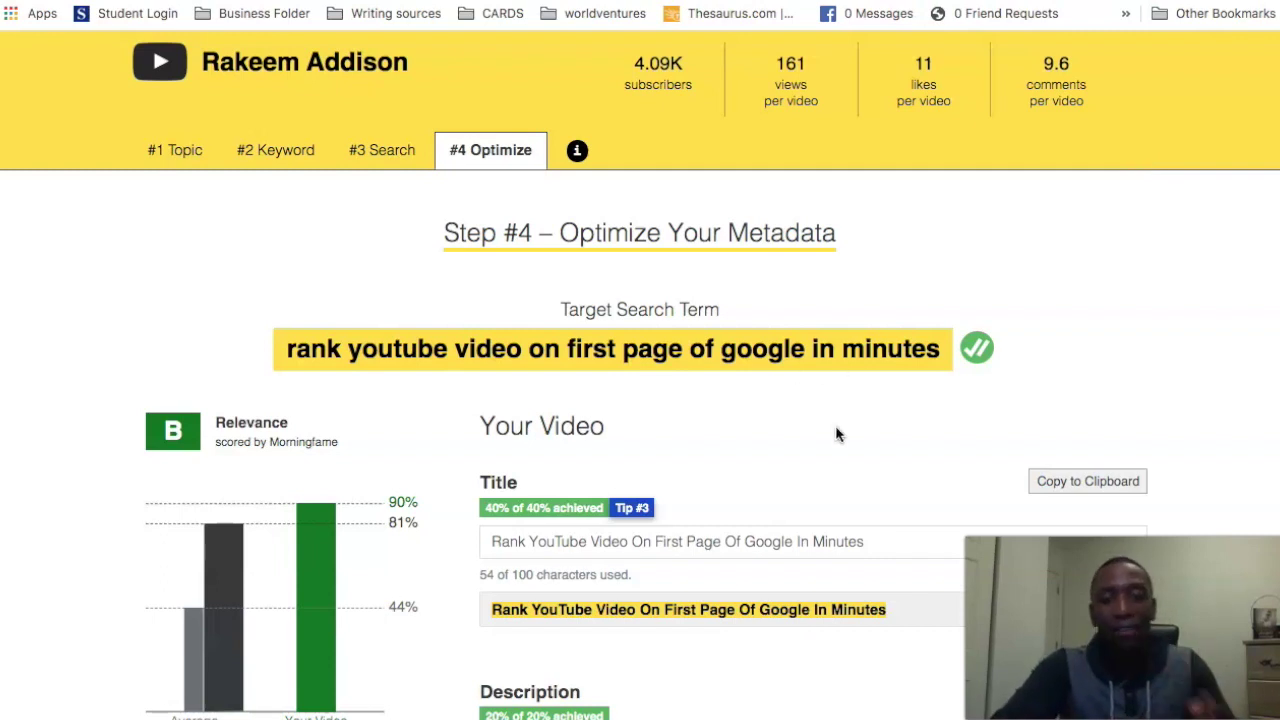
pyautogui.scroll(-3, 836, 434)
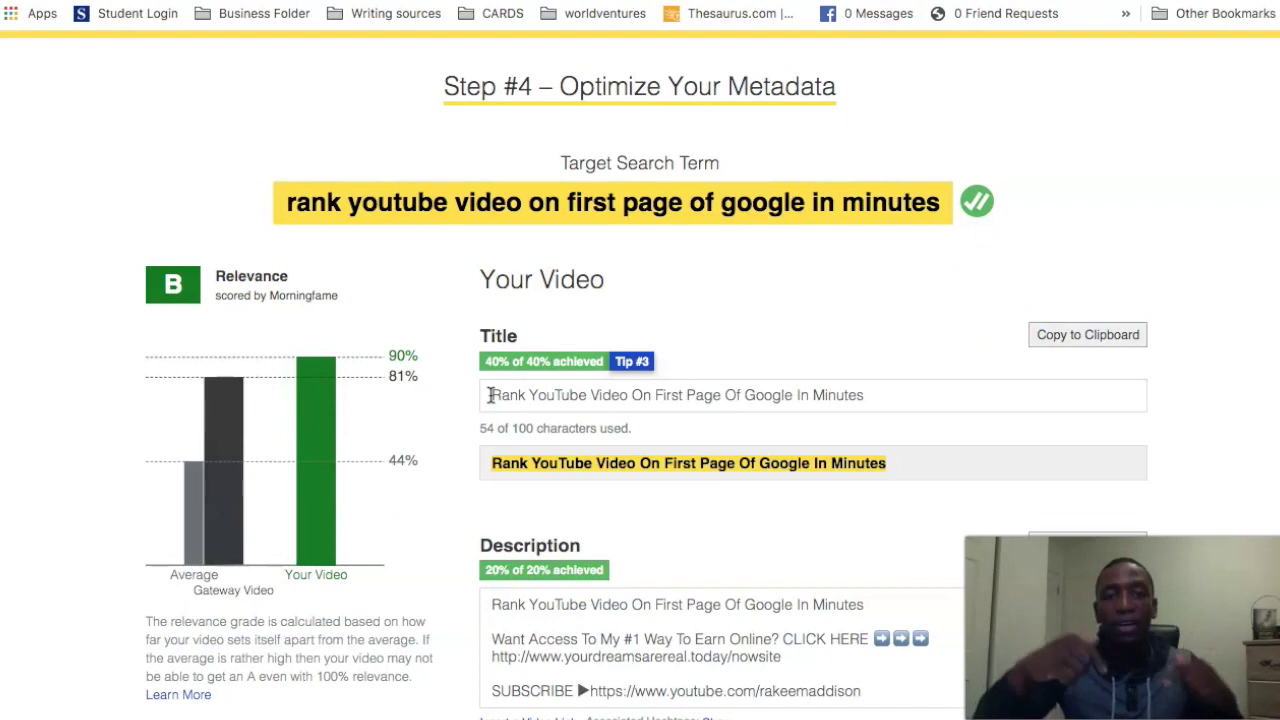
pyautogui.moveTo(490, 395); pyautogui.dragTo(883, 394)
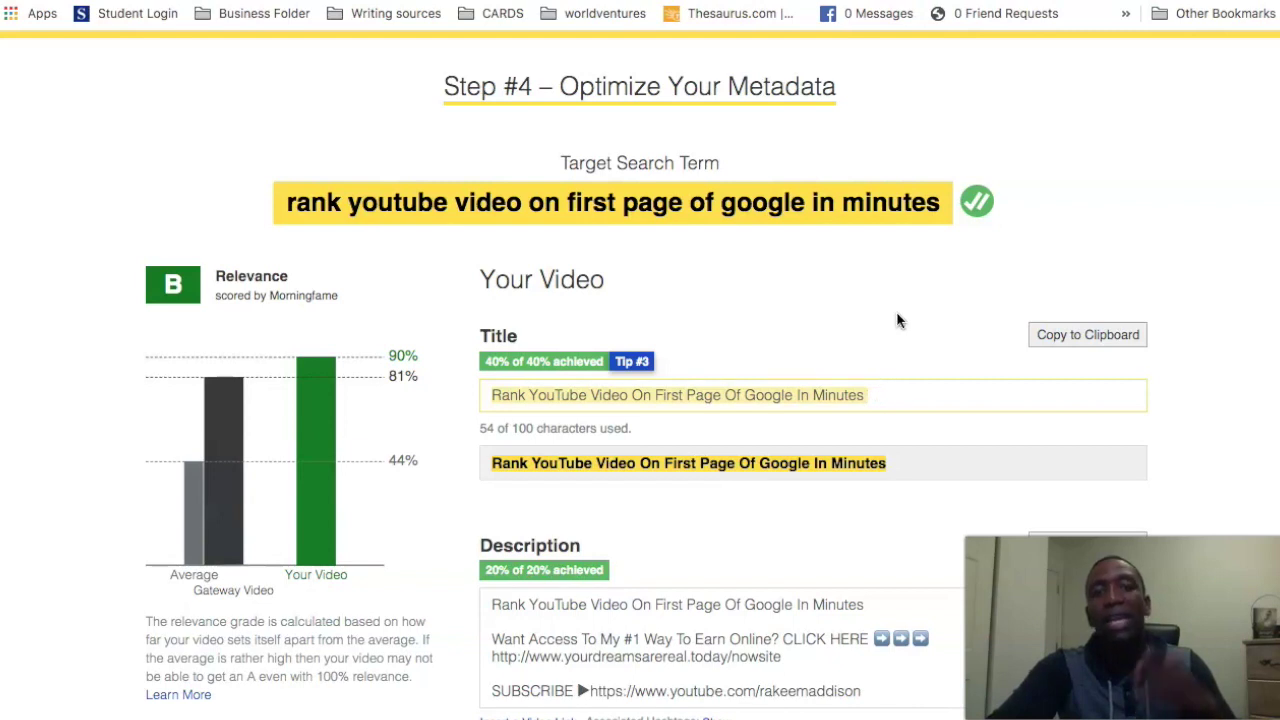
pyautogui.scroll(-3, 896, 320)
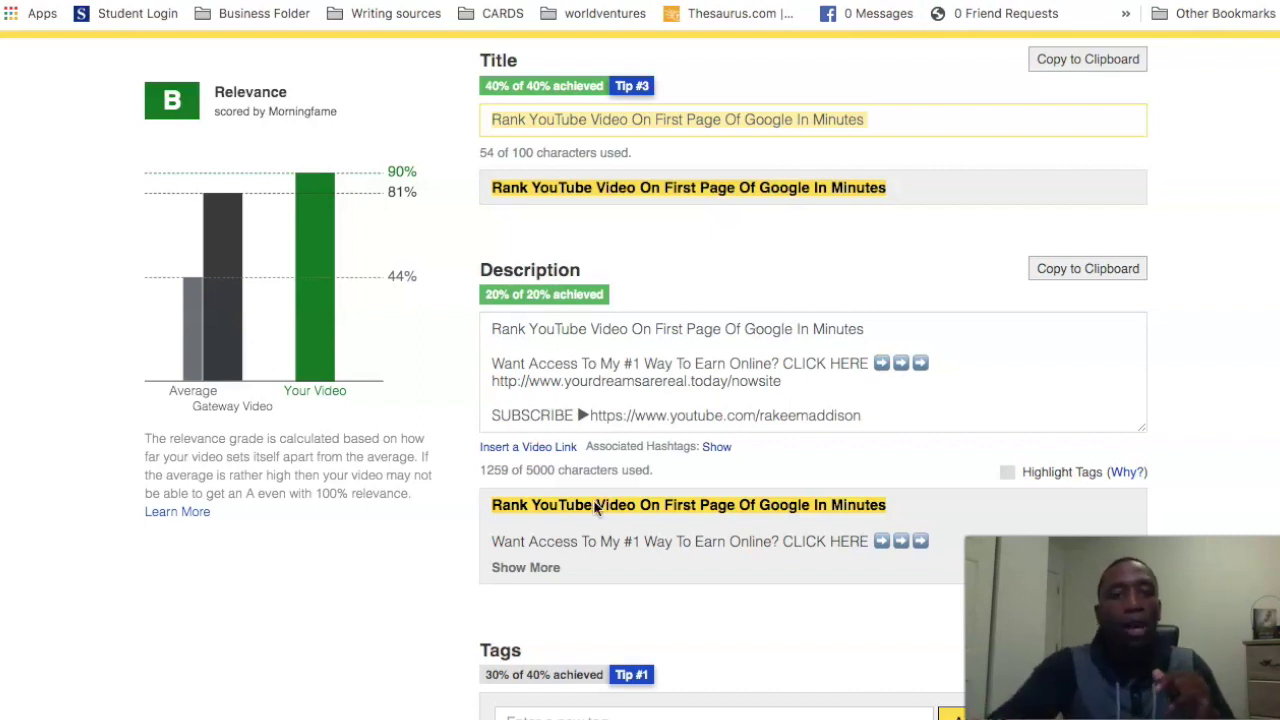
pyautogui.scroll(-3, 1046, 449)
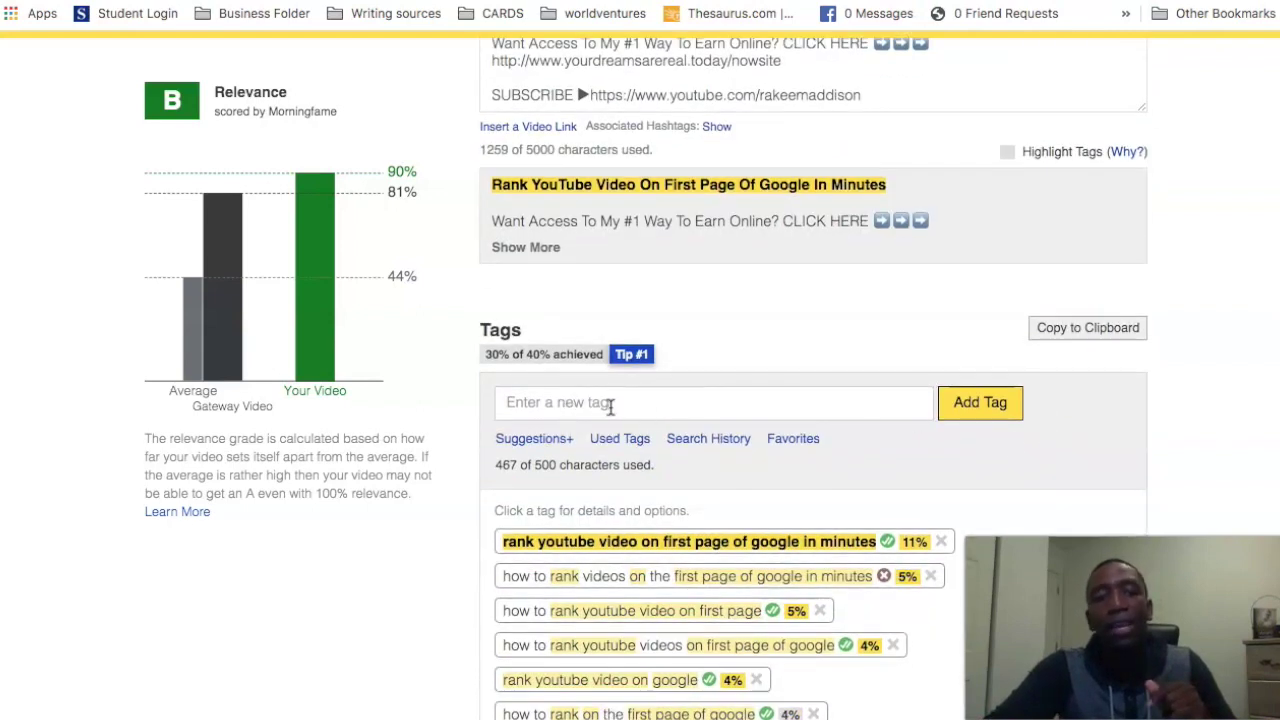
pyautogui.scroll(-5, 752, 398)
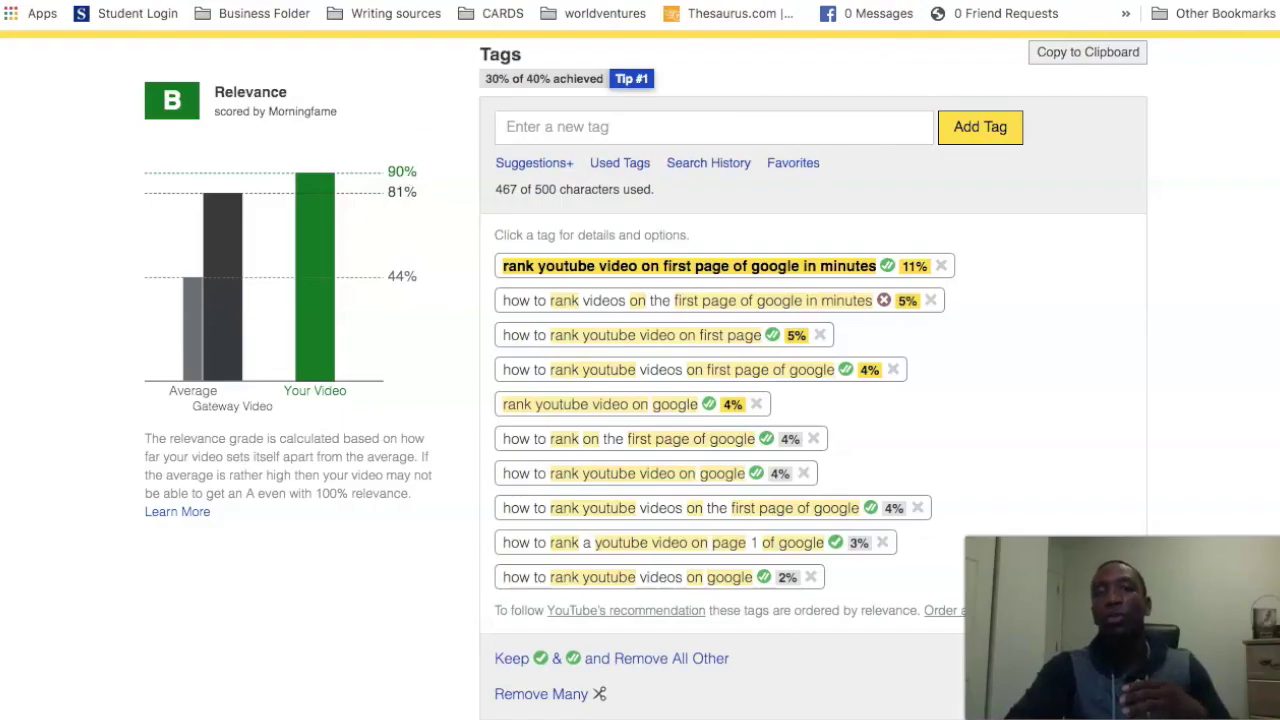
# Open YouTube in a new browser tab and search for "how to promote jvzoo products on facebook"
pyautogui.hotkey('ctrl', 't')
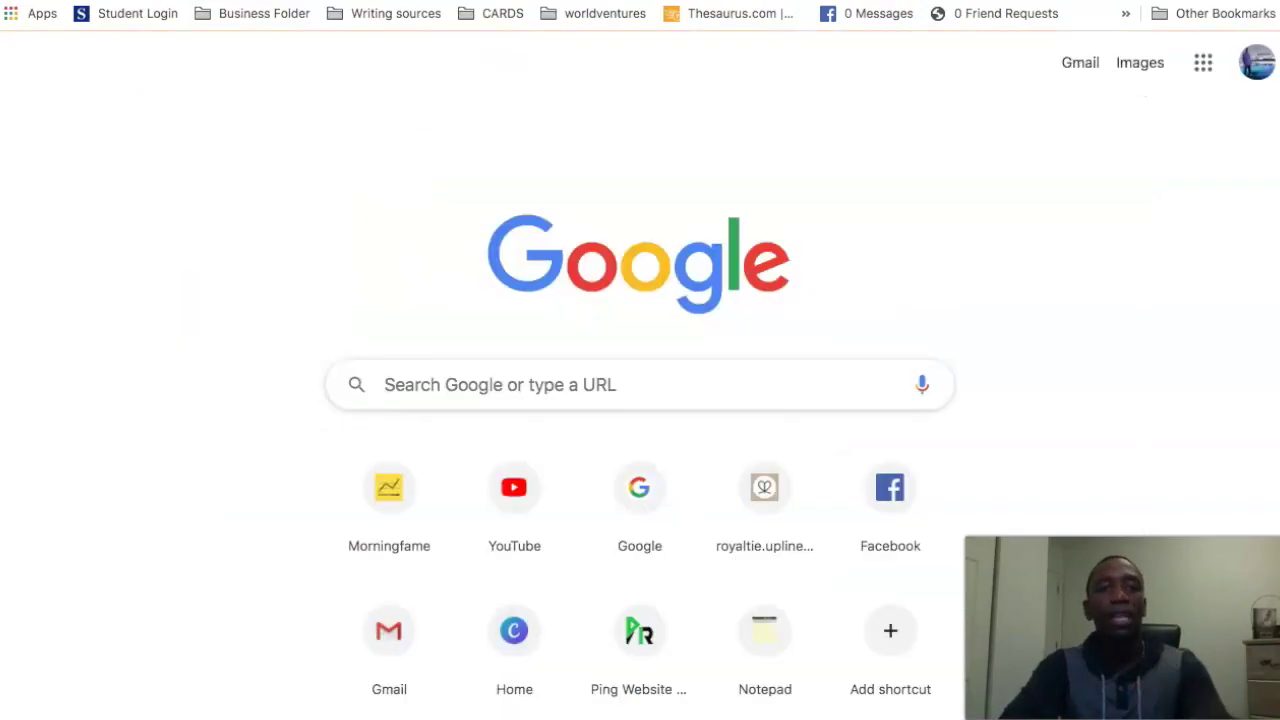
pyautogui.write('you')
pyautogui.press('Escape')
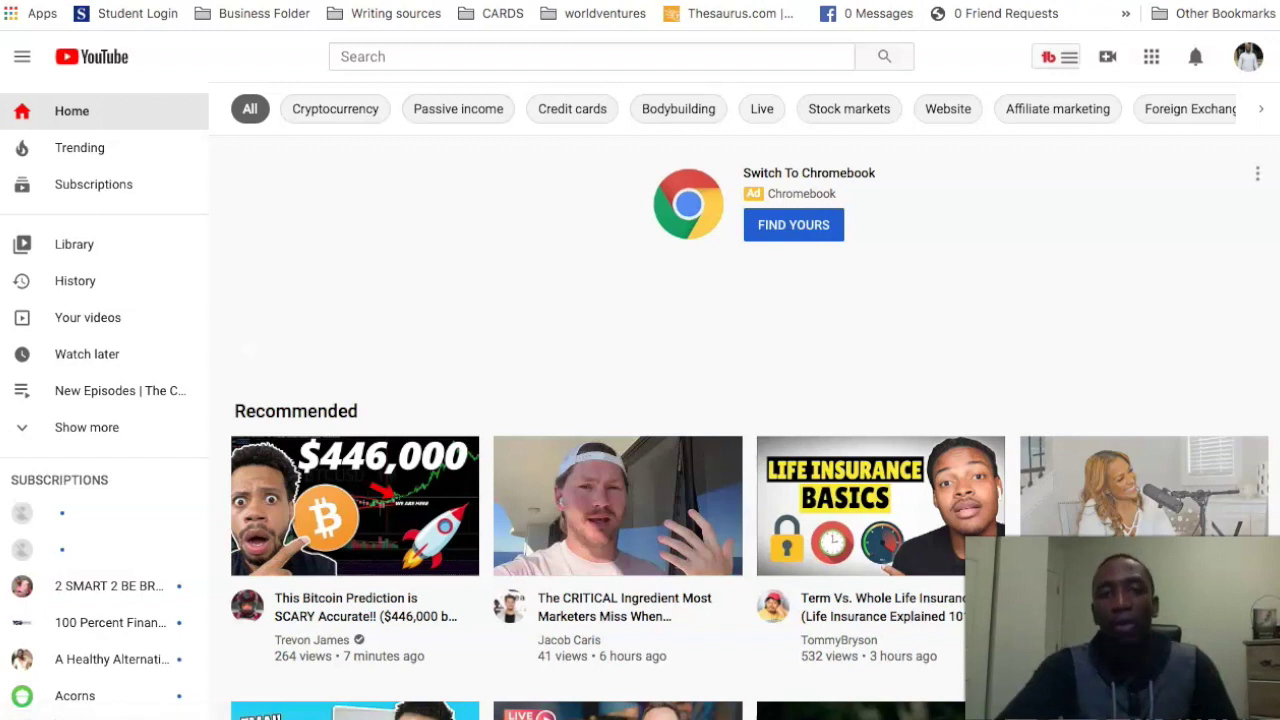
pyautogui.click(373, 52)
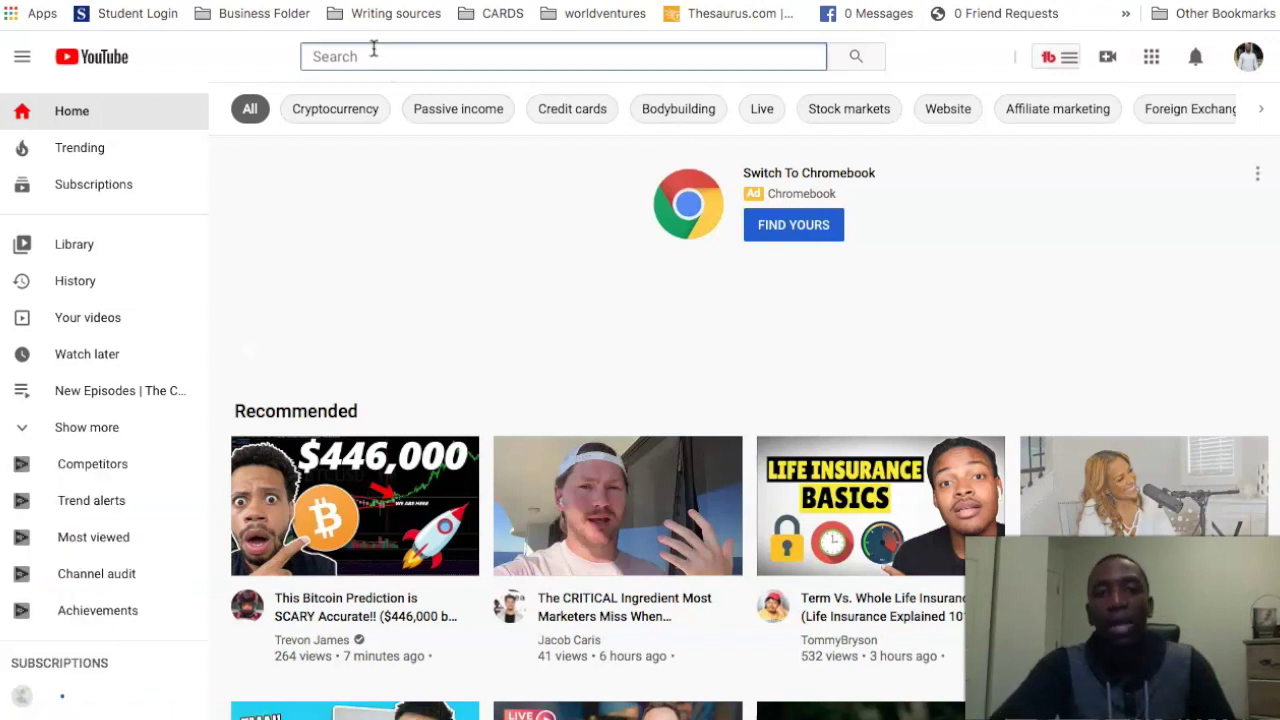
pyautogui.write('how to promote jvzoo products on facebook')
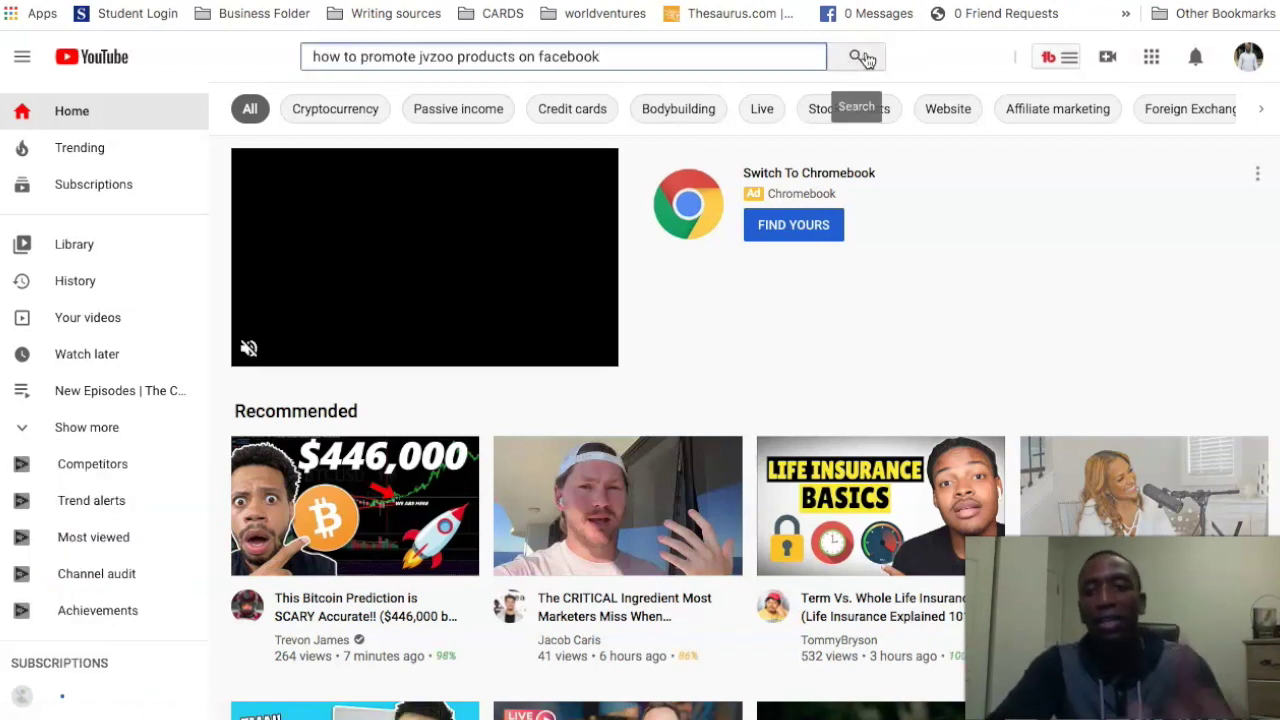
pyautogui.click(862, 58)
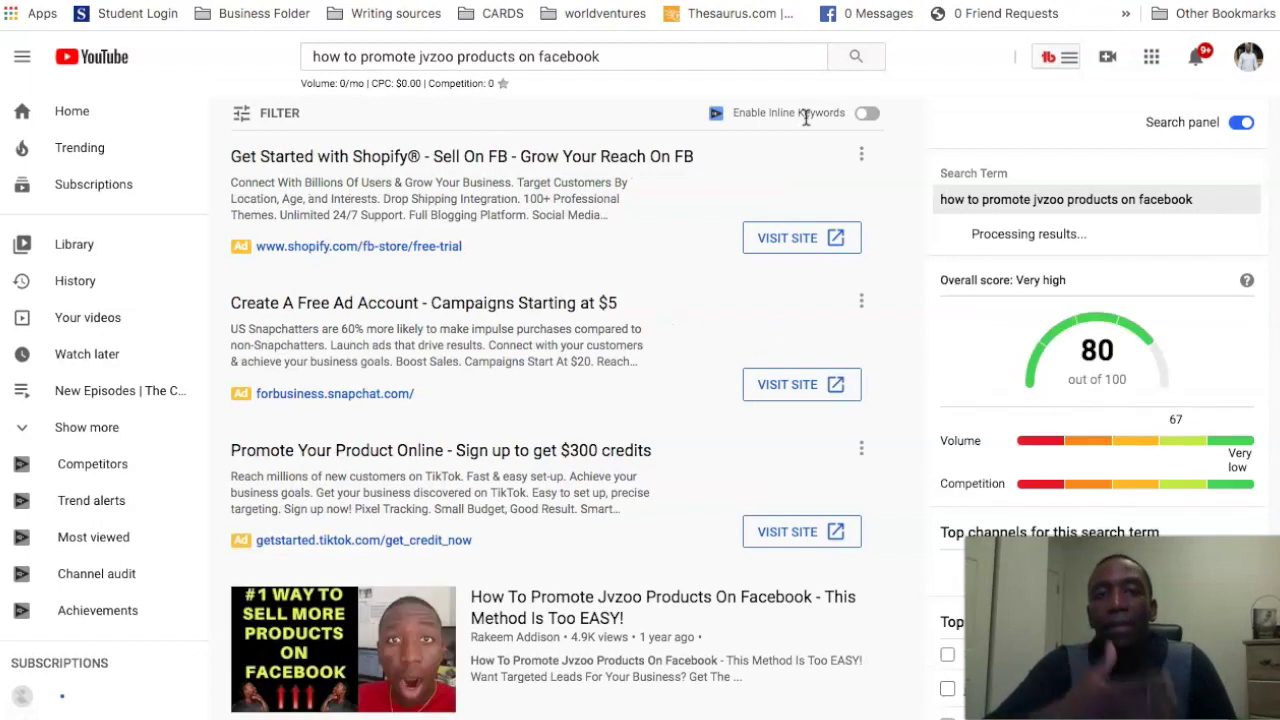
pyautogui.click(258, 115)
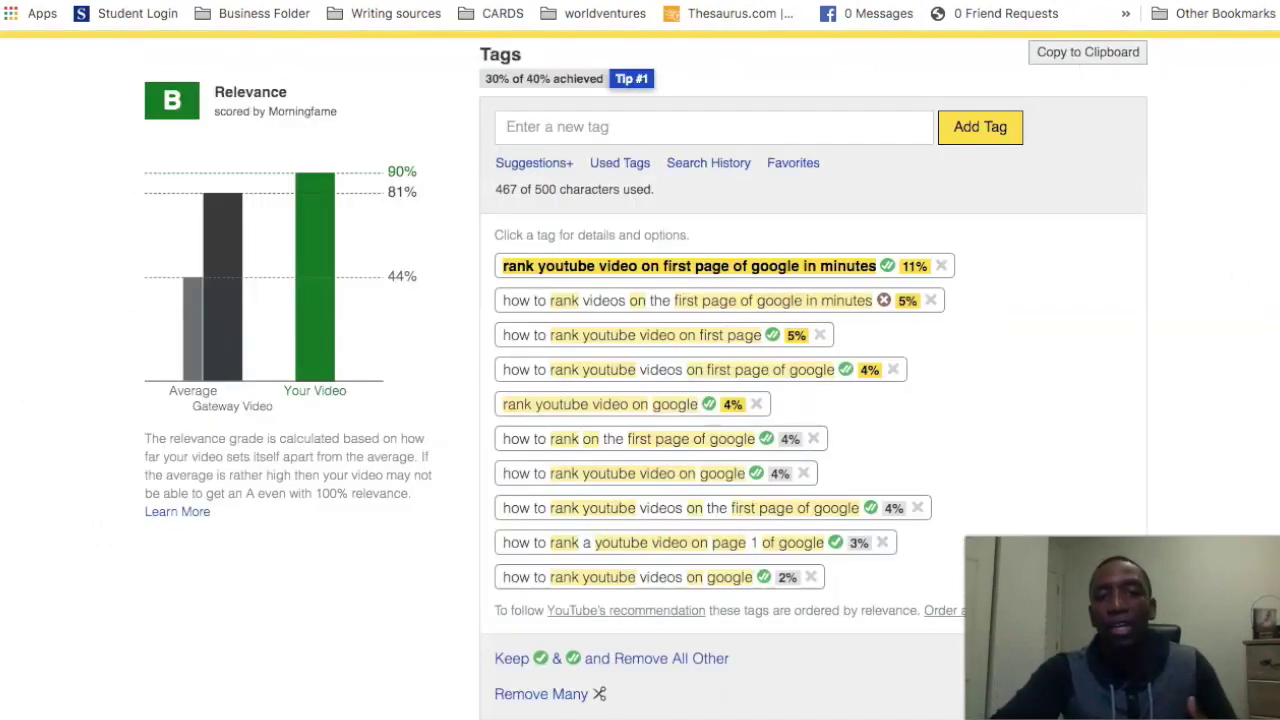
# Append " -" to the title "Rank YouTube Video On First Page Of Google In Minutes" in Morningfame
pyautogui.scroll(8, 813, 380)
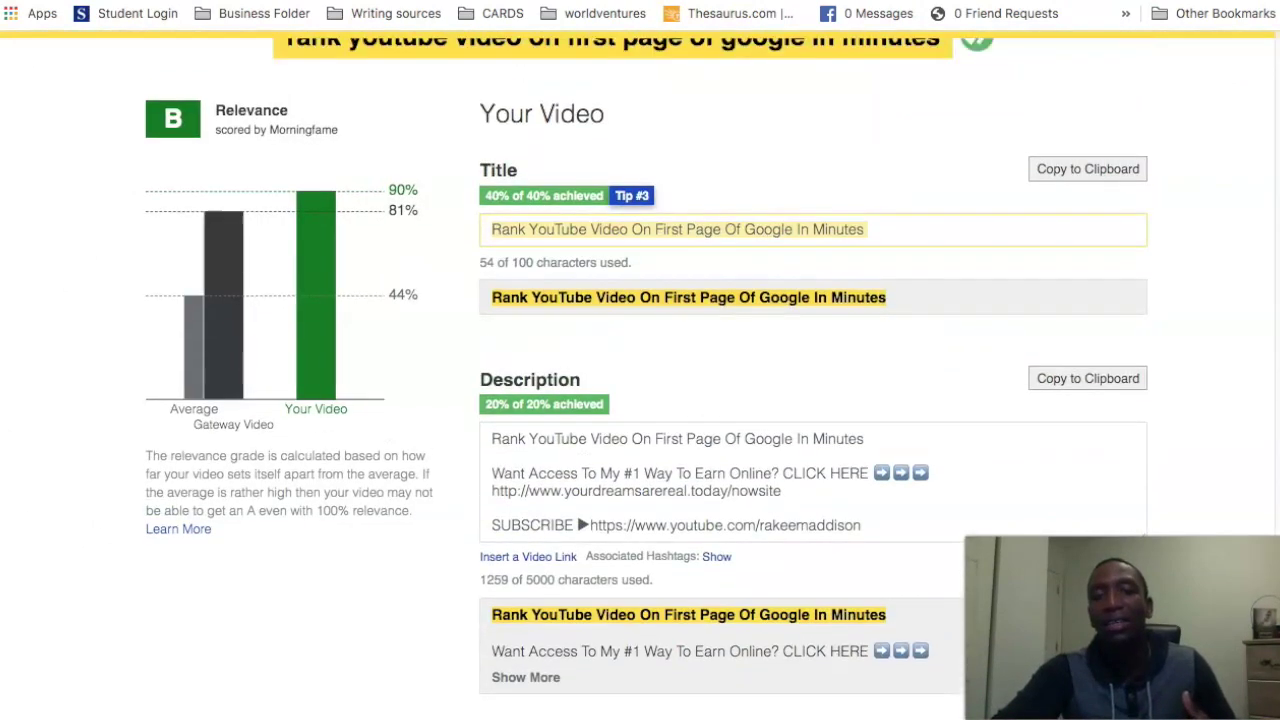
pyautogui.scroll(2, 929, 286)
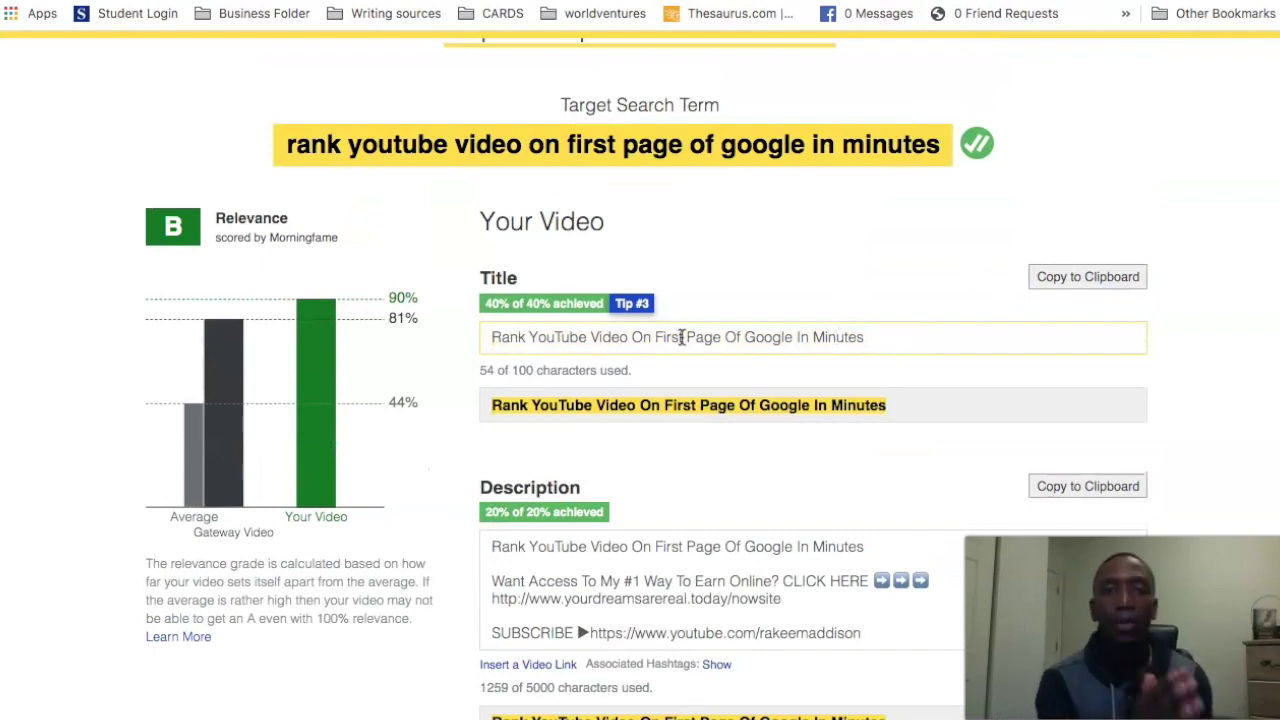
pyautogui.click(892, 337)
pyautogui.write('-')
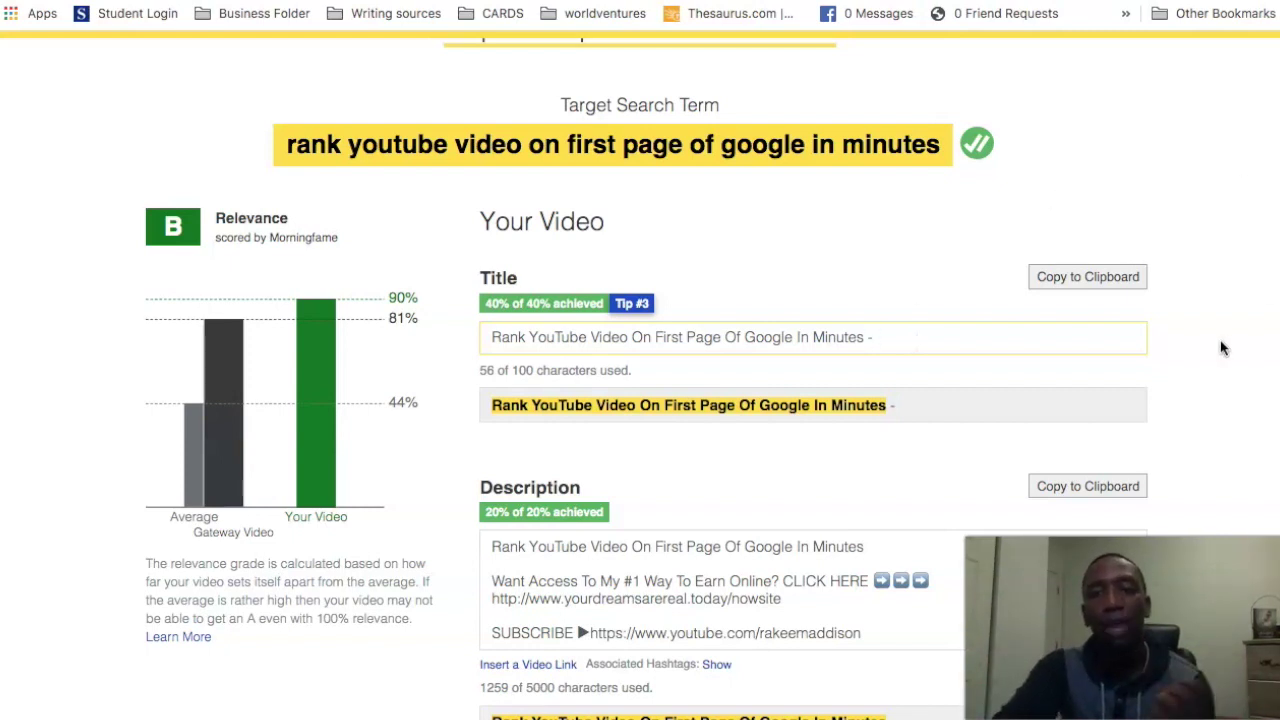
# Examine the saved metadata list, comparing its video titles and target search terms, and review the current title and description
pyautogui.scroll(-20, 1220, 343)
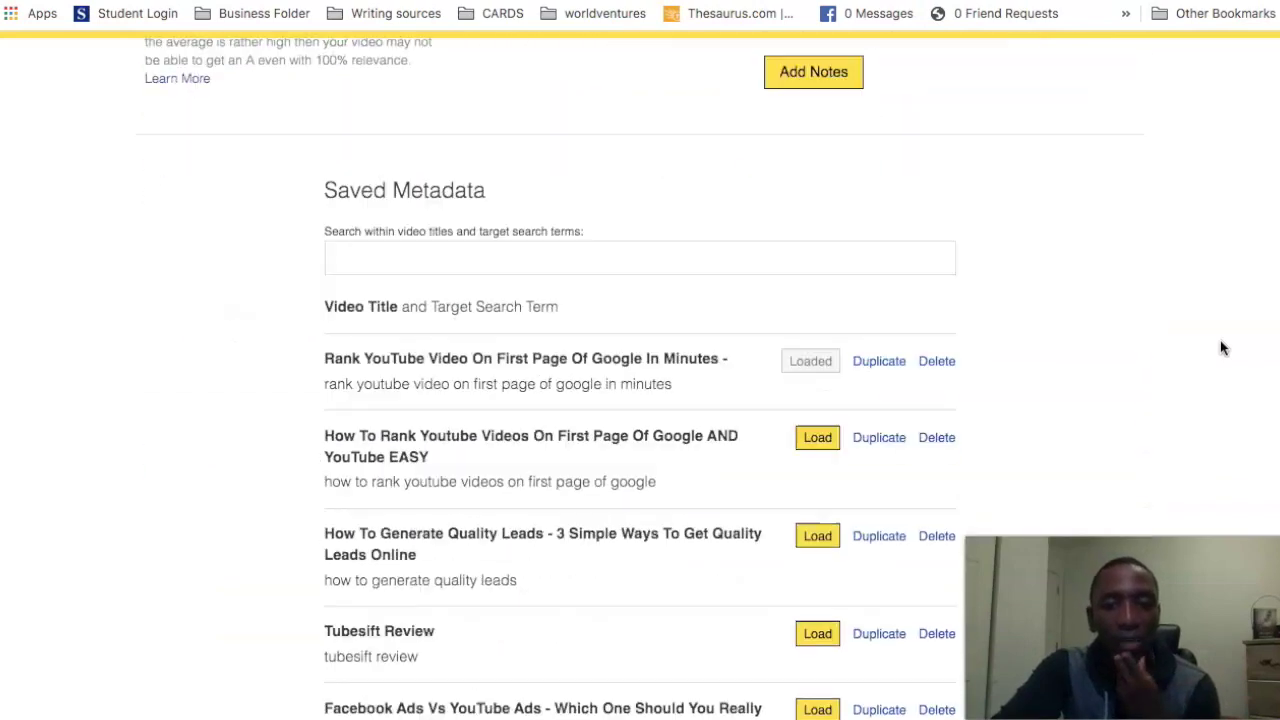
pyautogui.scroll(-3, 1221, 347)
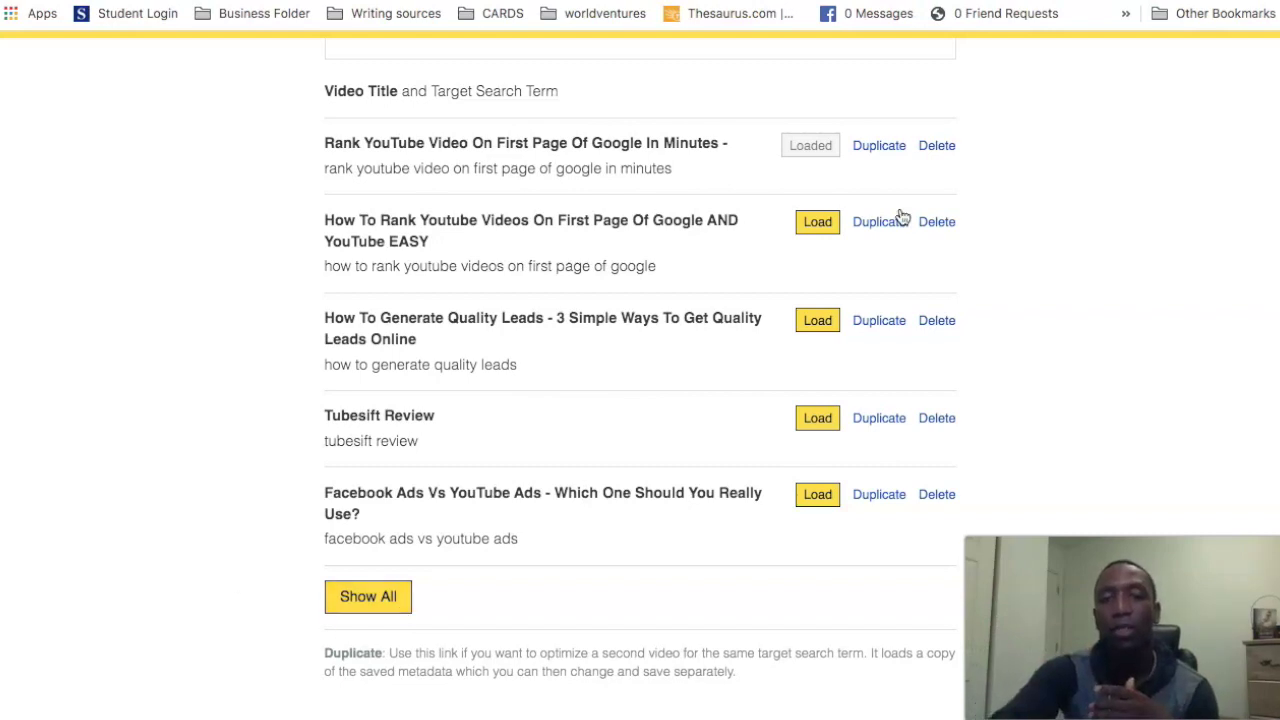
pyautogui.scroll(10, 983, 197)
pyautogui.scroll(5, 960, 199)
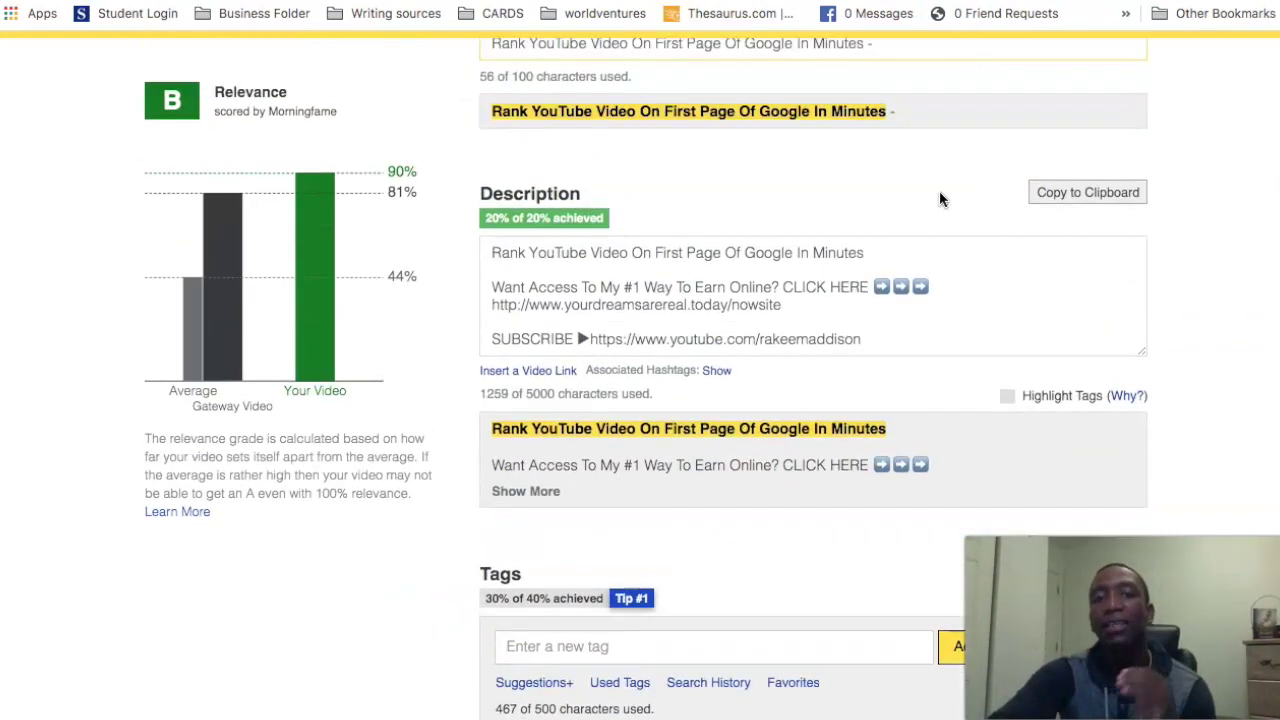
pyautogui.scroll(3, 714, 134)
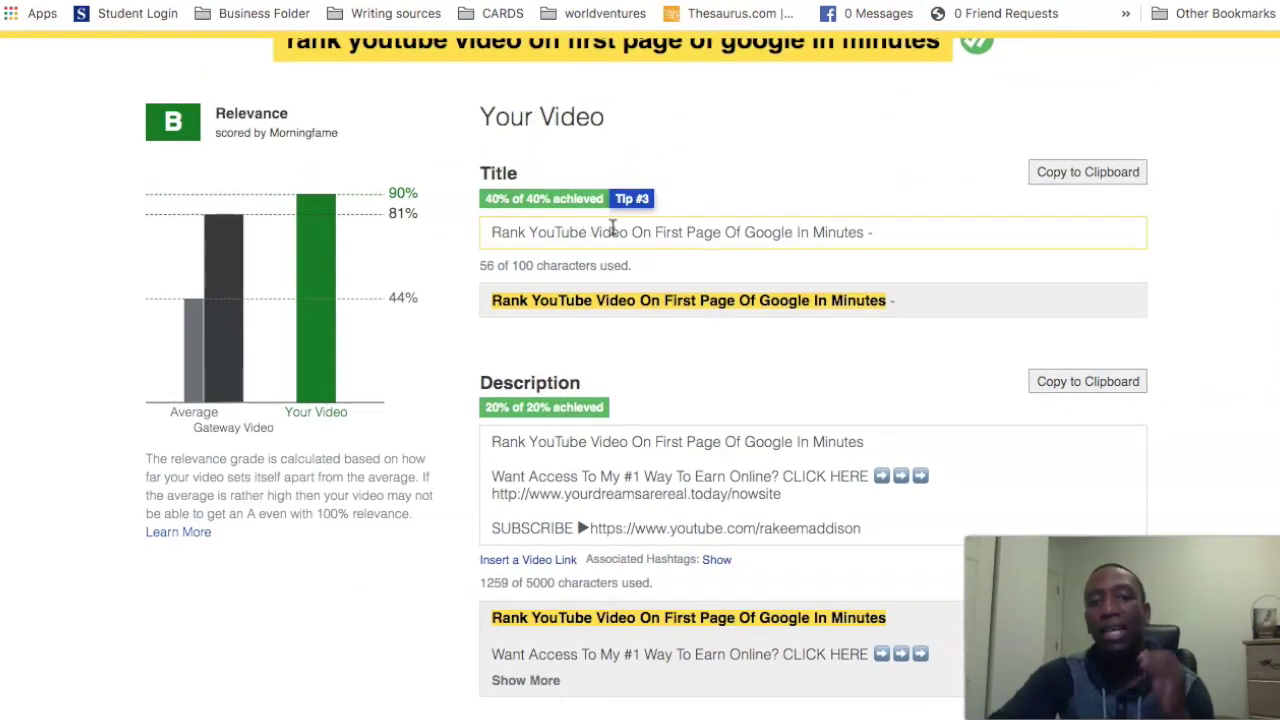
pyautogui.scroll(-10, 663, 470)
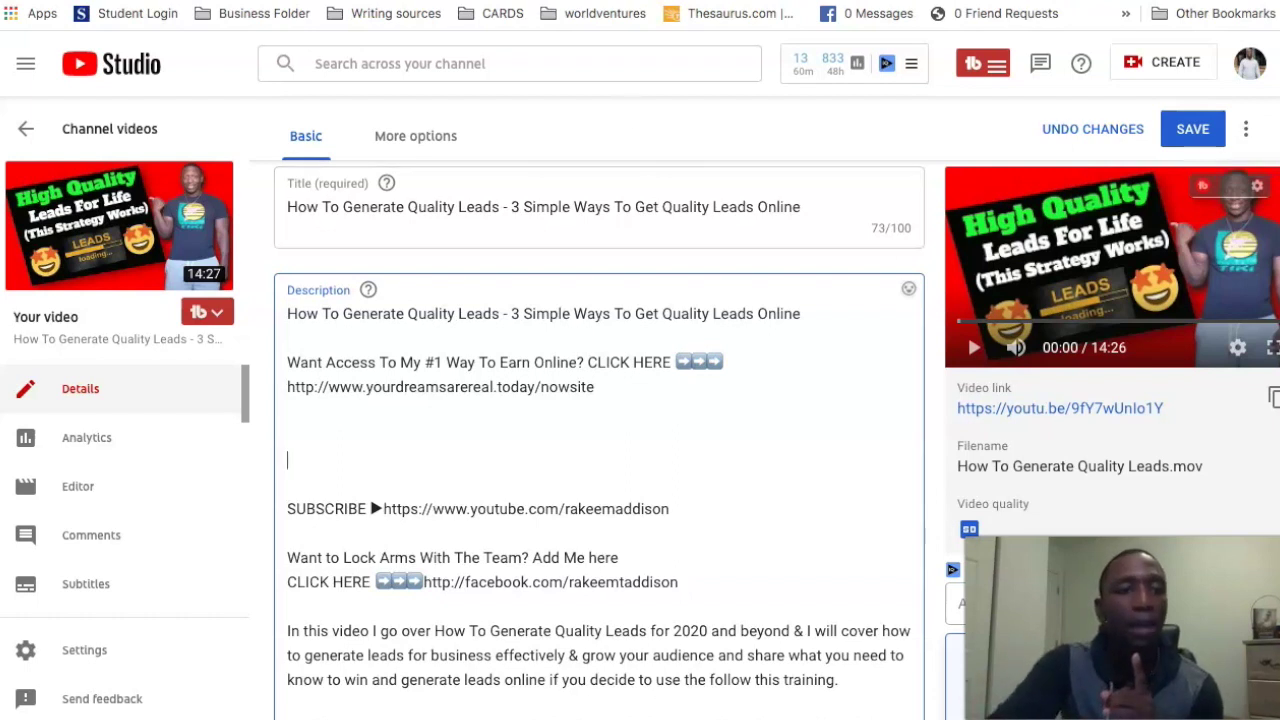
# Return to the channel videos list and filter it to titles containing "kikoff review"
pyautogui.click(48, 125)
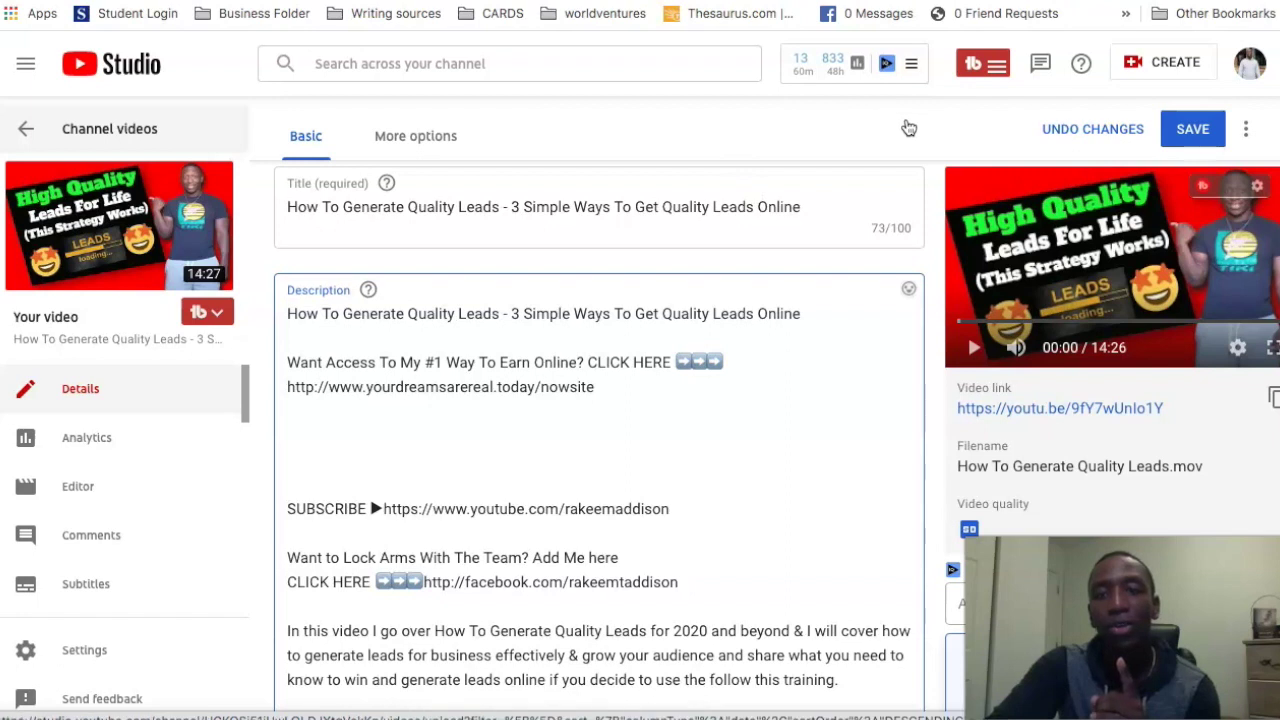
pyautogui.click(807, 96)
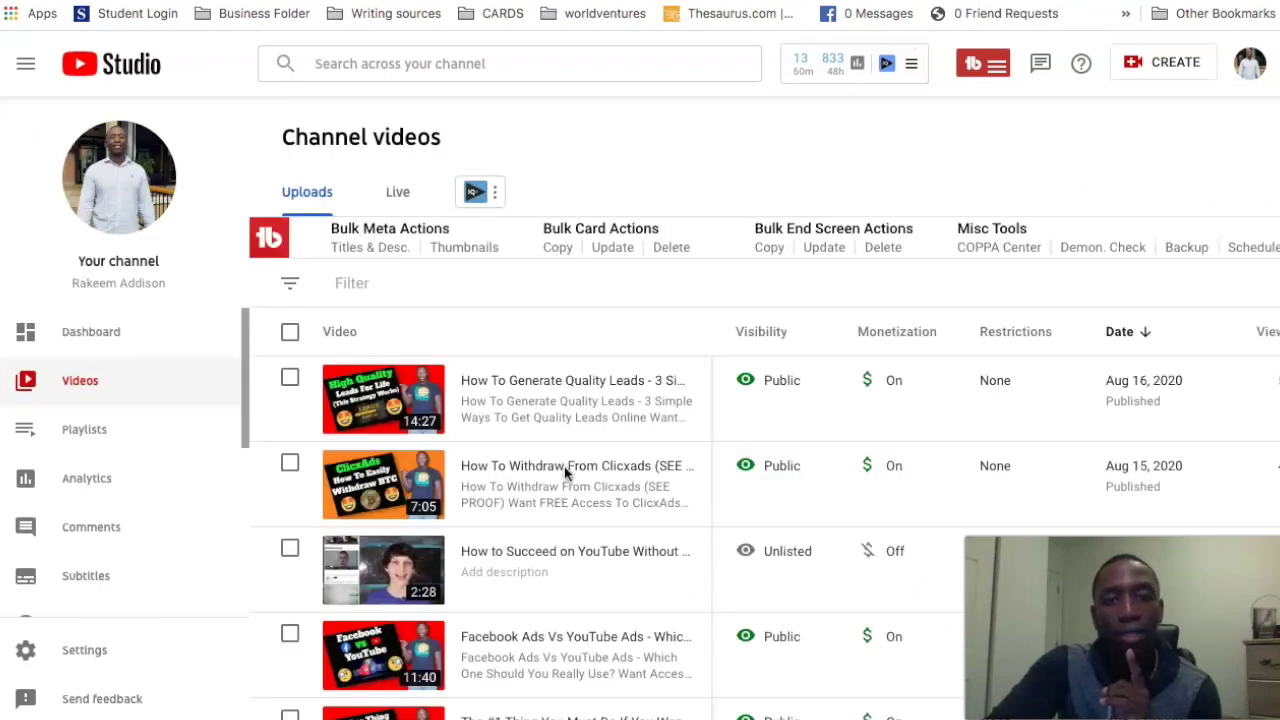
pyautogui.click(442, 282)
pyautogui.write('kiko')
pyautogui.write('review')
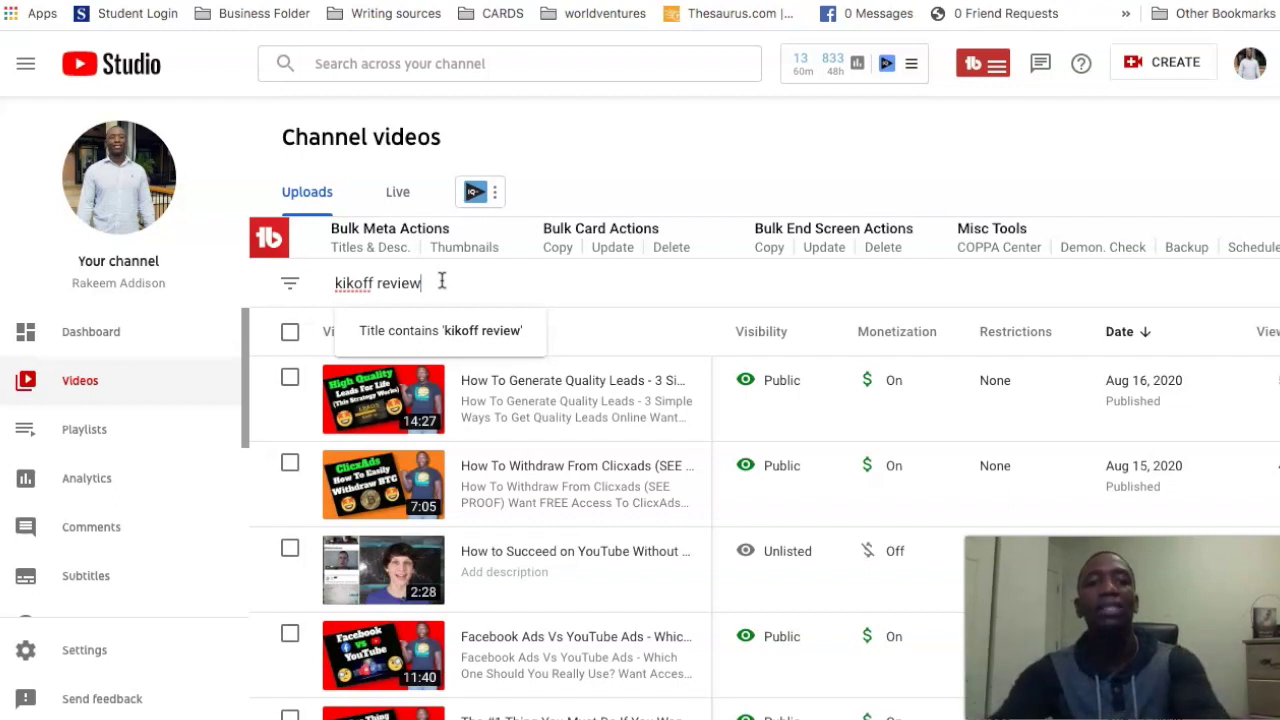
pyautogui.press('Return')
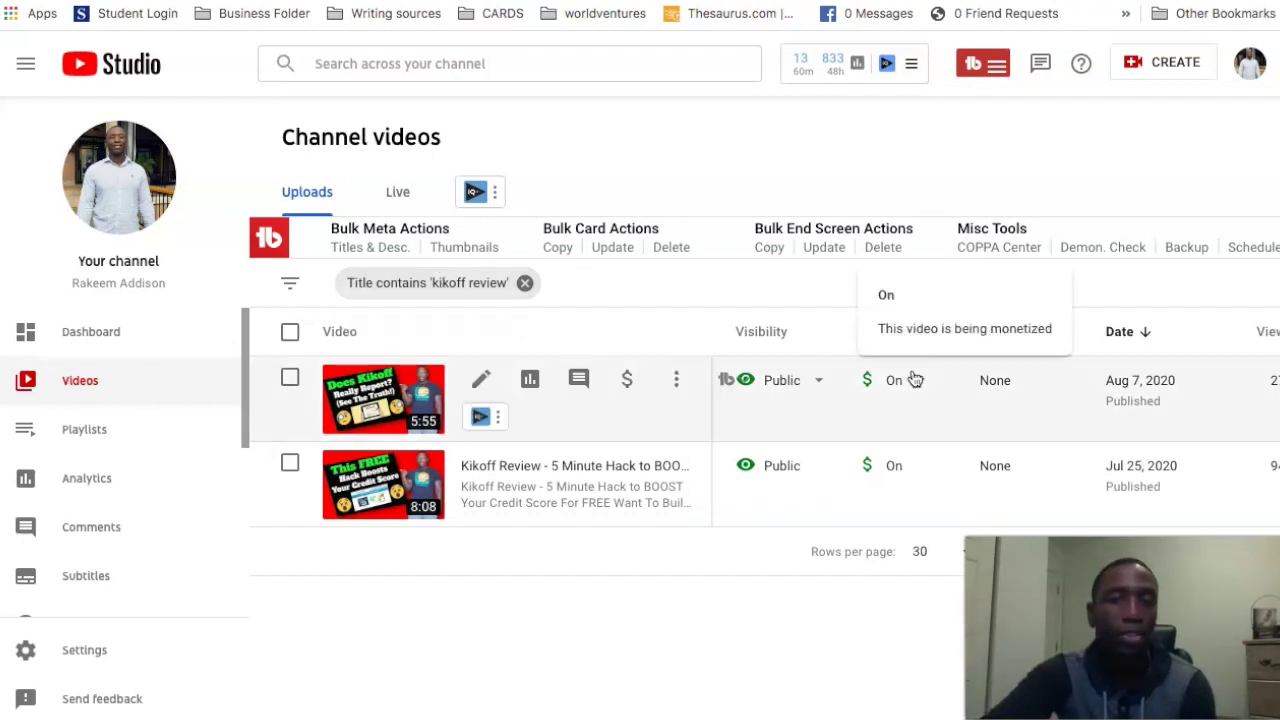
# Compare the publish dates, views, comments and likes of the Kikoff Review videos, and review the tags and description in Morningfame
pyautogui.hscroll(5, 910, 380)
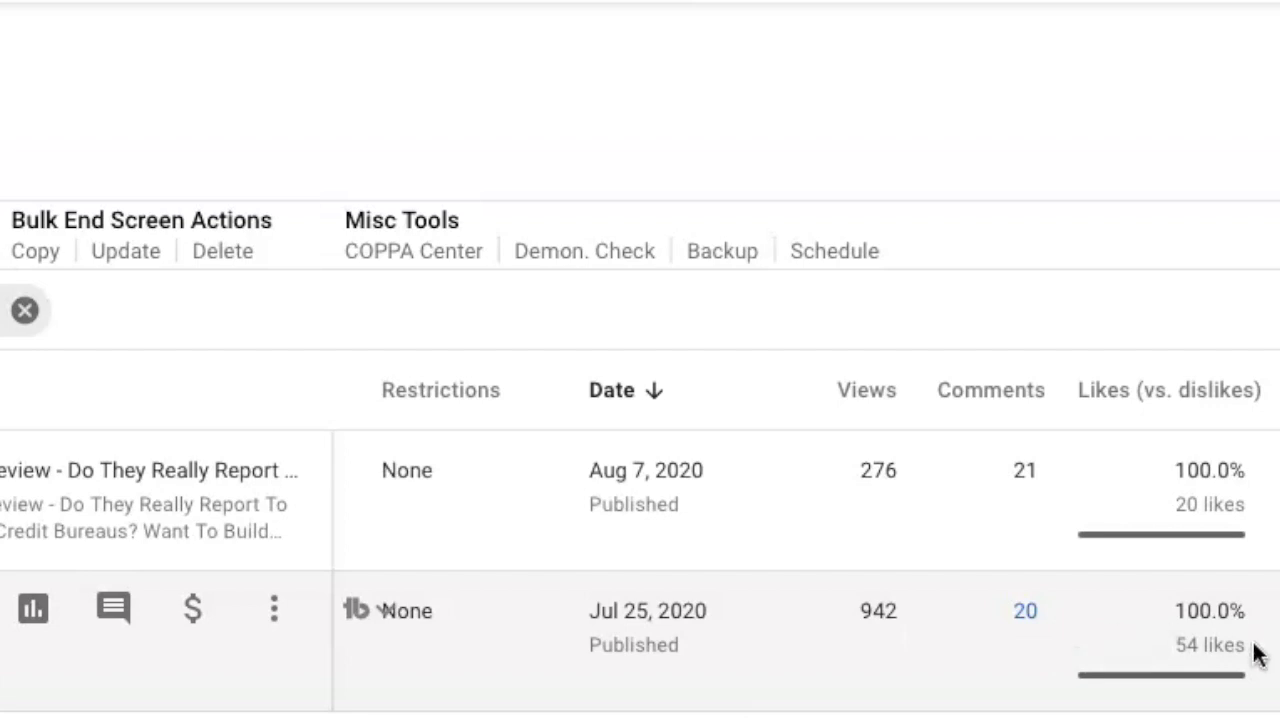
pyautogui.moveTo(1230, 645)
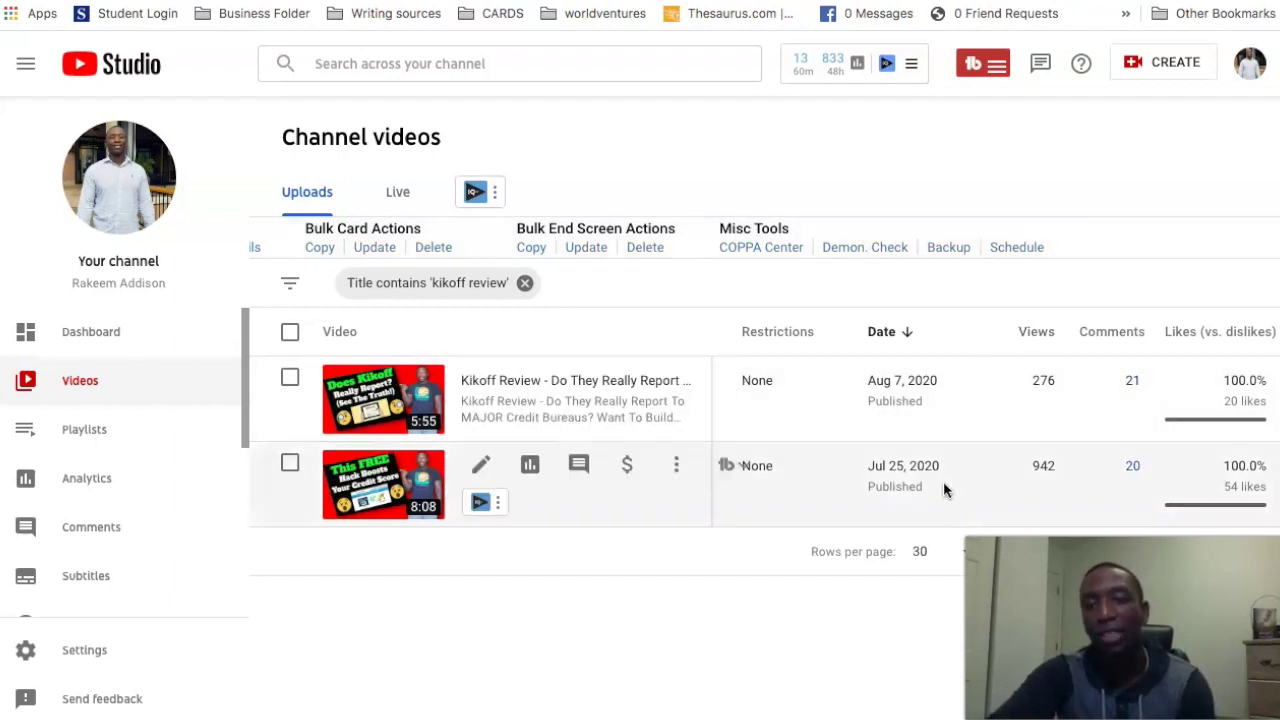
pyautogui.moveTo(1117, 432)
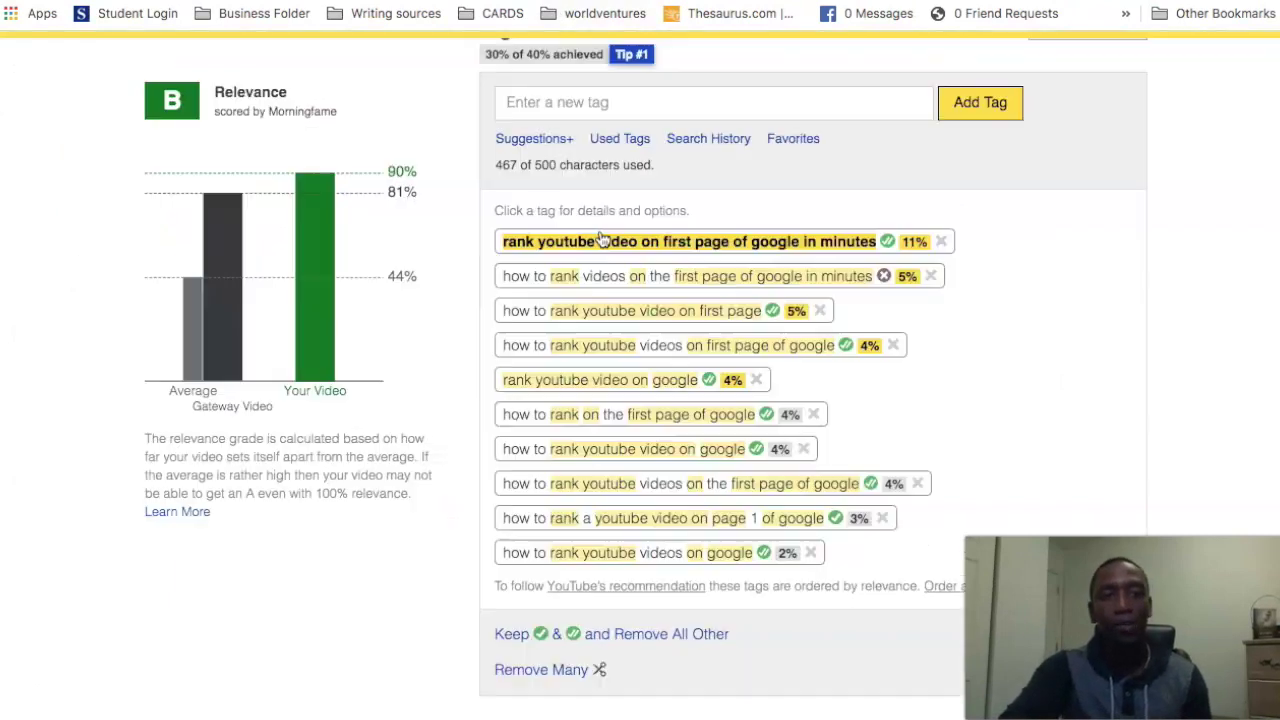
pyautogui.scroll(5, 822, 272)
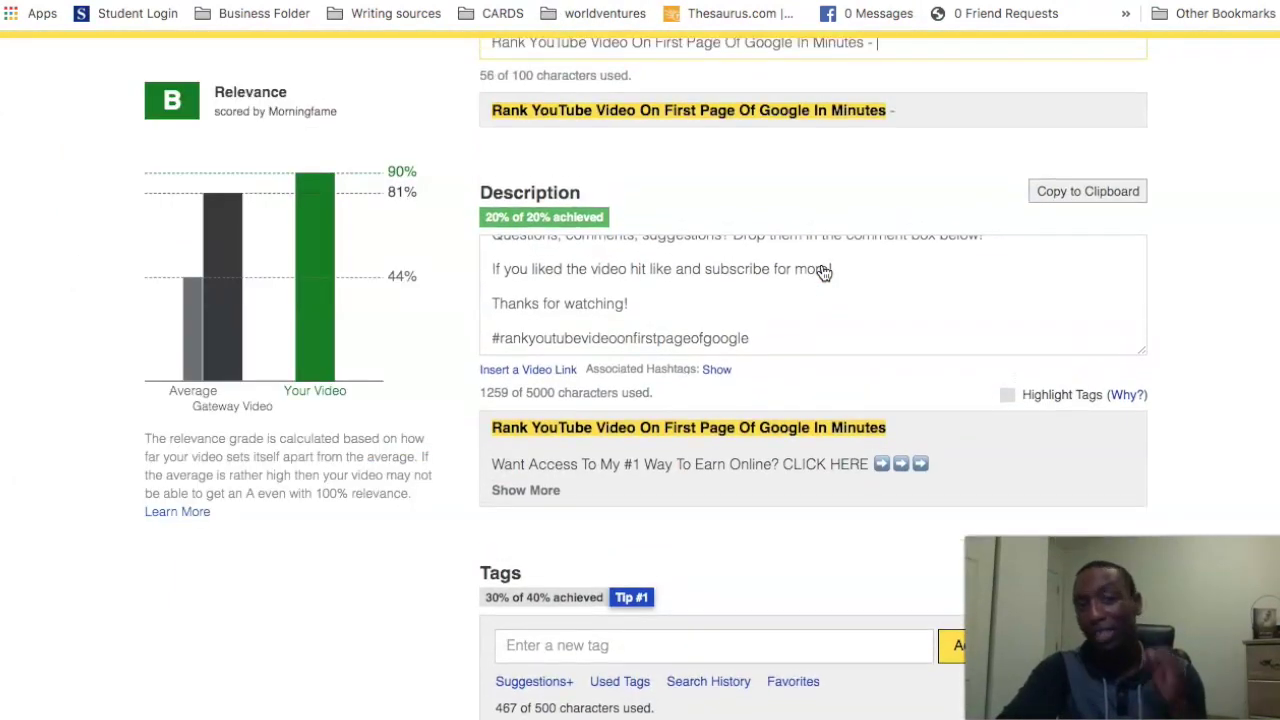